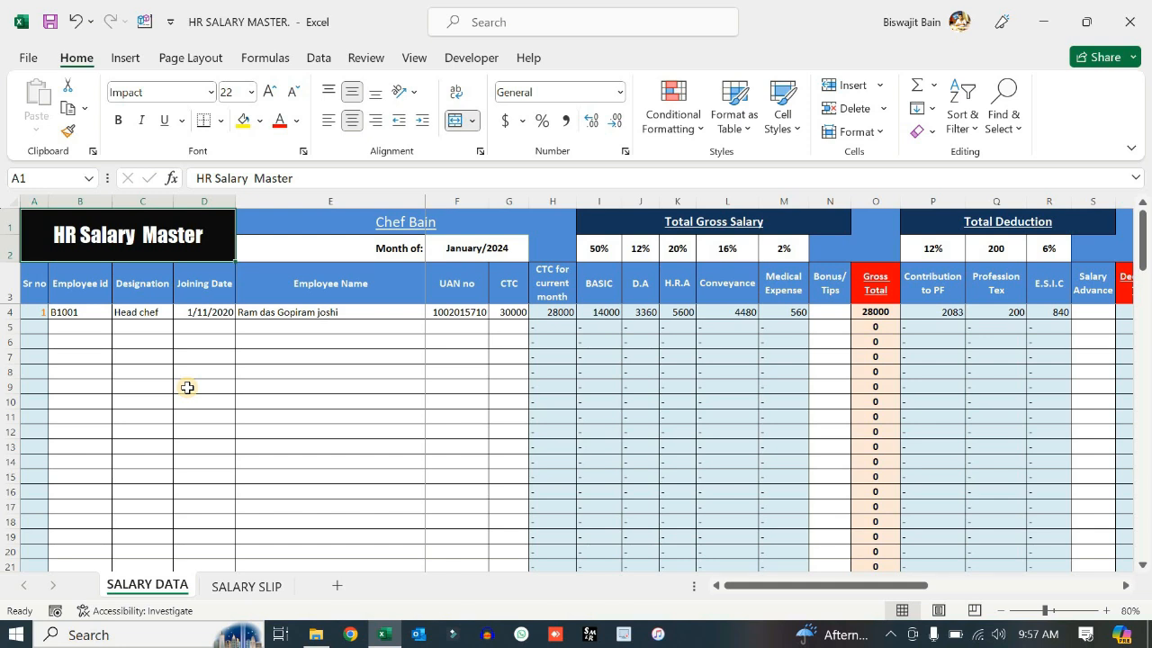
- Collapse the ribbon to tab names only, then compare the SALARY SLIP and SALARY DATA sheets
{"action": "right_click", "coordinate": [302, 63]}
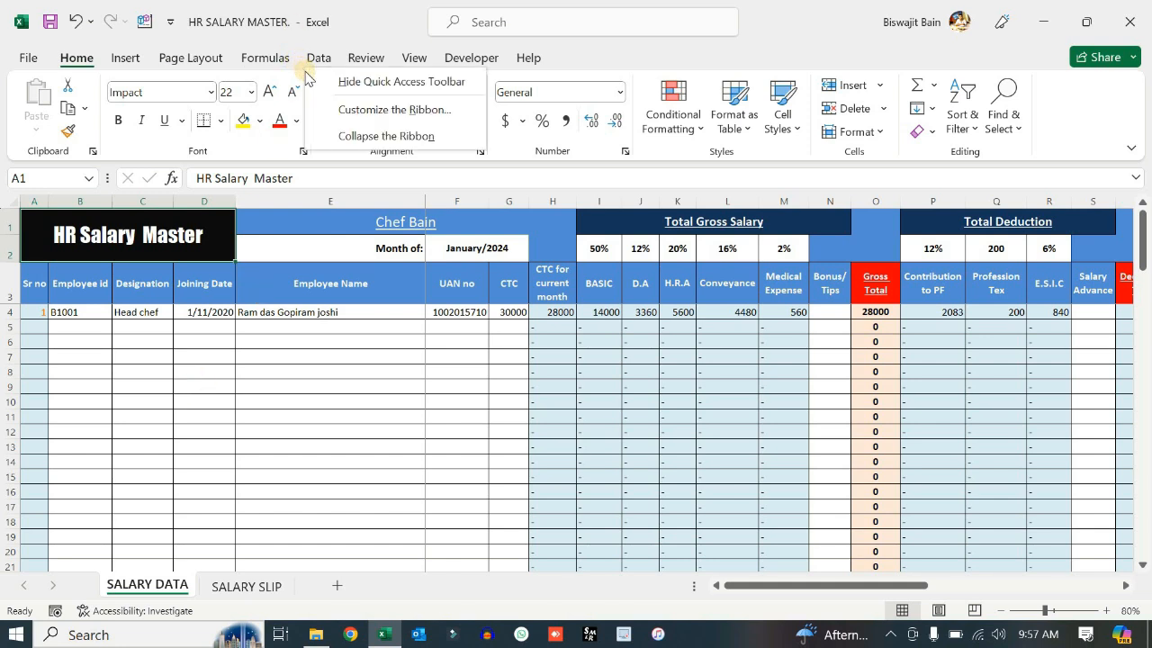
{"action": "left_click", "coordinate": [351, 137]}
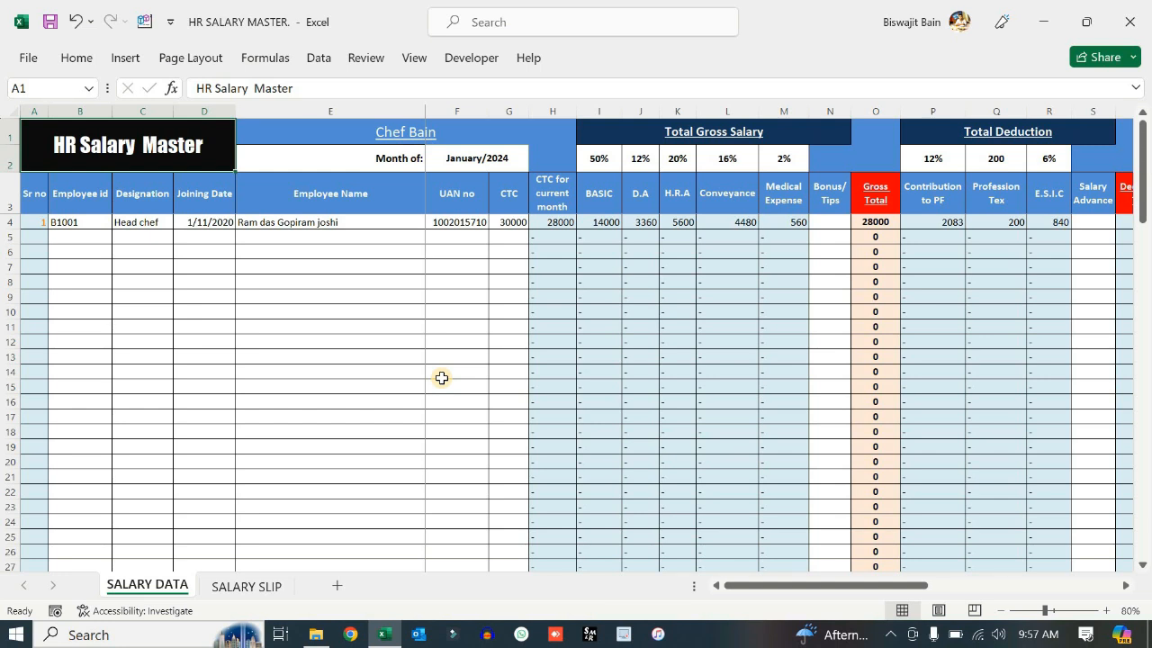
{"action": "left_click", "coordinate": [232, 587]}
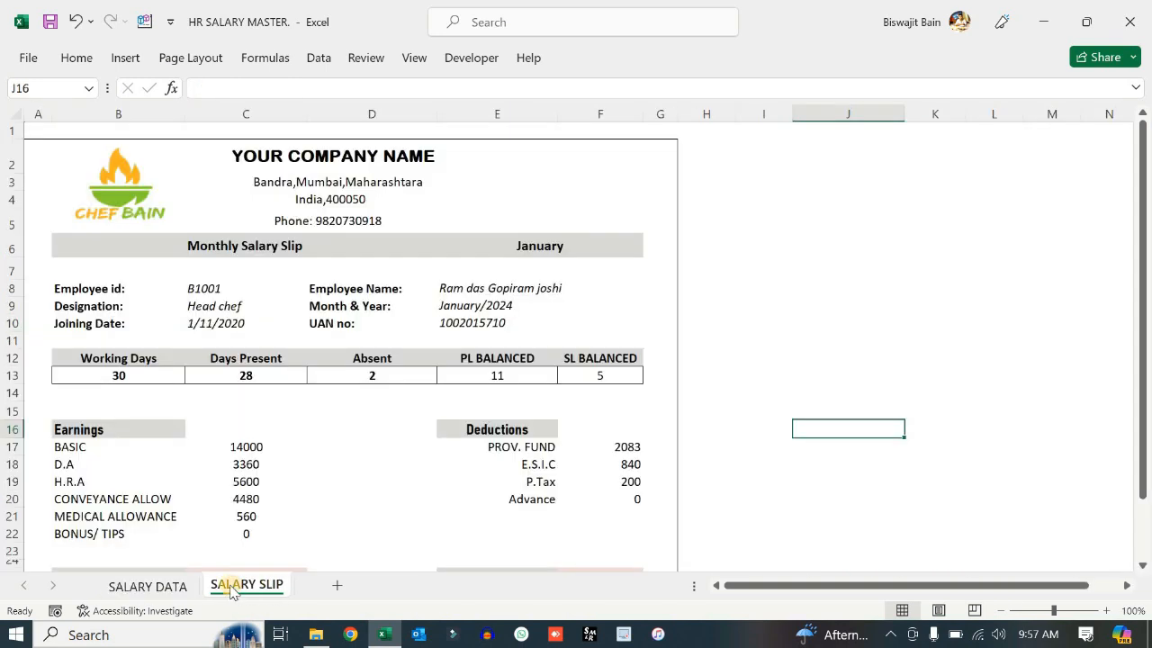
{"action": "left_click", "coordinate": [159, 587]}
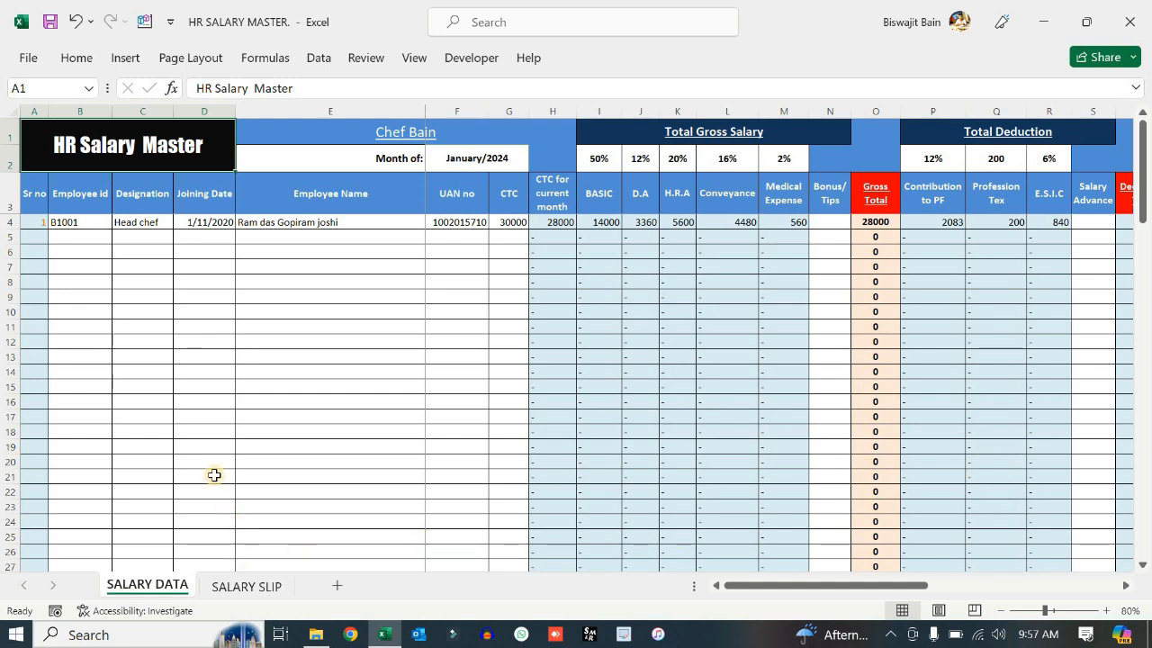
{"action": "left_click", "coordinate": [242, 585]}
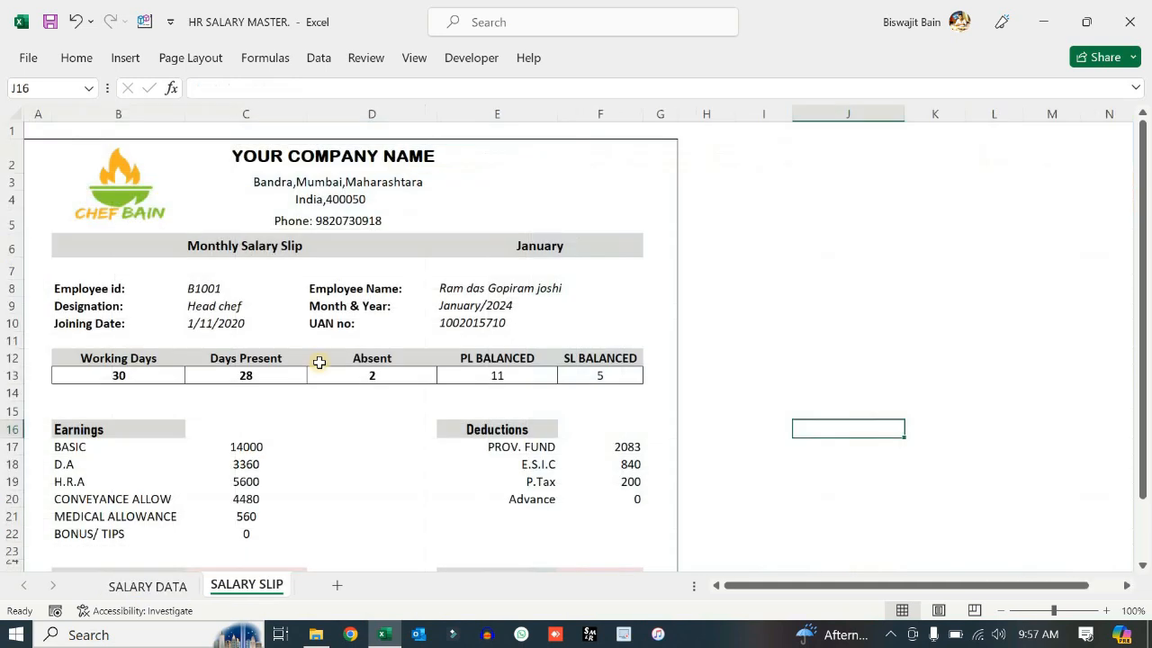
{"action": "left_click", "coordinate": [151, 586]}
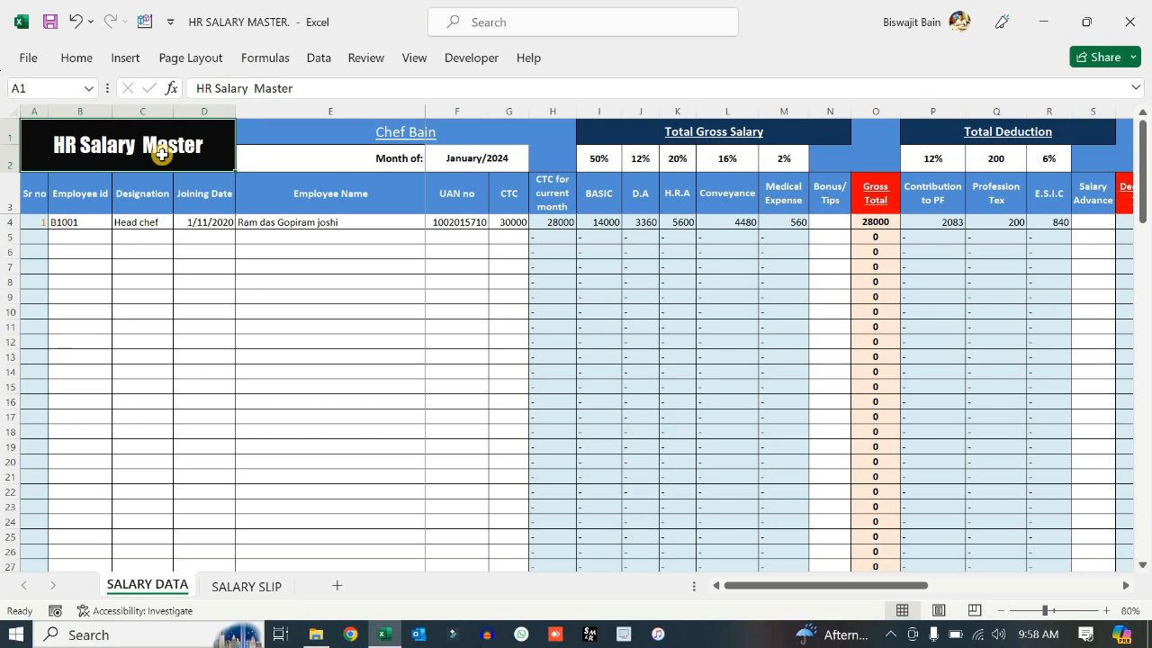
{"action": "left_click", "coordinate": [483, 159]}
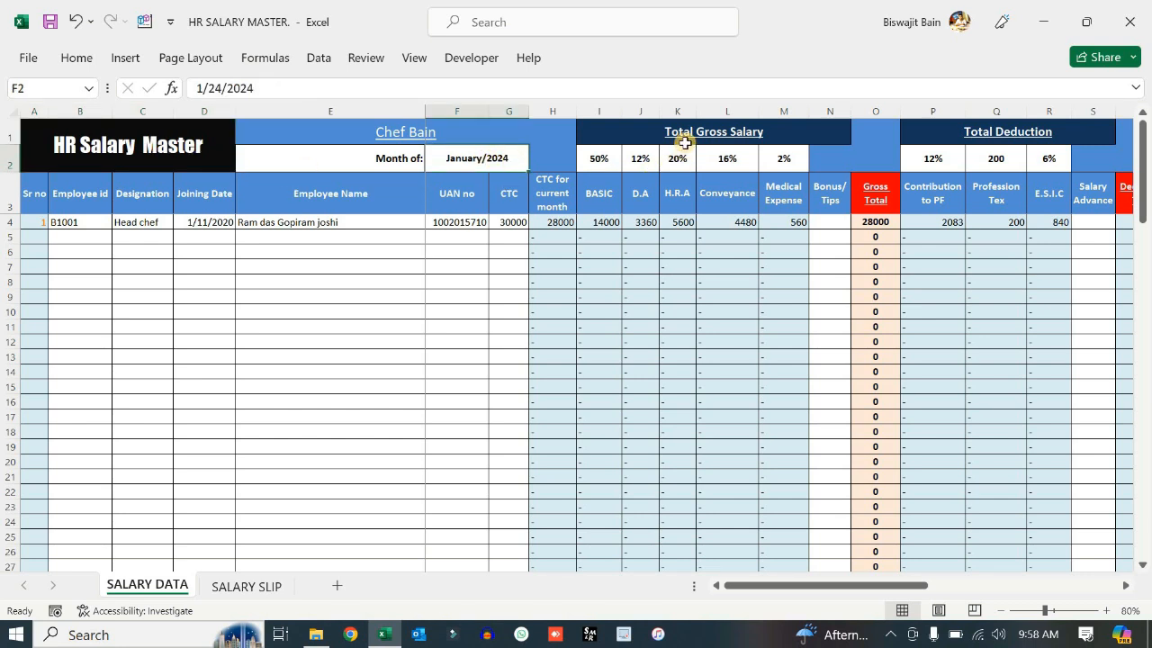
{"action": "left_click_drag", "start_coordinate": [656, 131], "coordinate": [731, 185]}
{"action": "left_click_drag", "start_coordinate": [996, 144], "coordinate": [1031, 326]}
{"action": "left_click_drag", "start_coordinate": [886, 586], "coordinate": [1003, 586]}
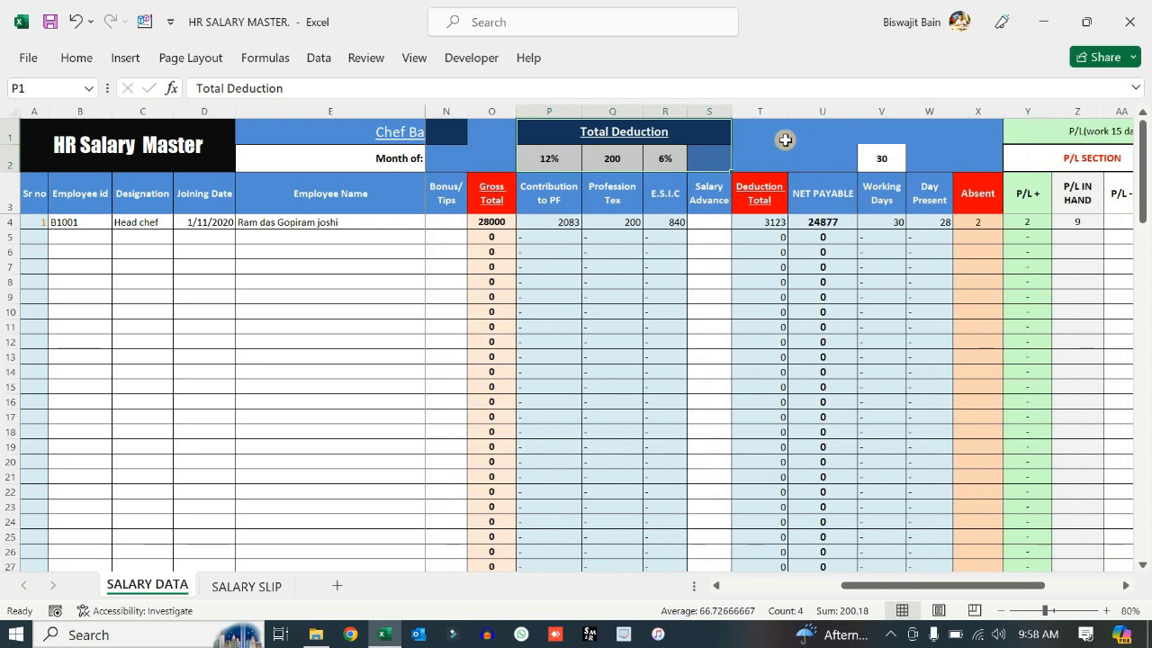
{"action": "left_click_drag", "start_coordinate": [811, 153], "coordinate": [978, 193]}
{"action": "left_click_drag", "start_coordinate": [984, 587], "coordinate": [1069, 590]}
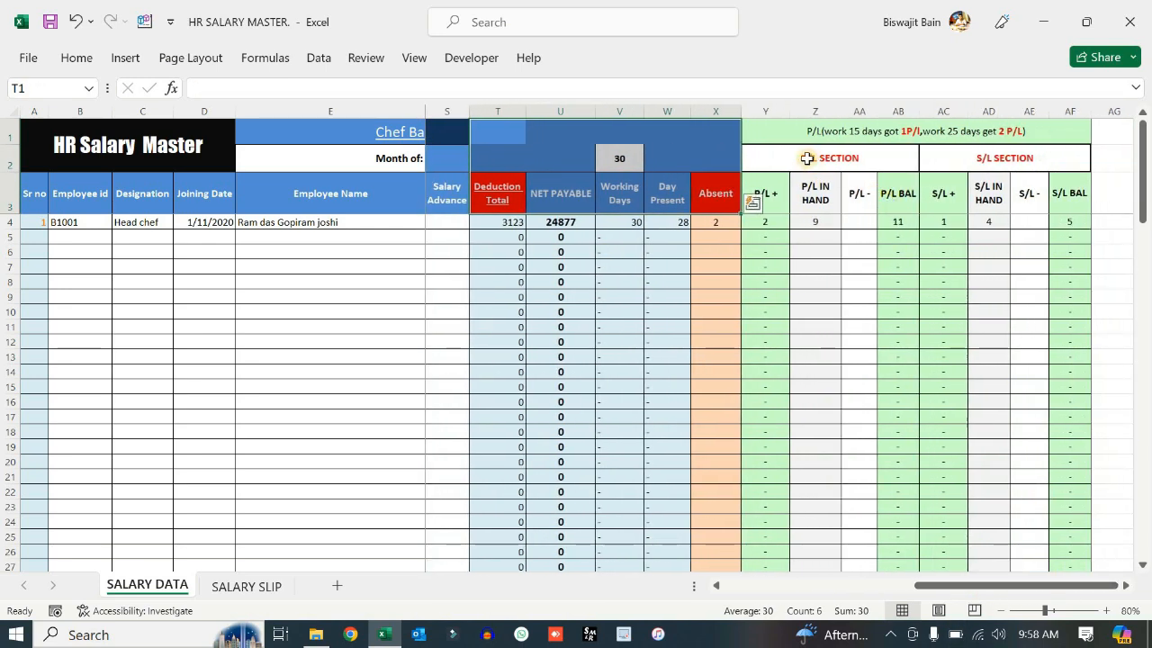
{"action": "left_click", "coordinate": [987, 157]}
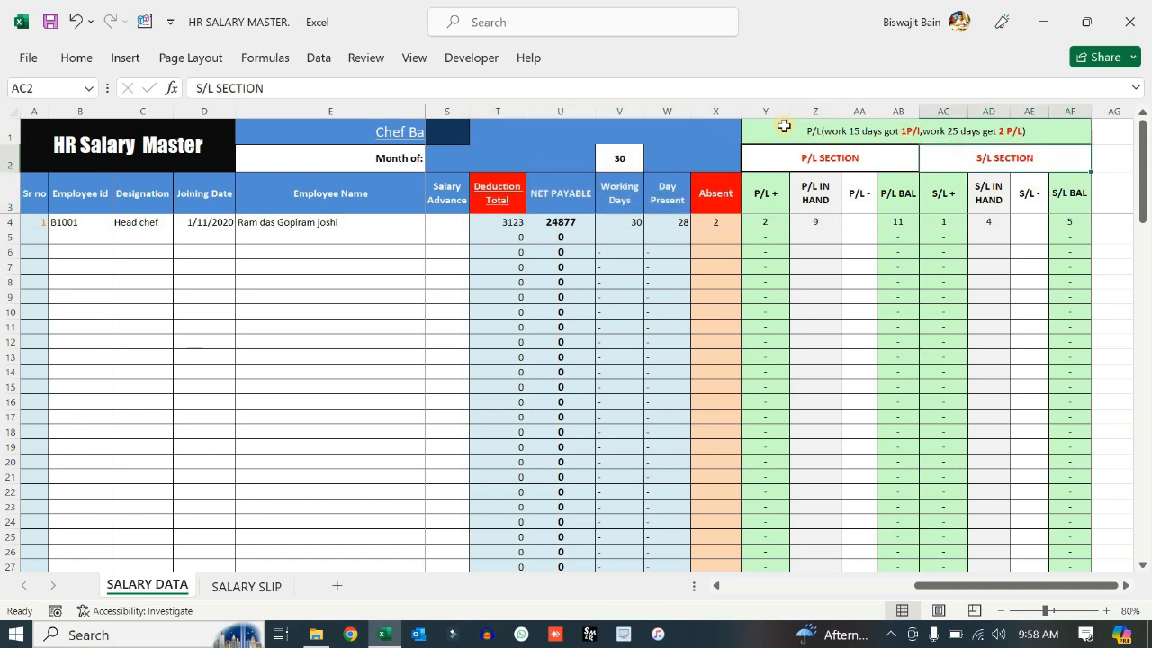
{"action": "left_click_drag", "start_coordinate": [784, 126], "coordinate": [1026, 180]}
{"action": "left_click", "coordinate": [1114, 491]}
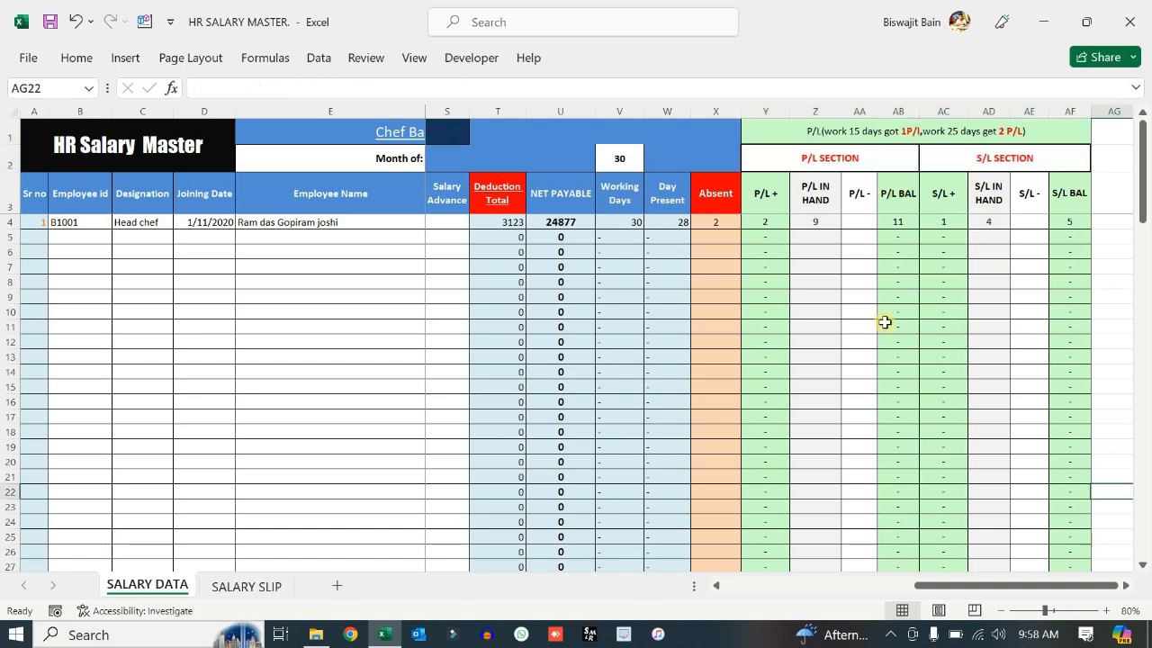
{"action": "left_click_drag", "start_coordinate": [990, 585], "coordinate": [707, 583]}
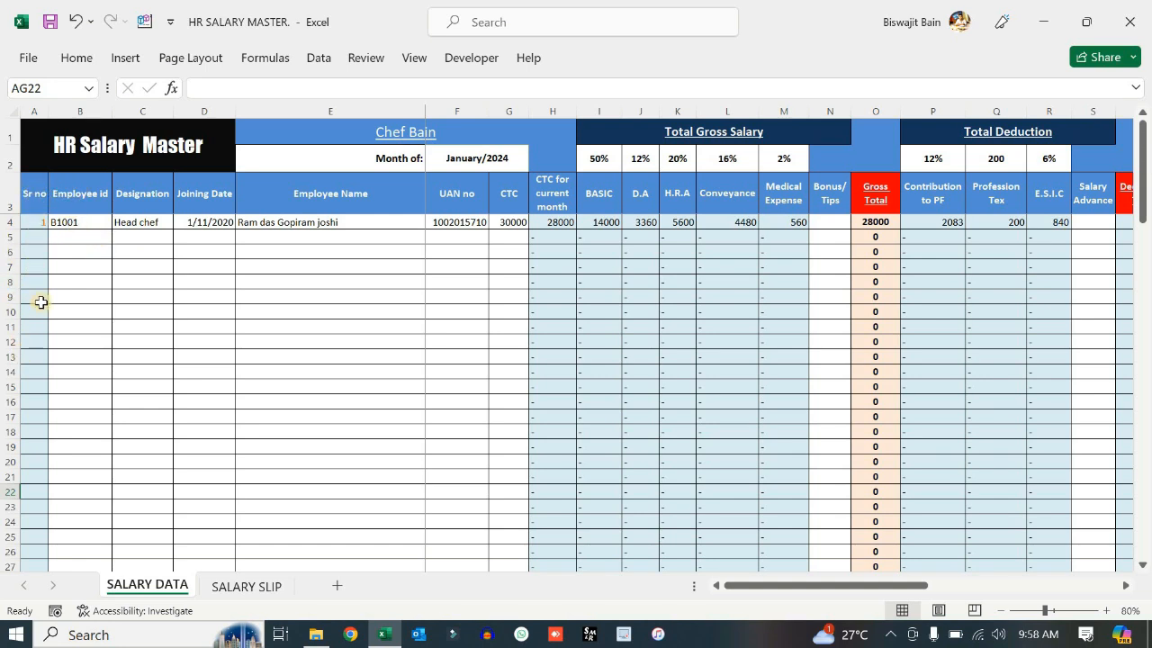
- Enter employee id B1002, designation MANAGER and joining date 2/1/2024 in row 5
{"action": "left_click", "coordinate": [30, 109]}
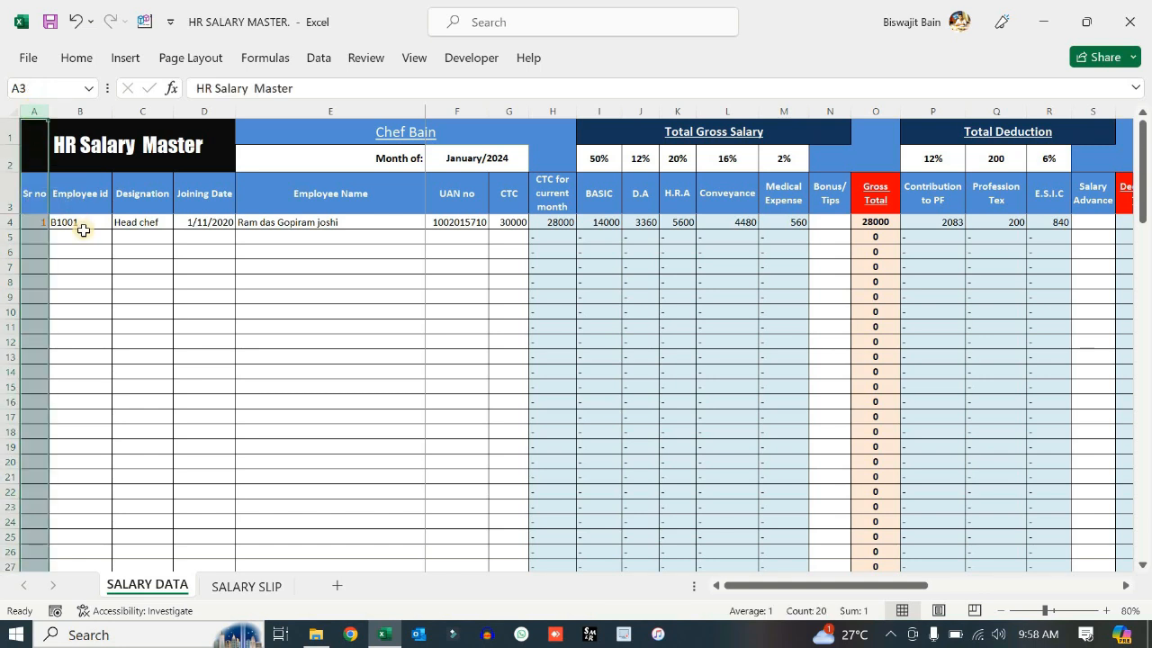
{"action": "left_click", "coordinate": [86, 234]}
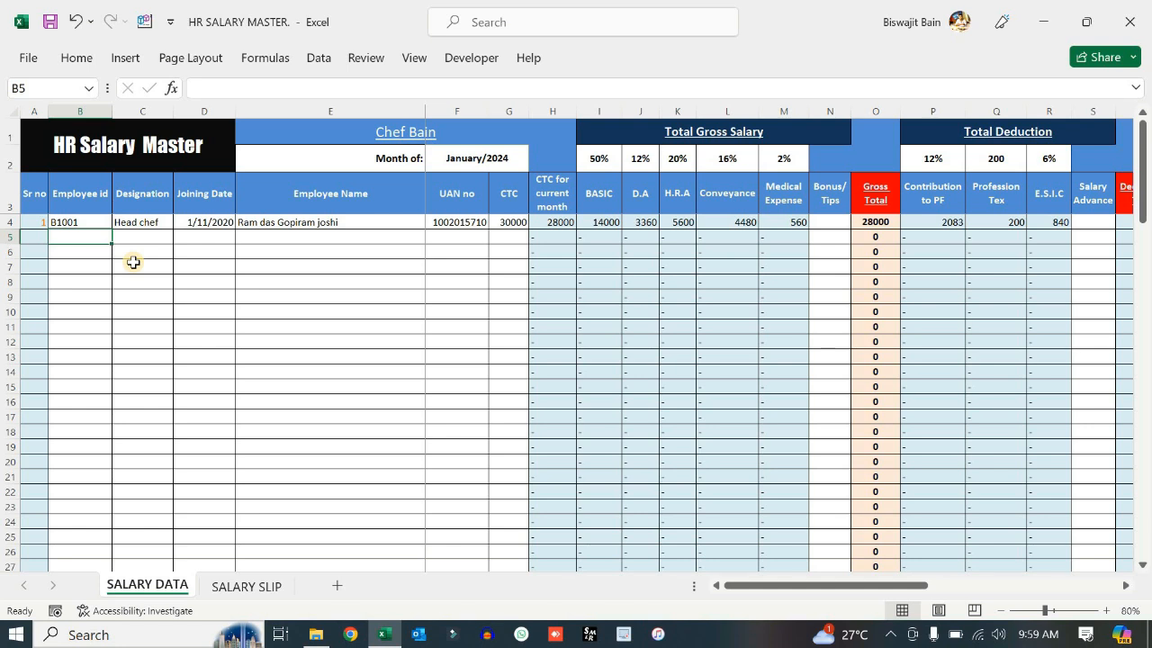
{"action": "type", "text": "B1001"}
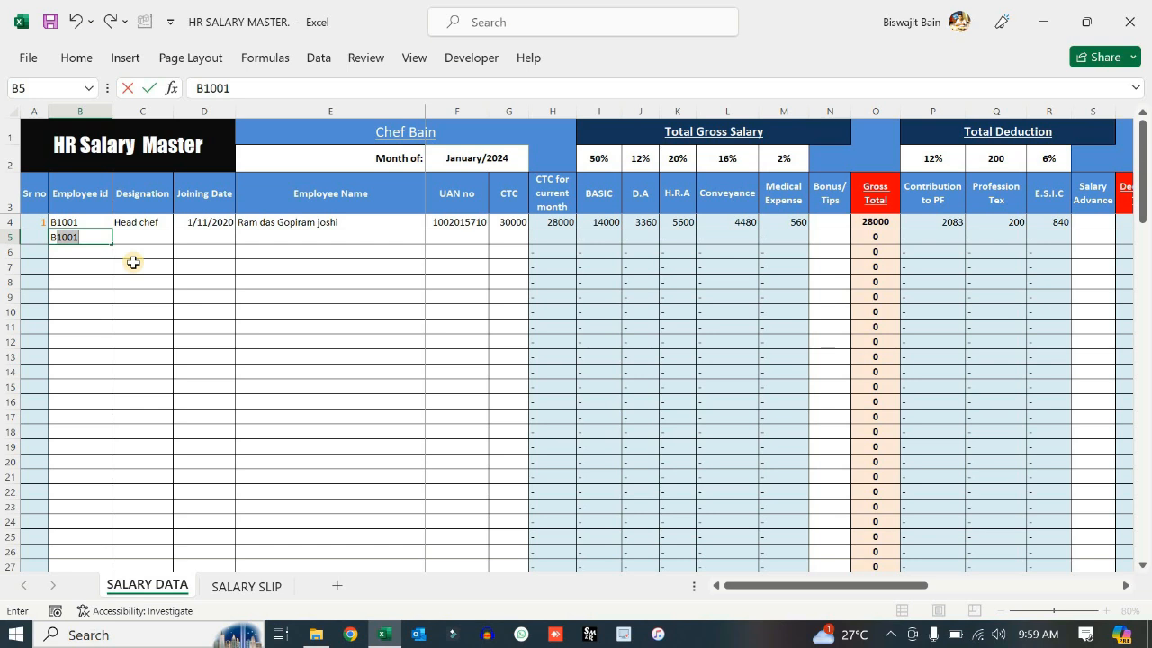
{"action": "double_click", "coordinate": [97, 240]}
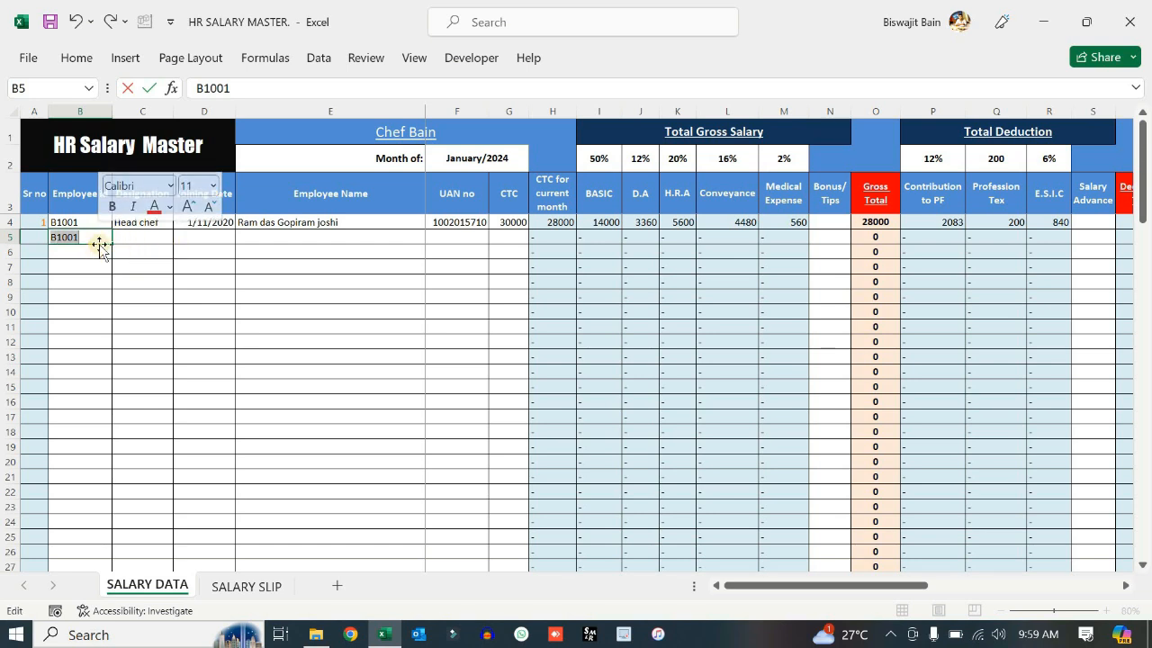
{"action": "left_click", "coordinate": [106, 236]}
{"action": "key", "text": "BackSpace"}
{"action": "type", "text": "2"}
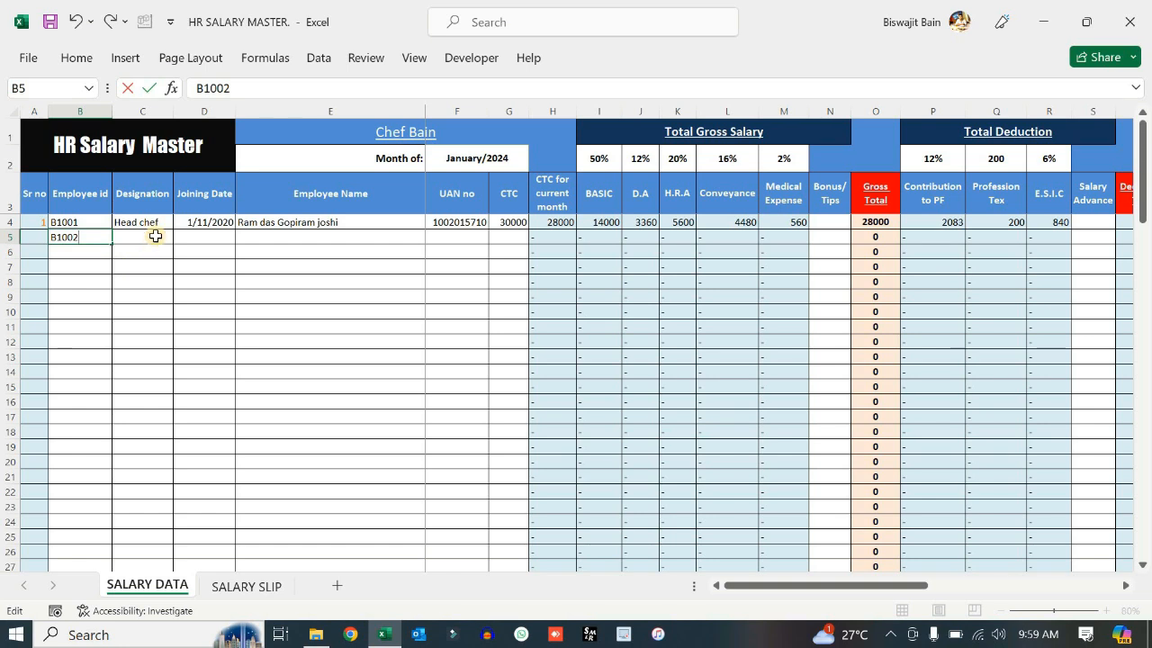
{"action": "left_click", "coordinate": [151, 237]}
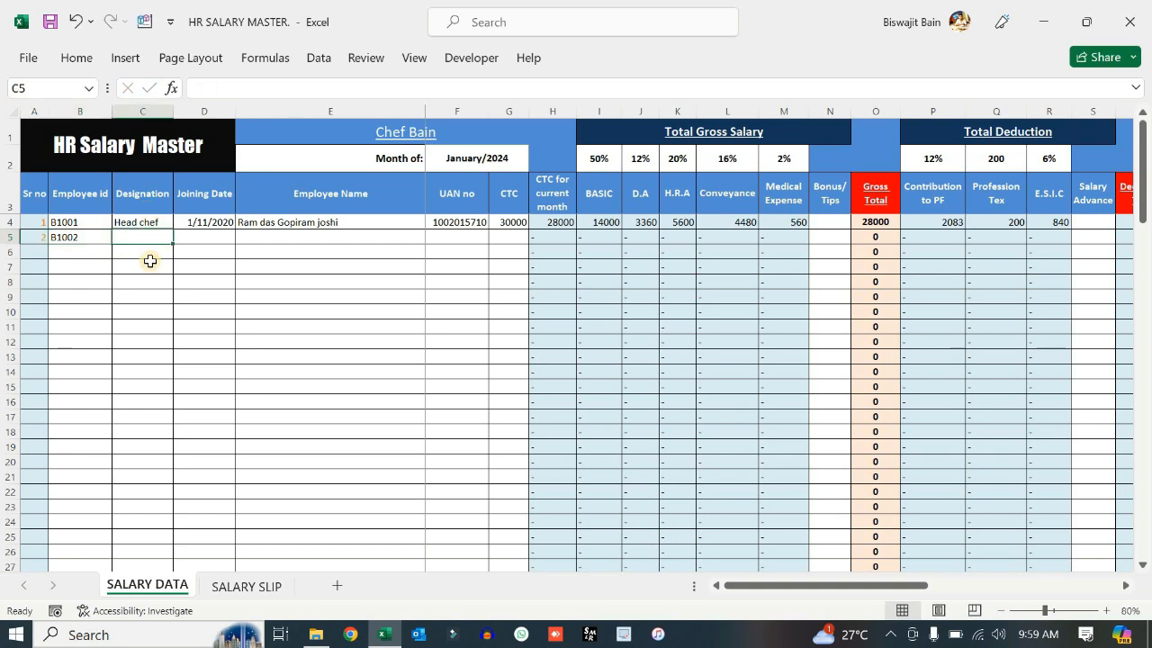
{"action": "type", "text": "MANAGER"}
{"action": "key", "text": "Tab"}
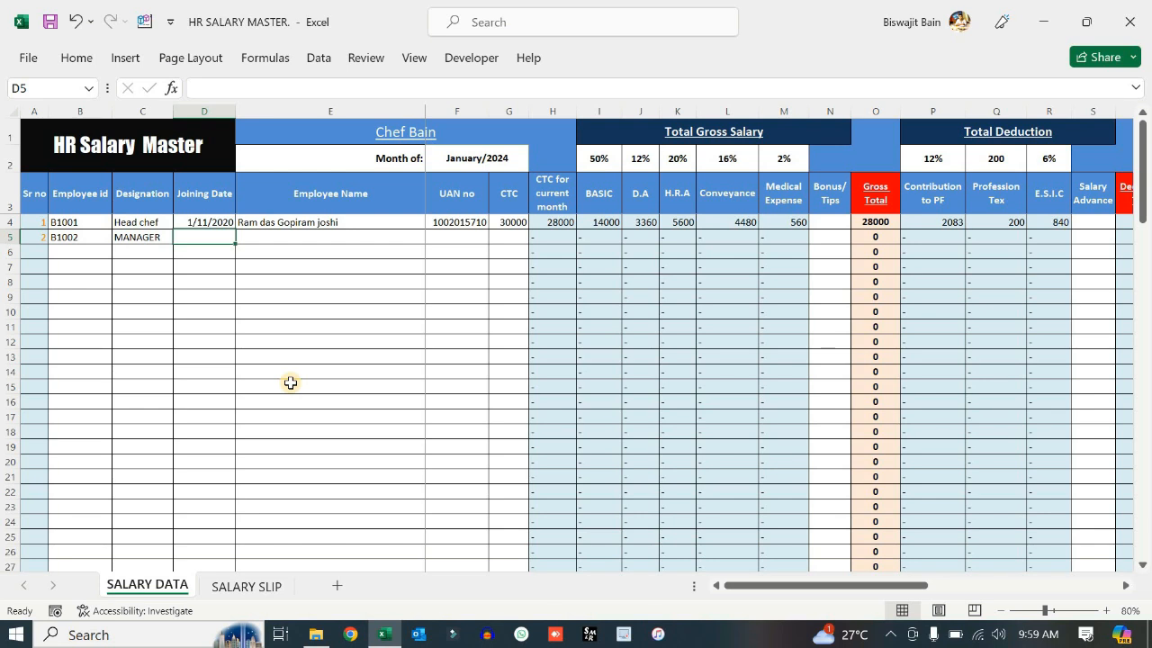
{"action": "type", "text": "2/01/2024"}
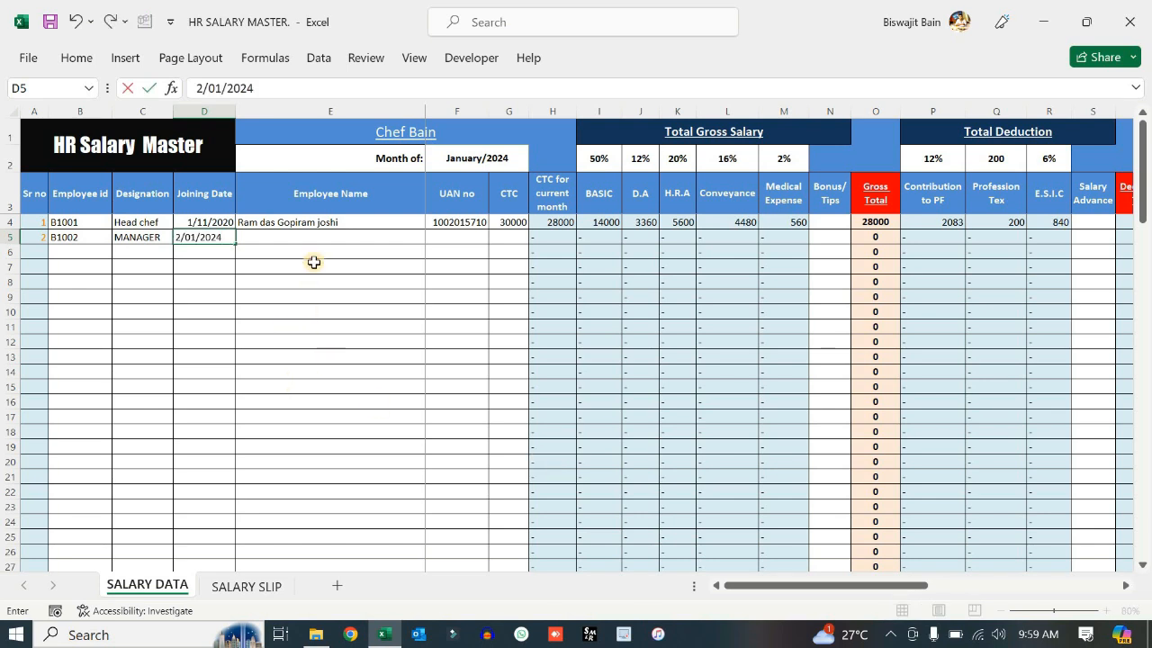
{"action": "left_click", "coordinate": [306, 310]}
- Fill in the new employee's full name and a zero UAN in row 5
{"action": "left_click", "coordinate": [322, 234]}
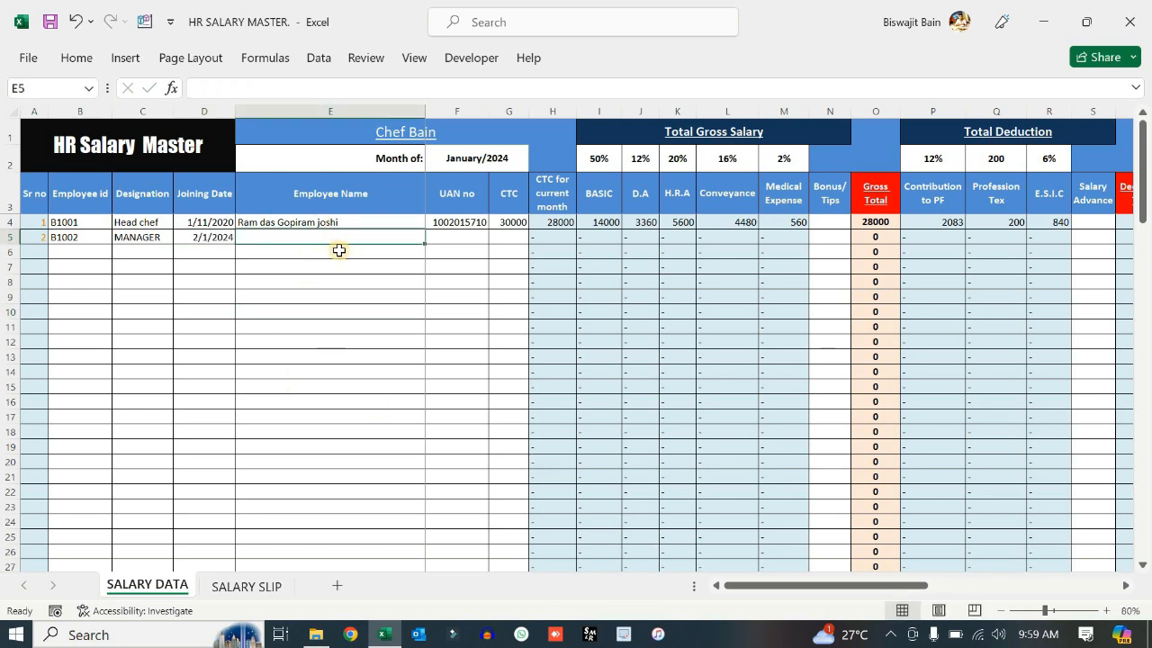
{"action": "key", "text": "Tab"}
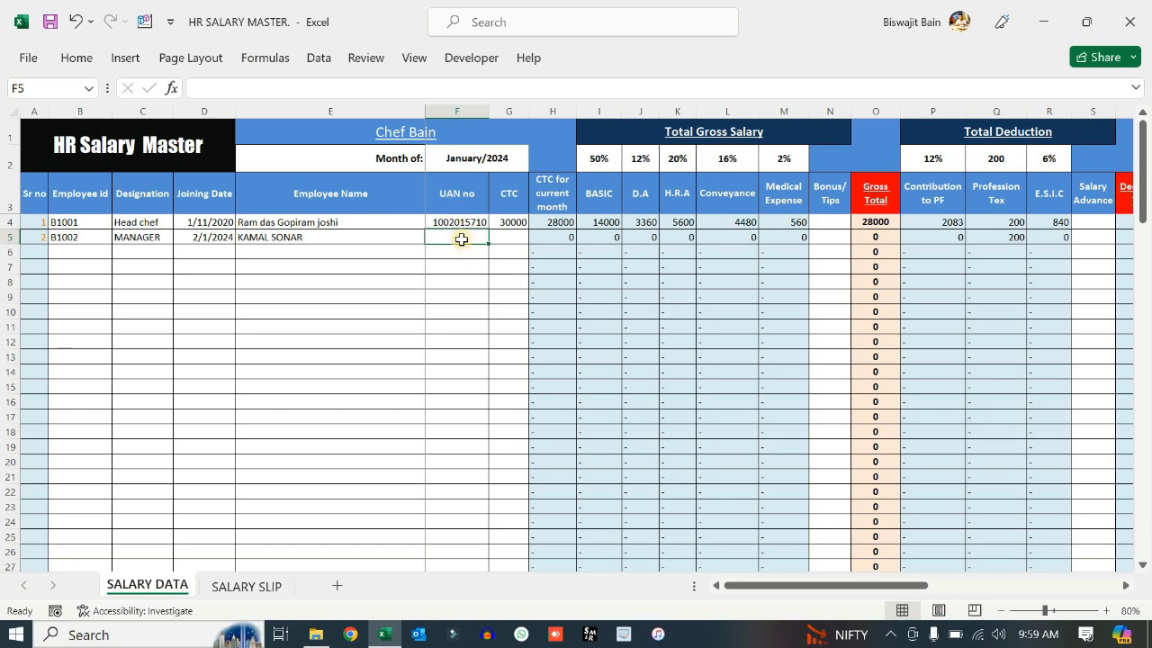
{"action": "type", "text": "1"}
{"action": "type", "text": "0"}
{"action": "key", "text": "BackSpace"}
{"action": "key", "text": "BackSpace"}
{"action": "type", "text": "000000000000"}
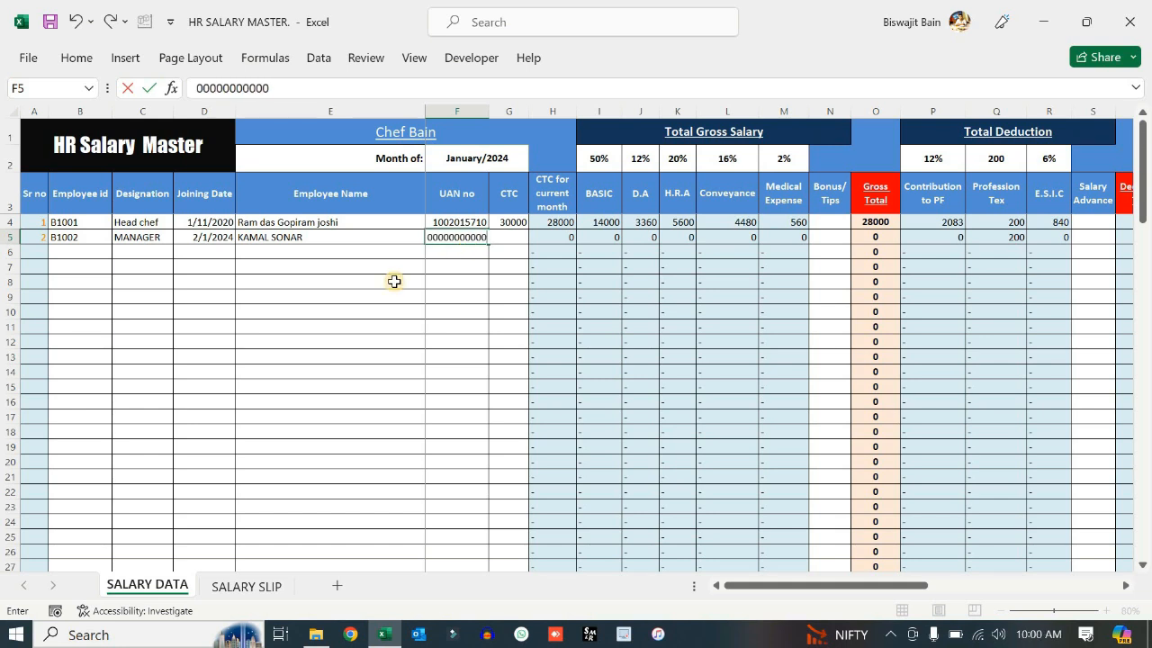
{"action": "left_click", "coordinate": [357, 311]}
- Enter 50000 as the manager's CTC in G5 so the salary columns calculate
{"action": "left_click", "coordinate": [441, 236]}
{"action": "left_click", "coordinate": [502, 233]}
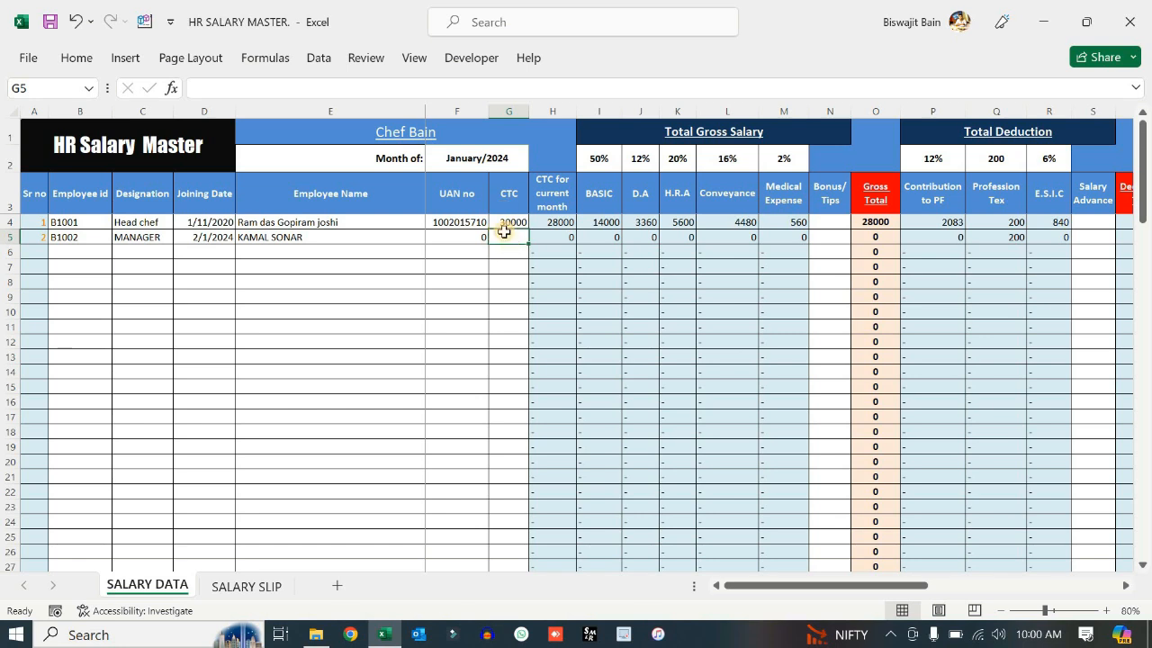
{"action": "key", "text": "Return"}
{"action": "left_click", "coordinate": [505, 225]}
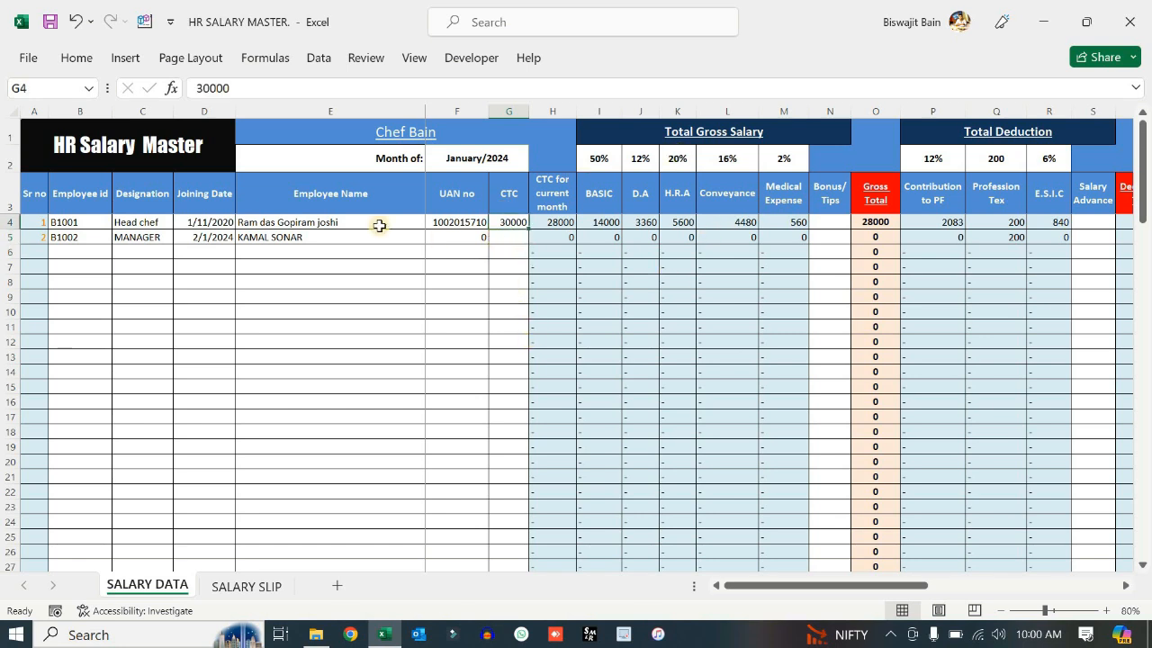
{"action": "key", "text": "Down"}
{"action": "type", "text": "50000"}
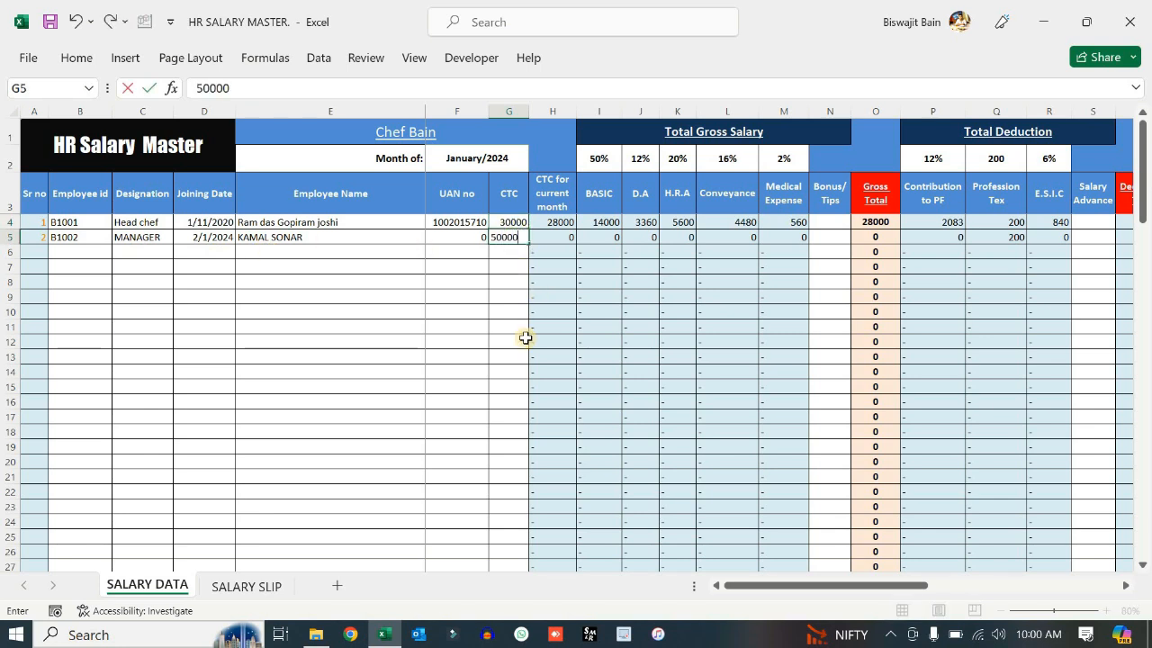
{"action": "key", "text": "Return"}
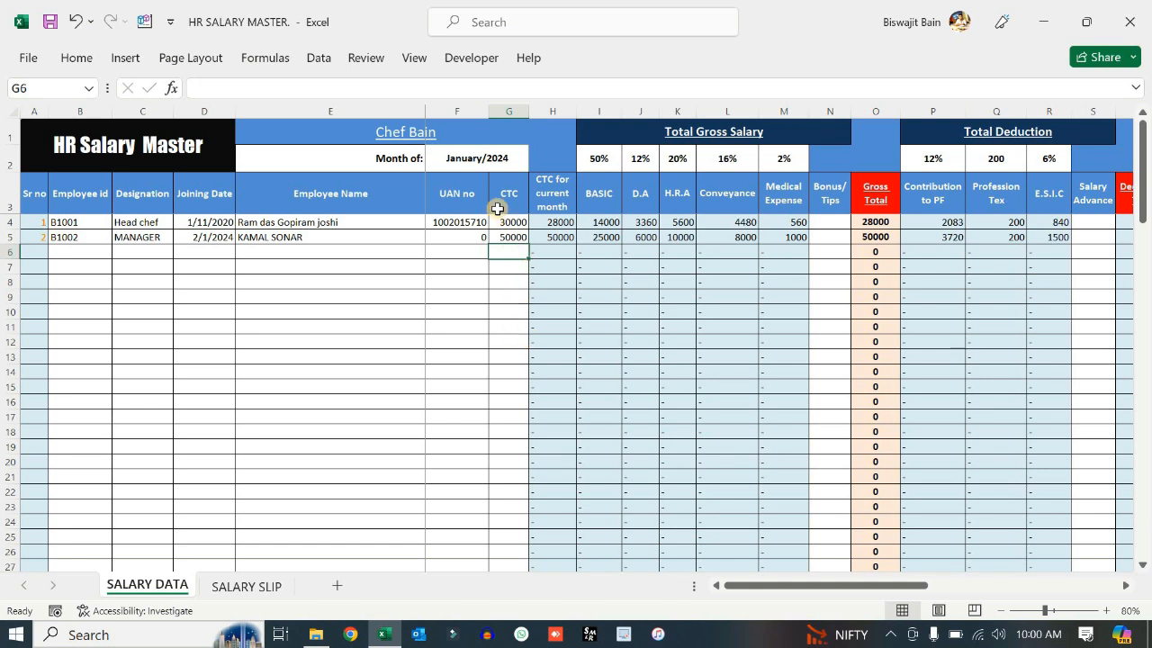
{"action": "left_click", "coordinate": [555, 108]}
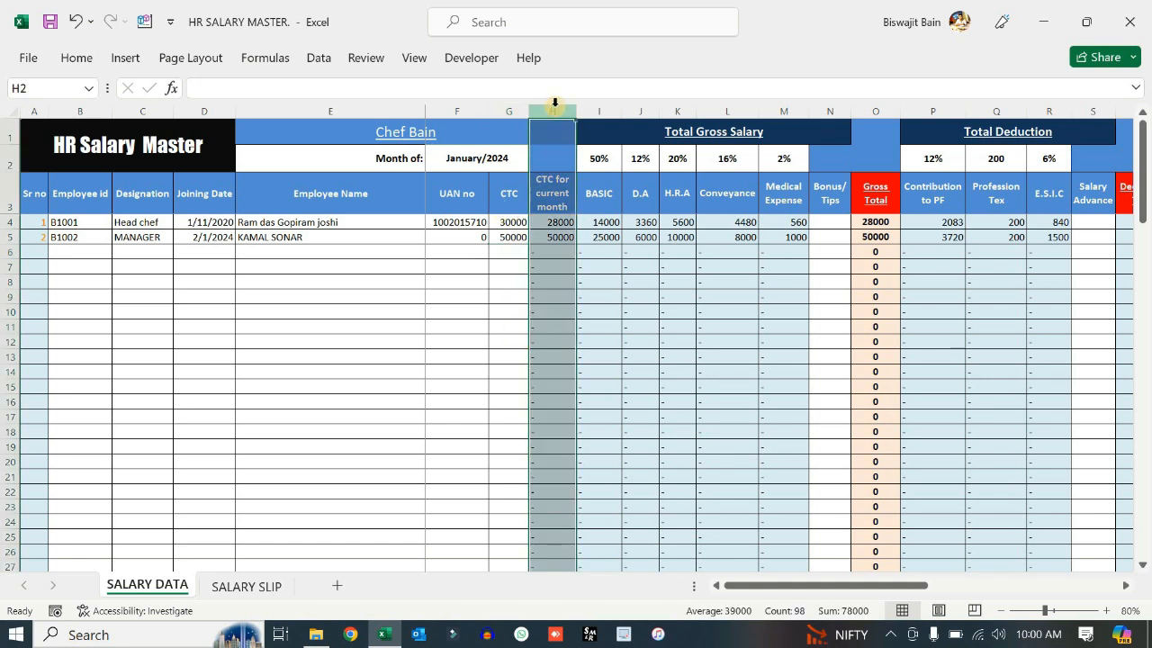
{"action": "left_click", "coordinate": [602, 108]}
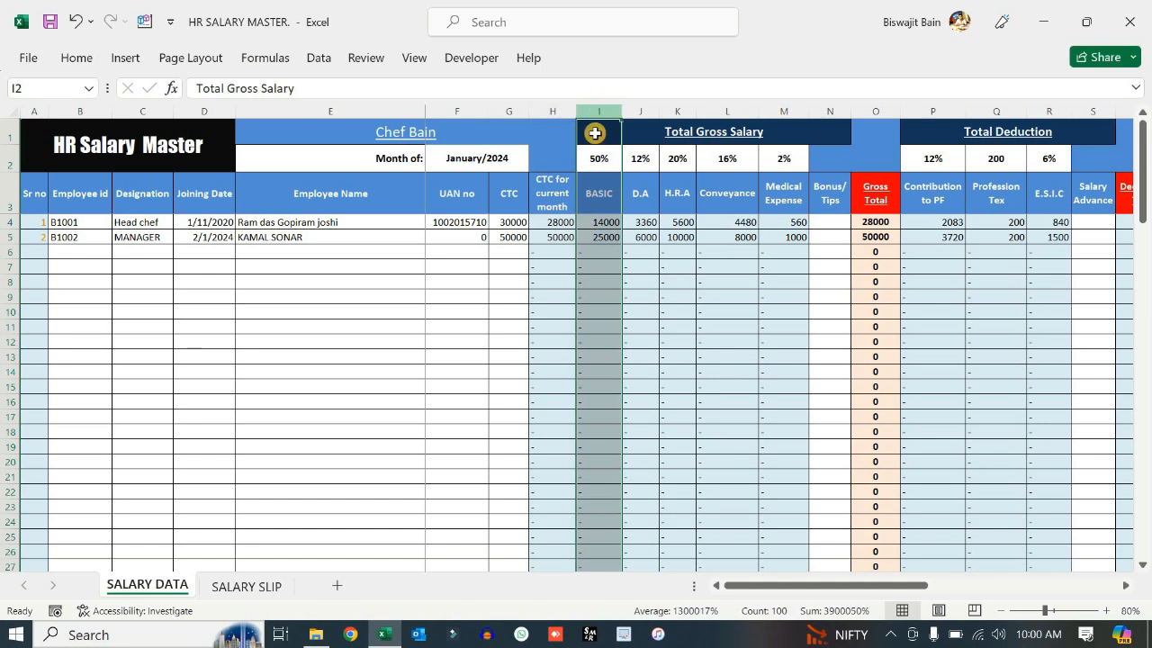
{"action": "left_click", "coordinate": [611, 237]}
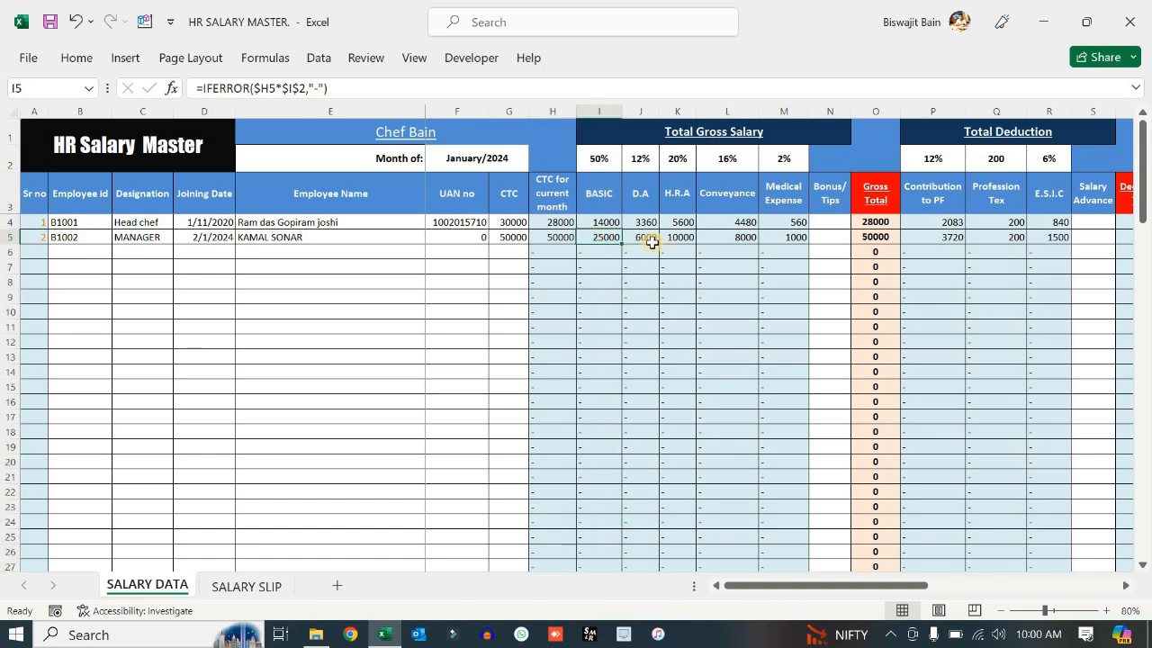
{"action": "left_click", "coordinate": [642, 239]}
{"action": "left_click_drag", "start_coordinate": [599, 233], "coordinate": [772, 242]}
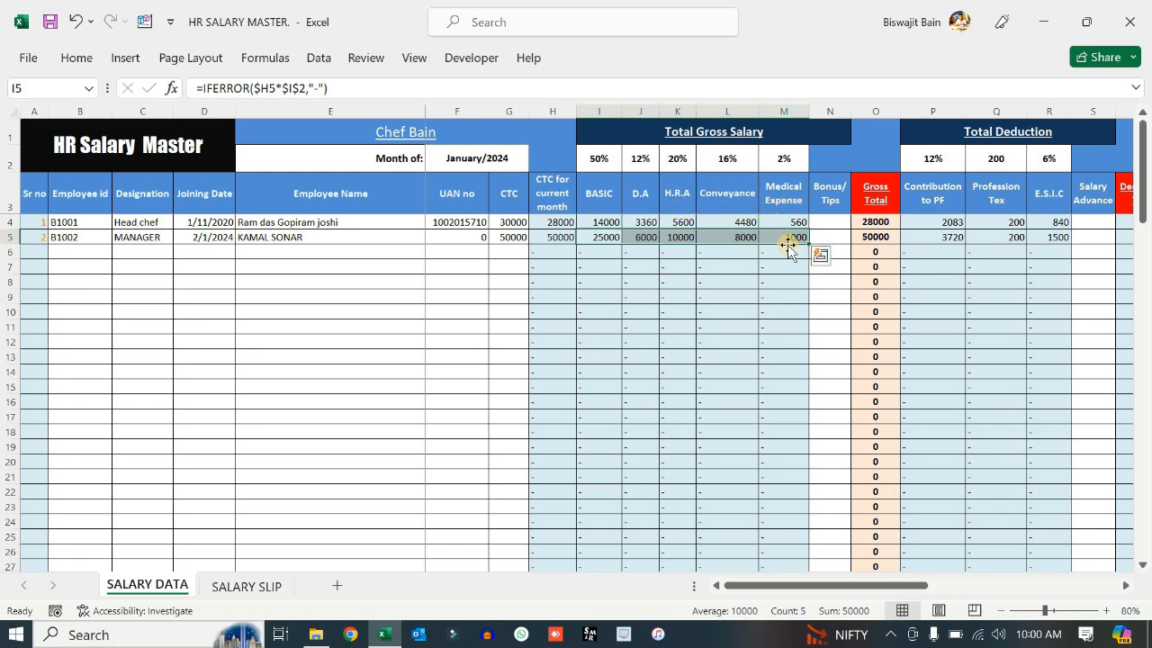
{"action": "left_click", "coordinate": [819, 281]}
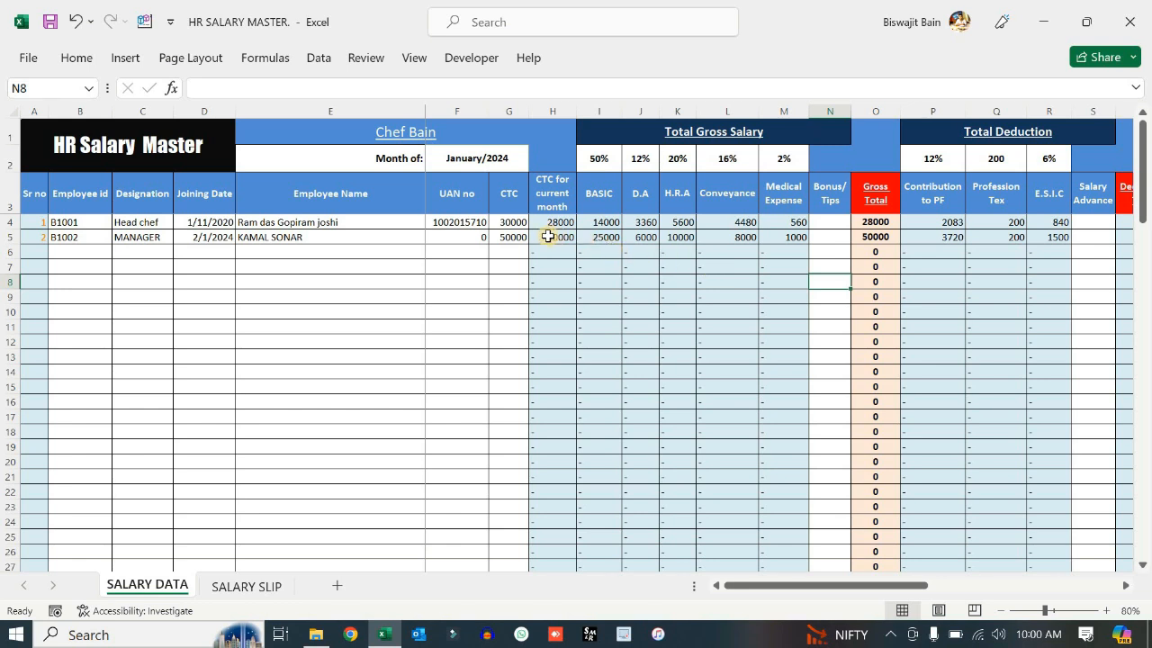
{"action": "left_click", "coordinate": [548, 236]}
{"action": "left_click_drag", "start_coordinate": [605, 158], "coordinate": [780, 159]}
{"action": "left_click", "coordinate": [823, 248]}
{"action": "left_click_drag", "start_coordinate": [610, 161], "coordinate": [783, 158]}
{"action": "left_click", "coordinate": [647, 267]}
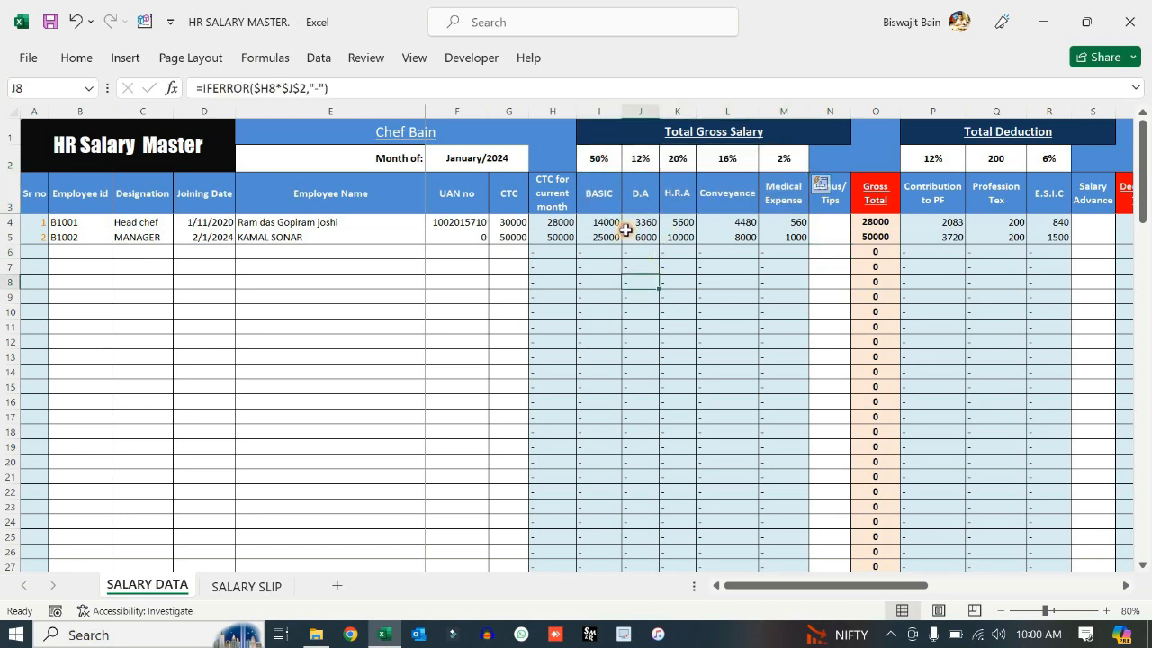
{"action": "left_click", "coordinate": [601, 161]}
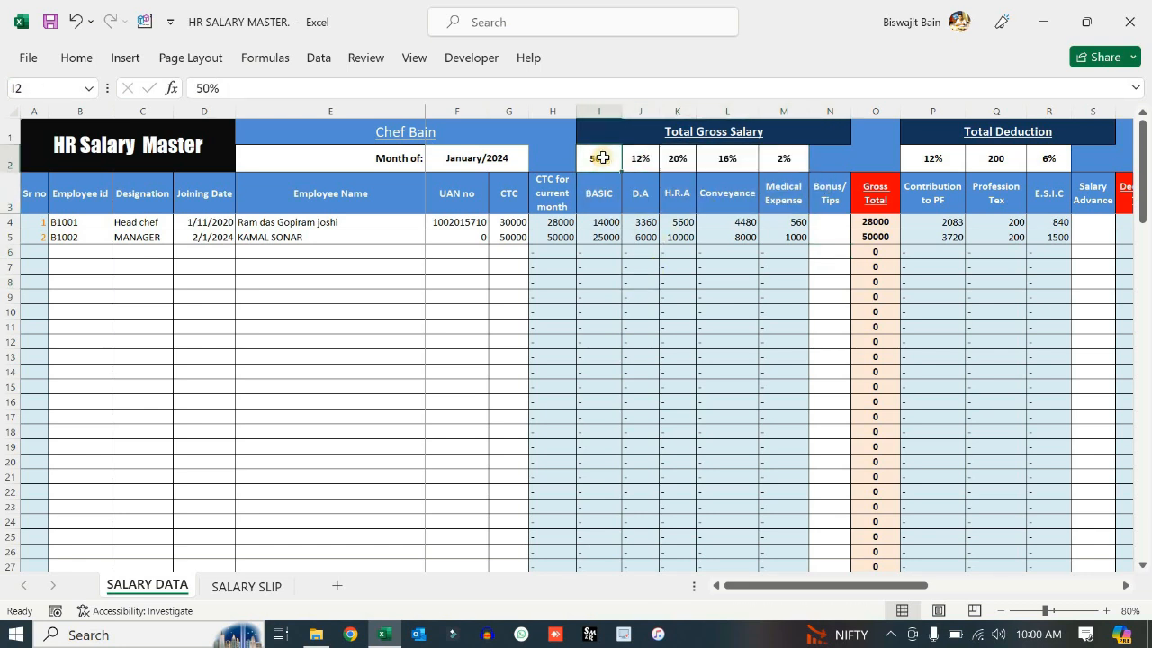
{"action": "left_click_drag", "start_coordinate": [604, 158], "coordinate": [779, 159]}
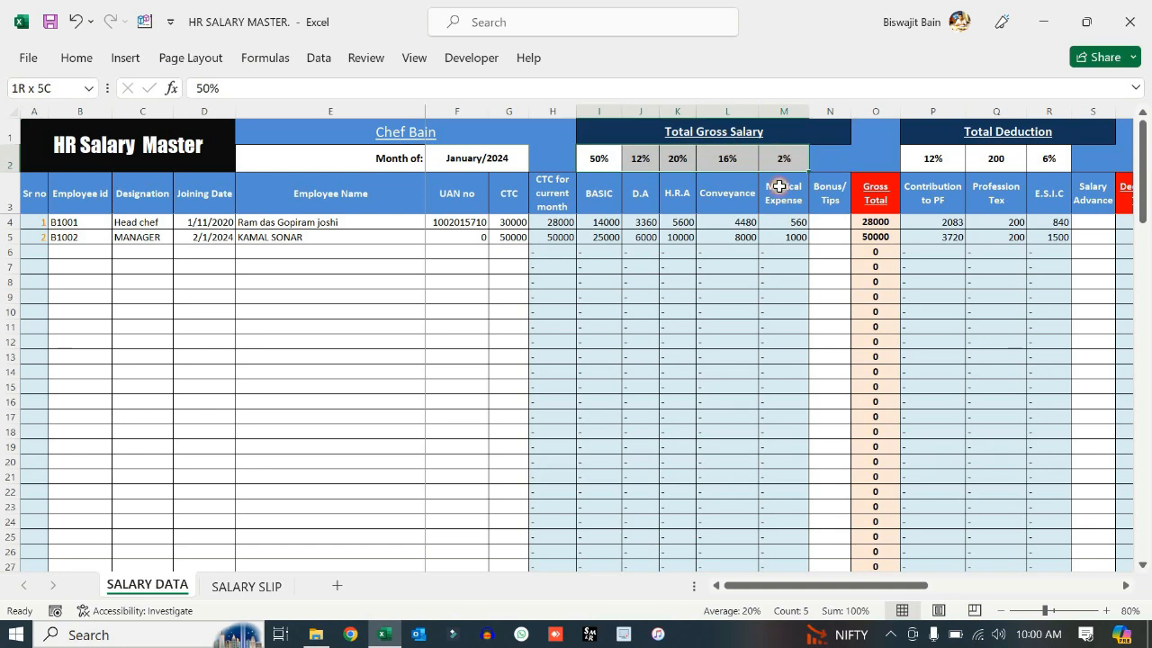
{"action": "left_click", "coordinate": [818, 252]}
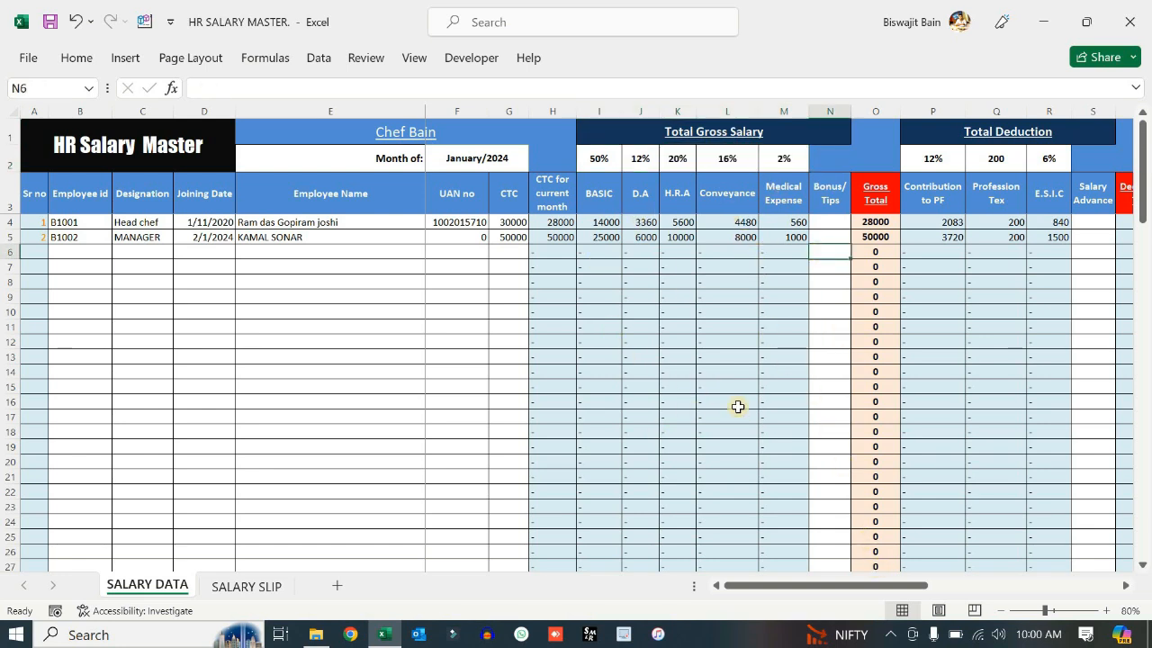
{"action": "left_click_drag", "start_coordinate": [813, 586], "coordinate": [810, 513]}
{"action": "left_click", "coordinate": [829, 109]}
{"action": "left_click", "coordinate": [830, 221]}
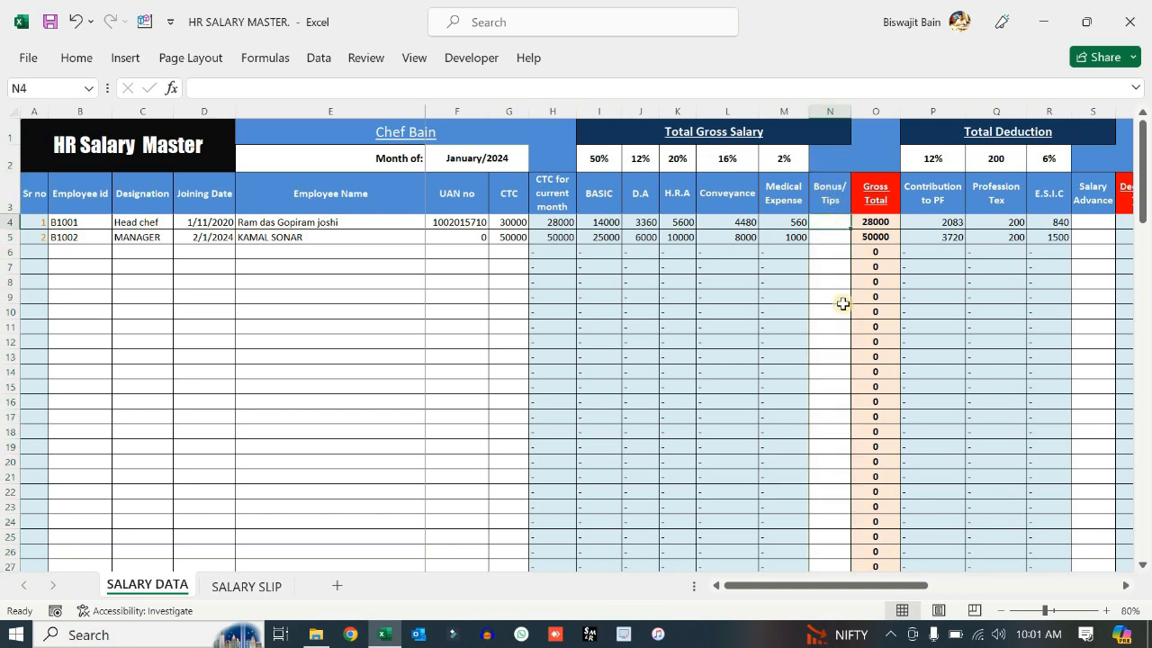
- Enter a 100 bonus for the manager in N5 and check the 50100 Gross Total
{"action": "left_click", "coordinate": [829, 240]}
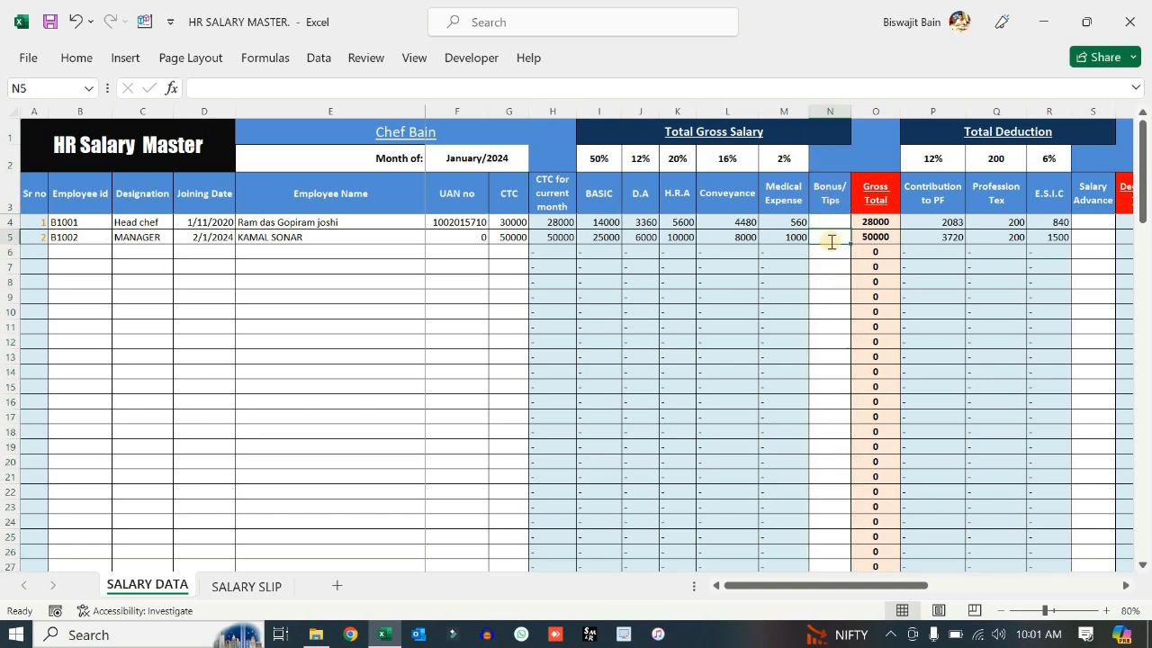
{"action": "type", "text": "100"}
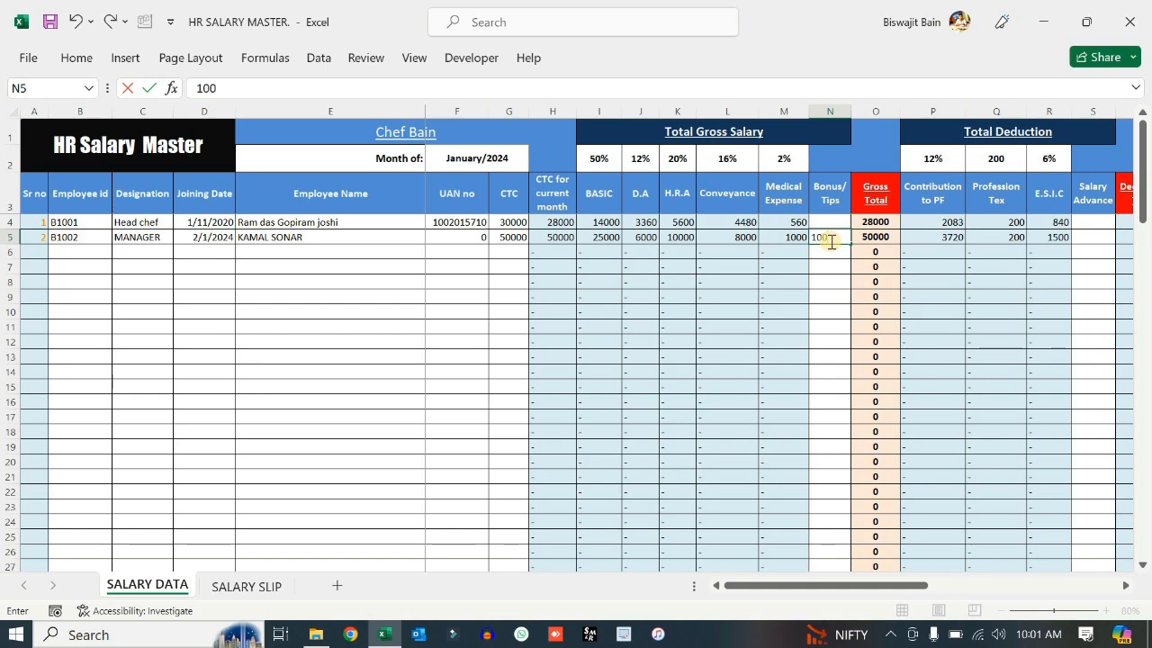
{"action": "left_click", "coordinate": [829, 265]}
{"action": "left_click_drag", "start_coordinate": [814, 580], "coordinate": [860, 585]}
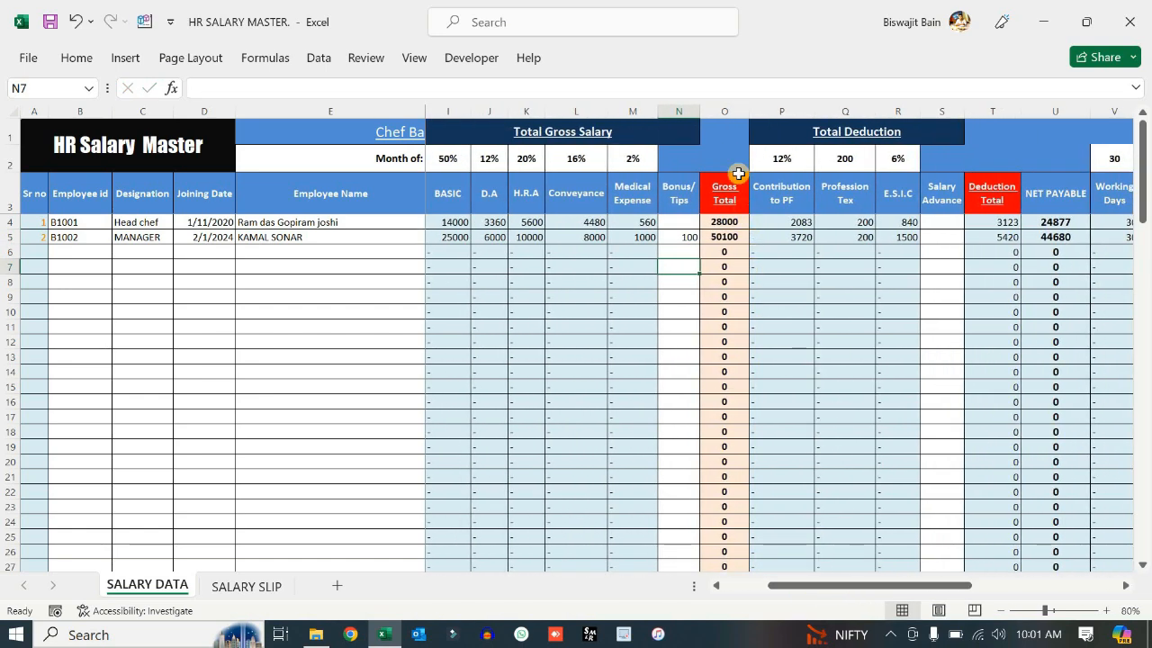
{"action": "left_click", "coordinate": [724, 112]}
{"action": "left_click", "coordinate": [725, 236]}
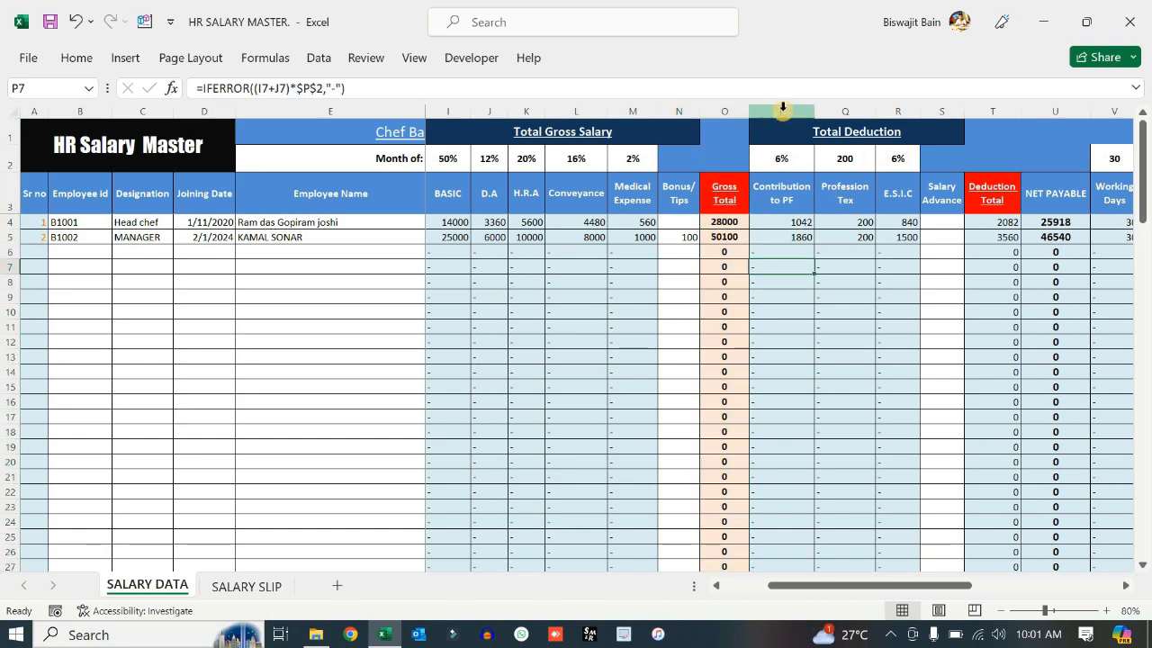
- Review the manager's PF contribution, profession tax and E.S.I.C deduction formulas
{"action": "left_click_drag", "start_coordinate": [782, 112], "coordinate": [848, 285]}
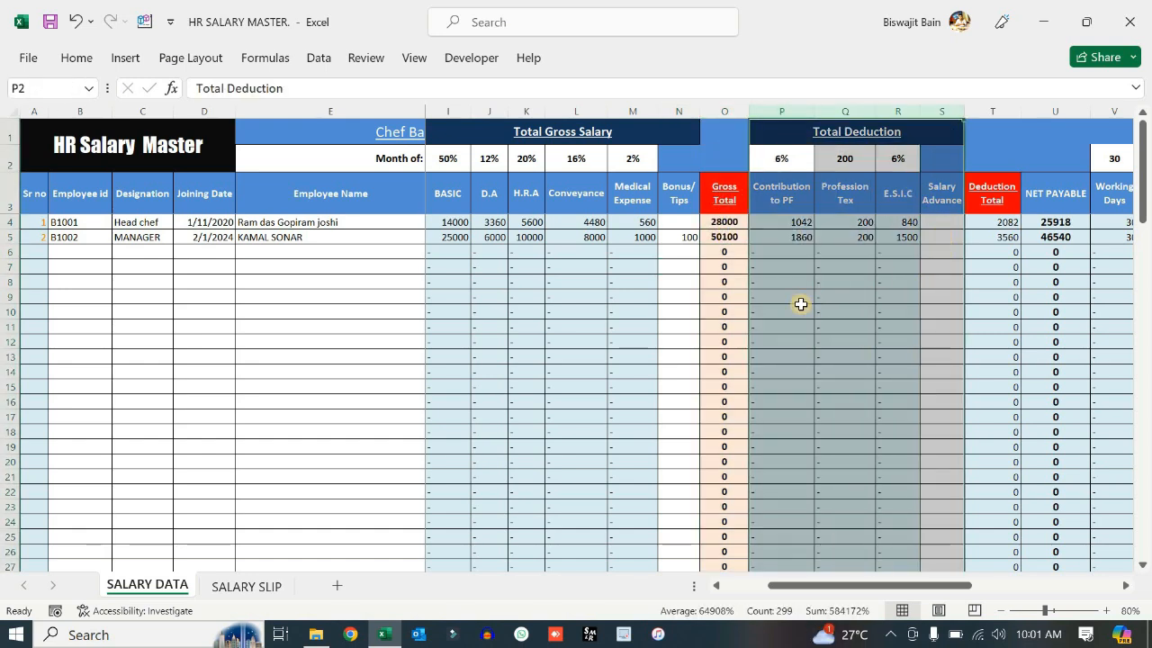
{"action": "left_click", "coordinate": [800, 308]}
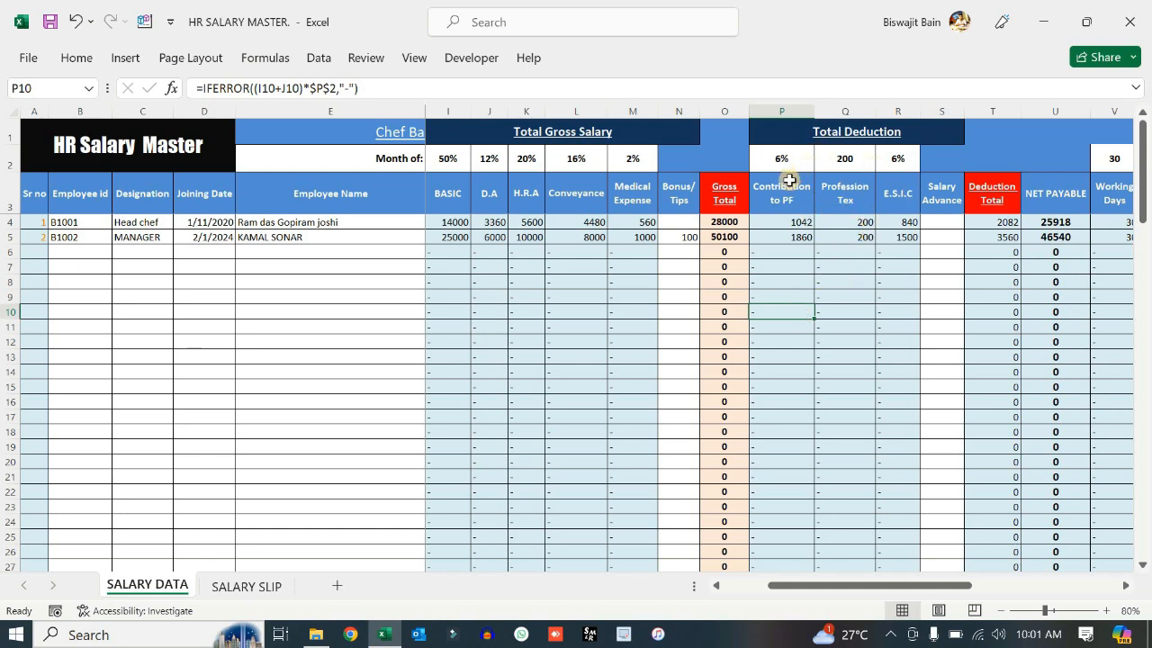
{"action": "left_click", "coordinate": [780, 191]}
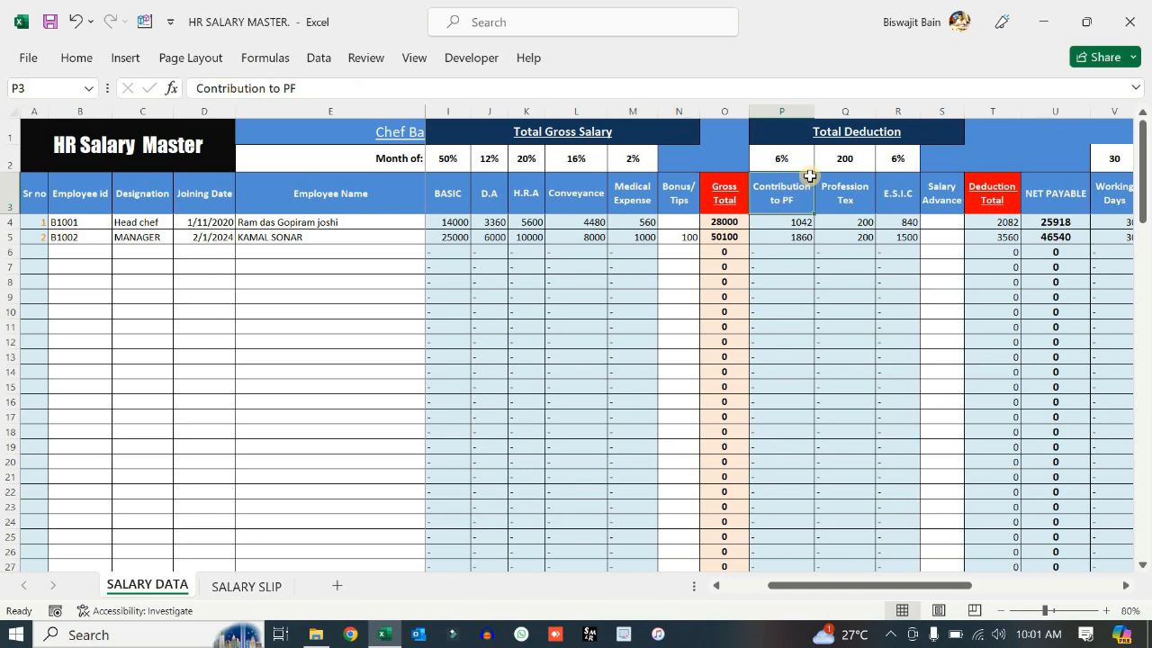
{"action": "left_click", "coordinate": [796, 238]}
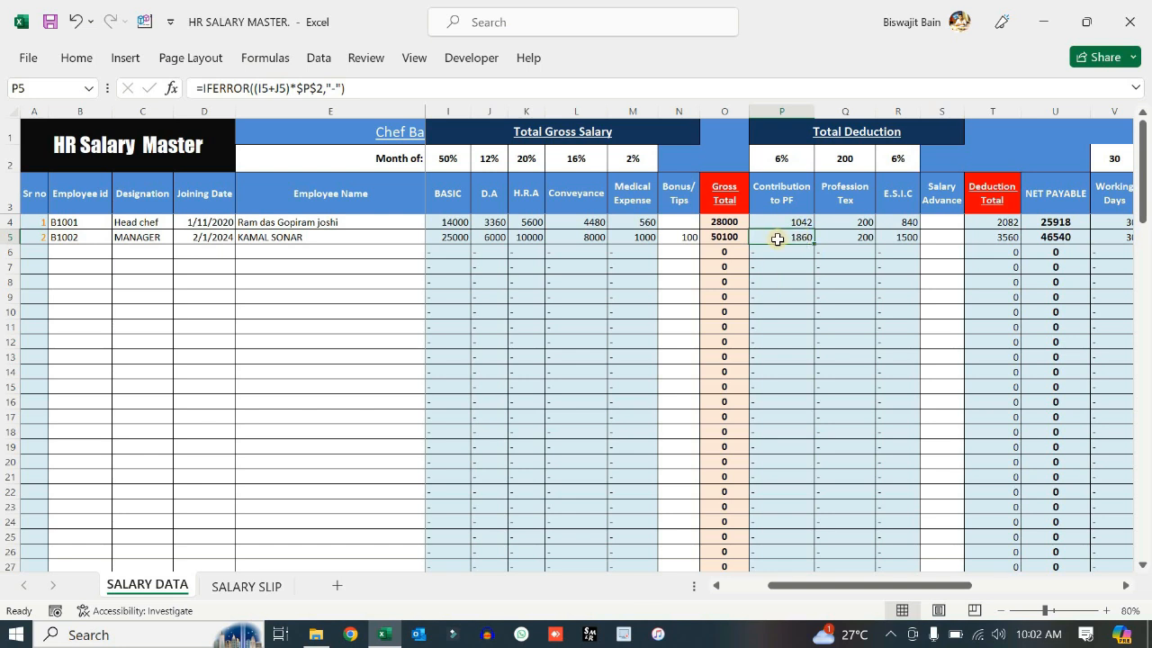
{"action": "left_click", "coordinate": [844, 237]}
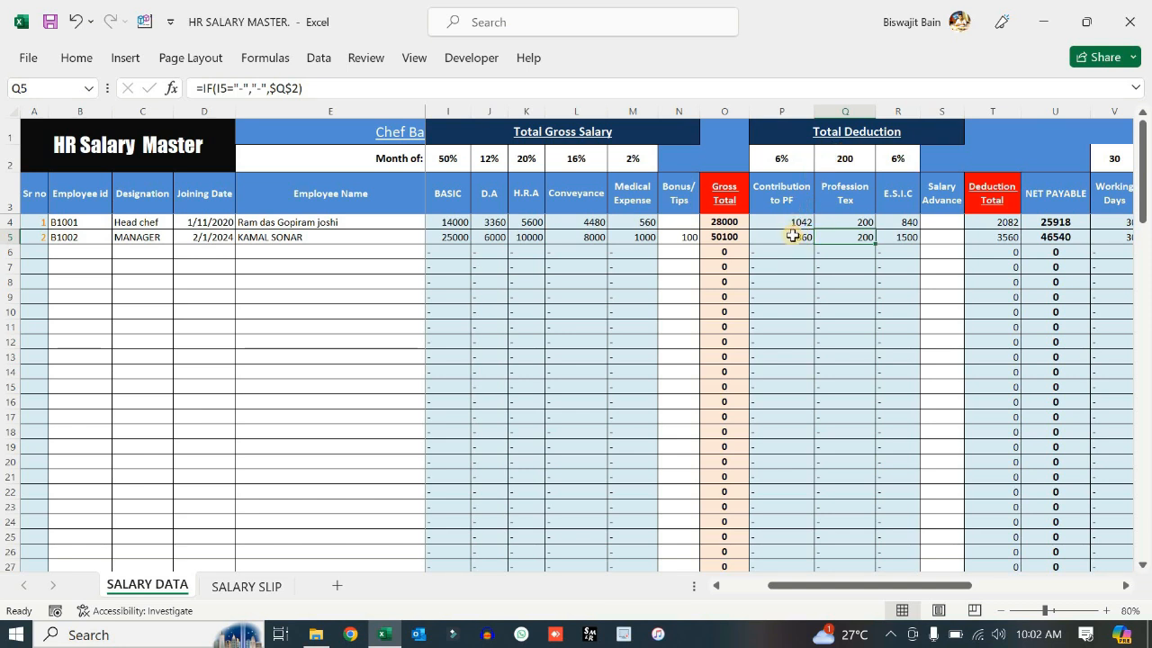
{"action": "left_click", "coordinate": [858, 186]}
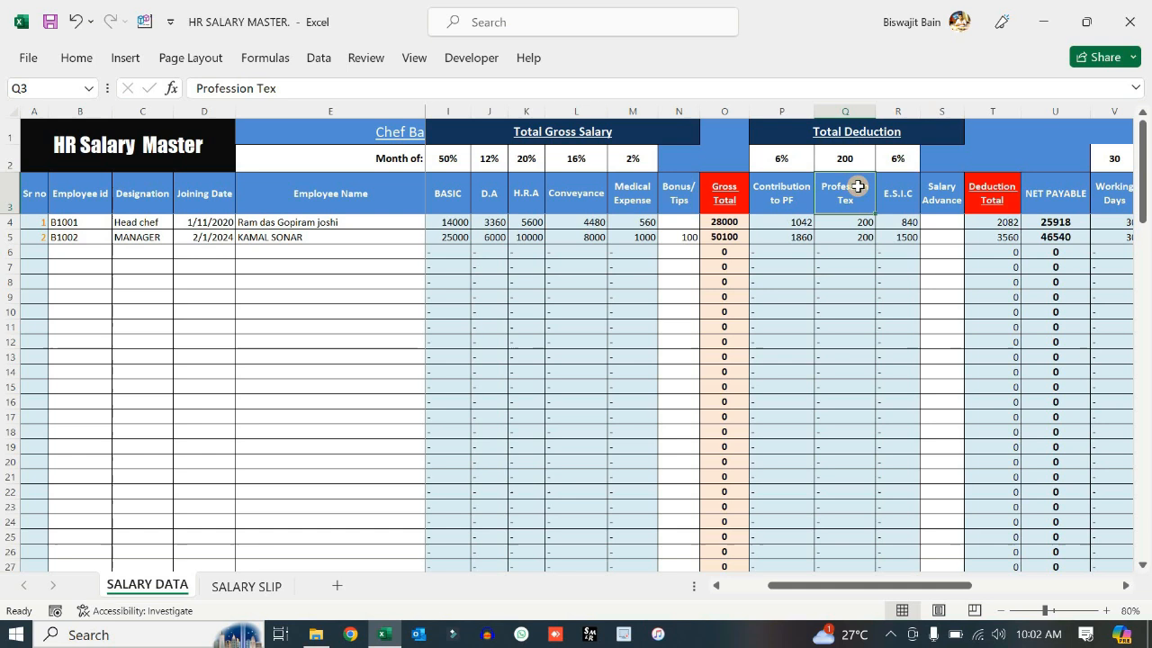
{"action": "left_click", "coordinate": [861, 237]}
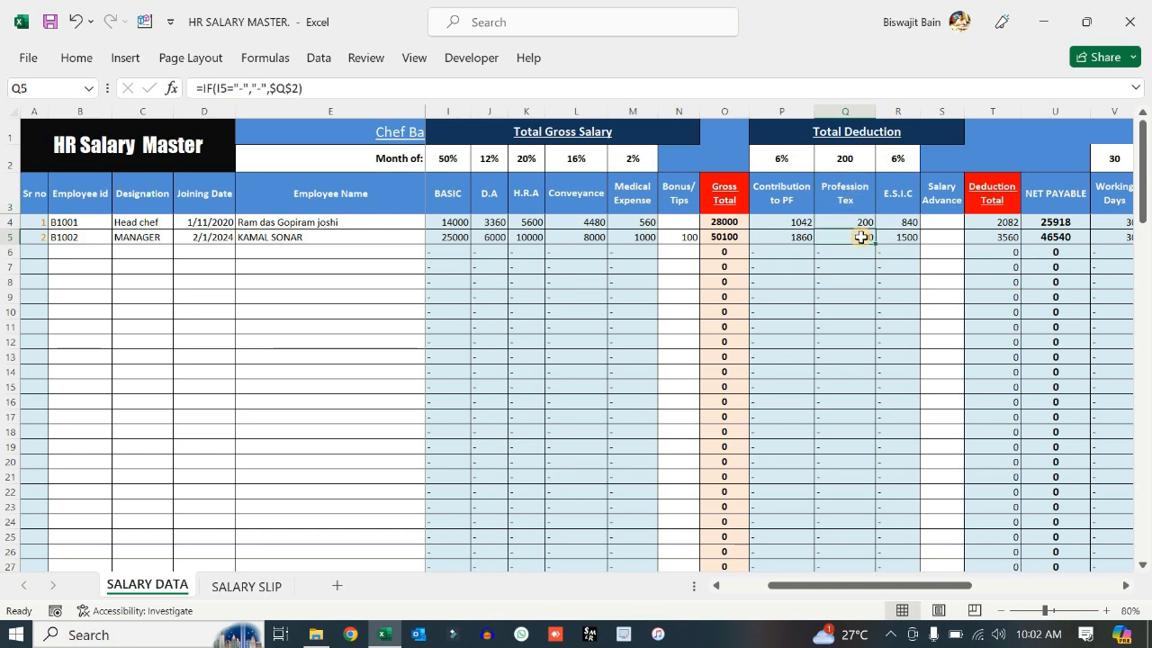
{"action": "left_click", "coordinate": [911, 238]}
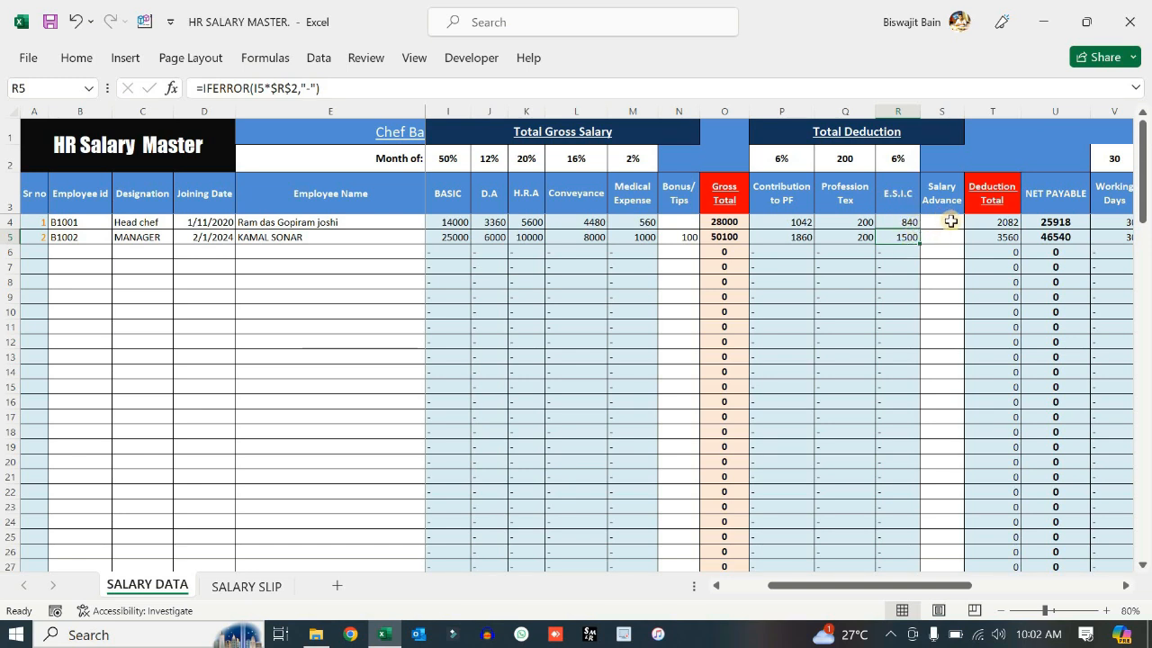
- Record a 1000 salary advance for the manager in S5
{"action": "left_click", "coordinate": [943, 110]}
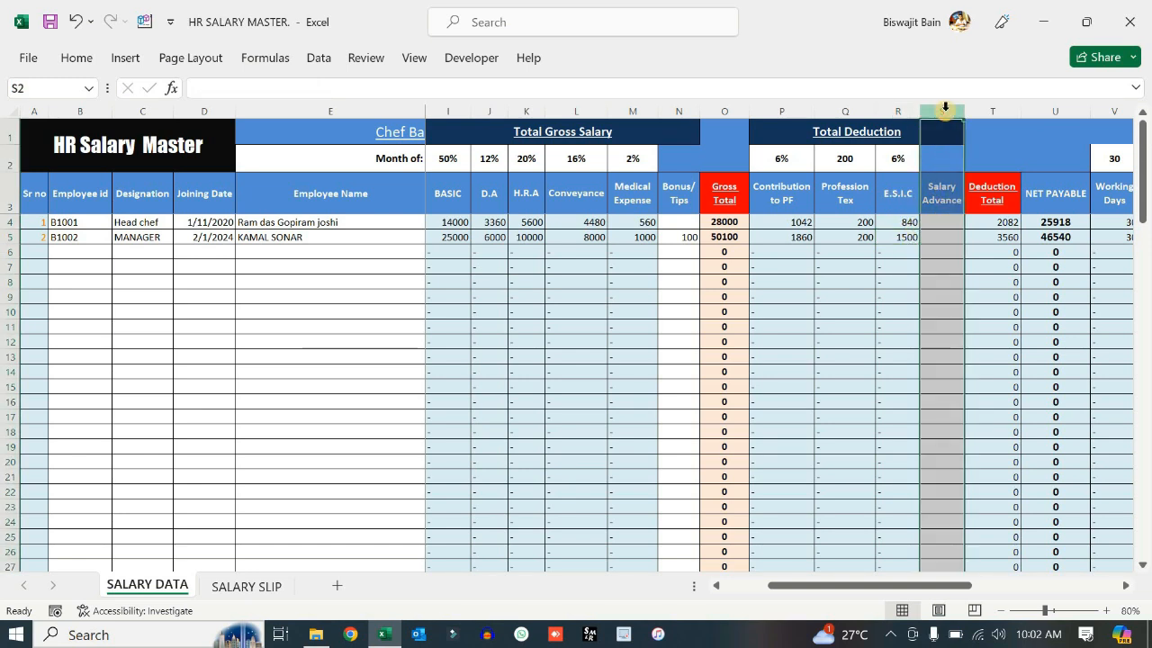
{"action": "left_click", "coordinate": [942, 237]}
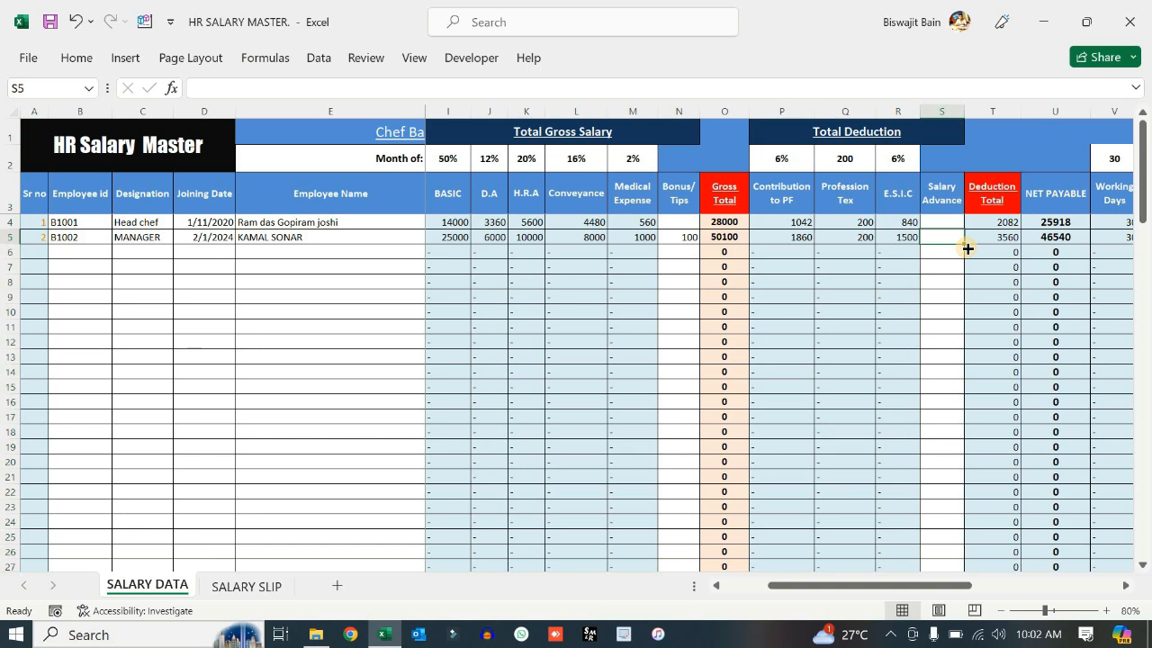
{"action": "type", "text": "1"}
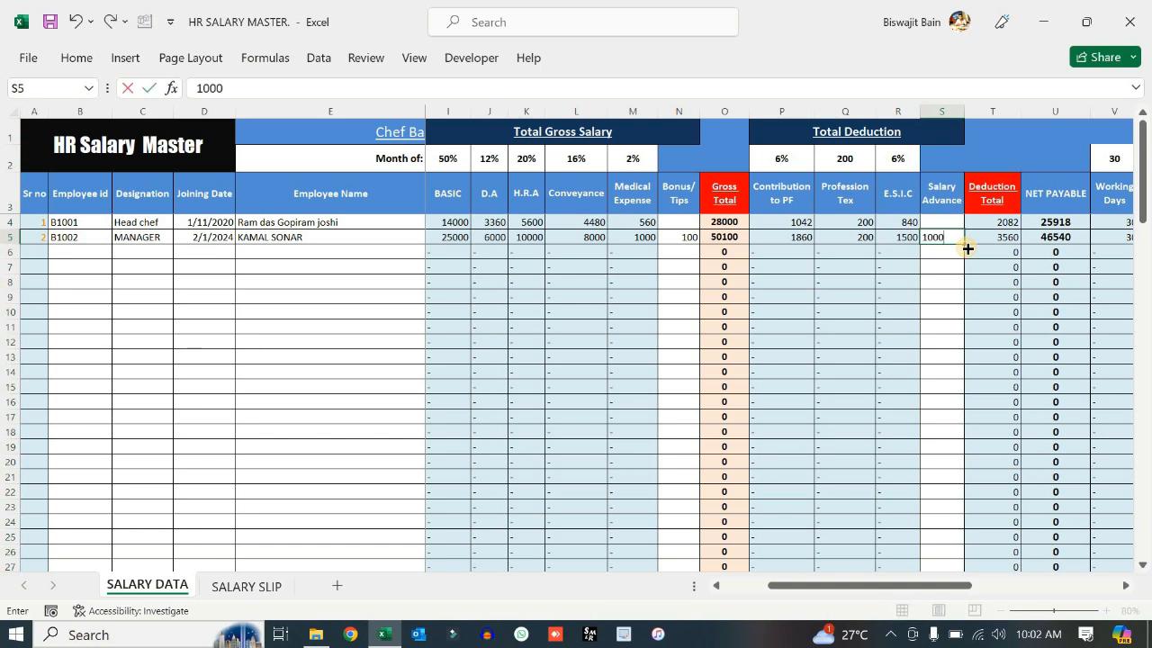
{"action": "type", "text": "000"}
{"action": "left_click", "coordinate": [936, 281]}
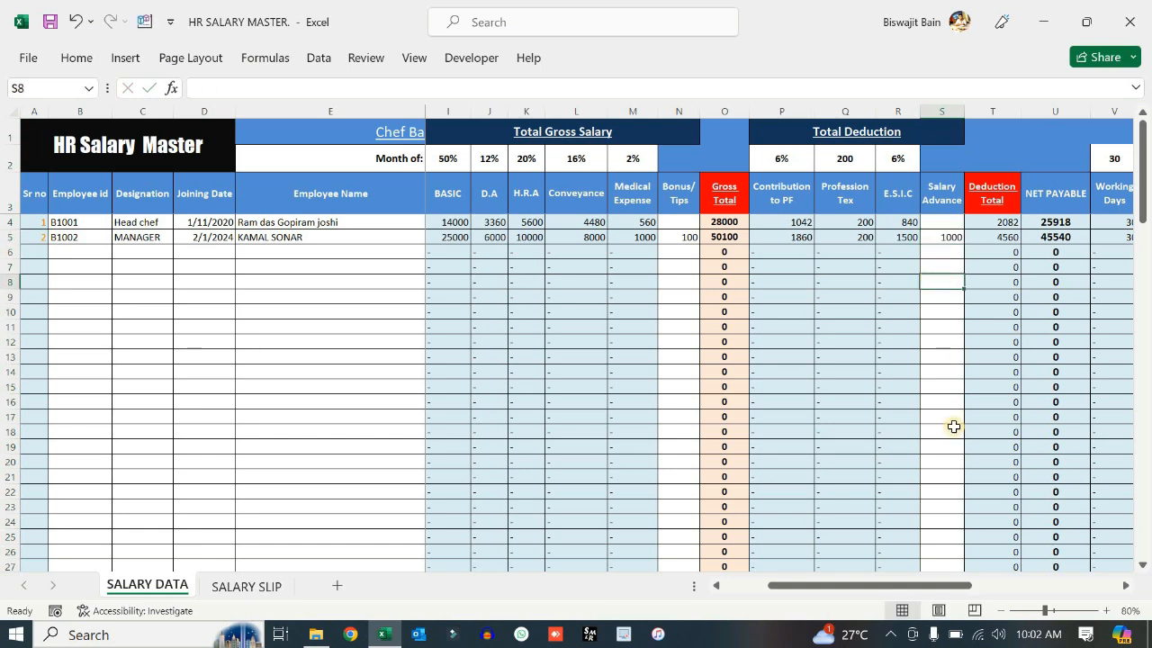
{"action": "left_click_drag", "start_coordinate": [938, 594], "coordinate": [1049, 568]}
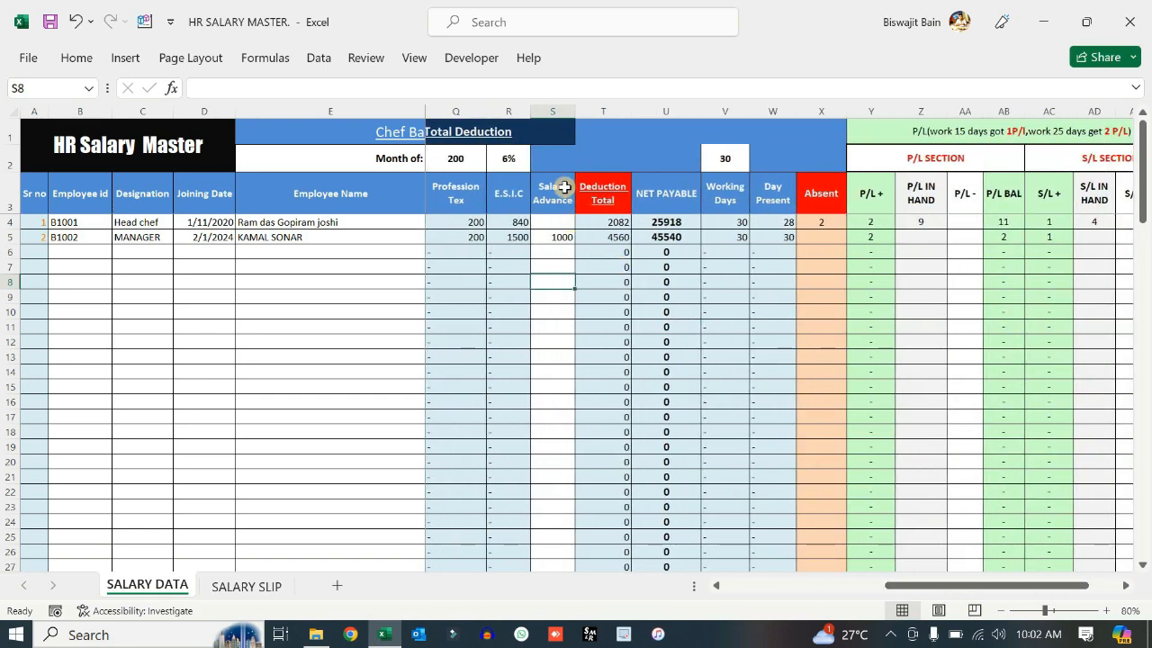
- Check the Deduction Total 4560, NET PAYABLE 45540 and 30 working days values
{"action": "left_click", "coordinate": [608, 238]}
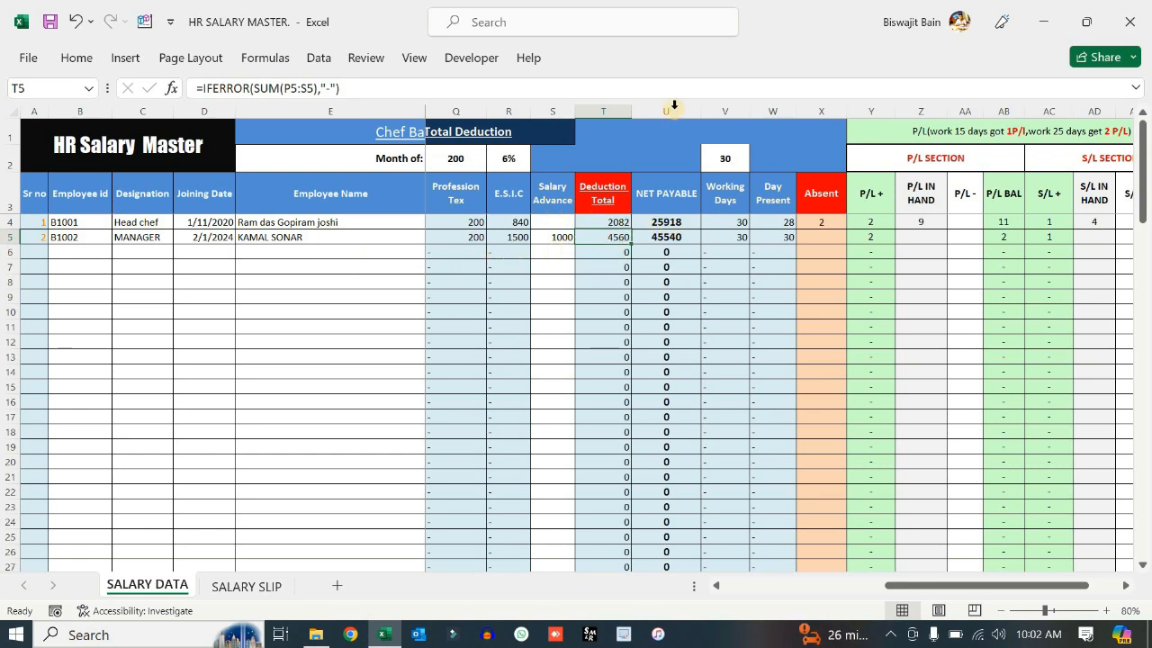
{"action": "left_click", "coordinate": [674, 106]}
{"action": "left_click", "coordinate": [665, 237]}
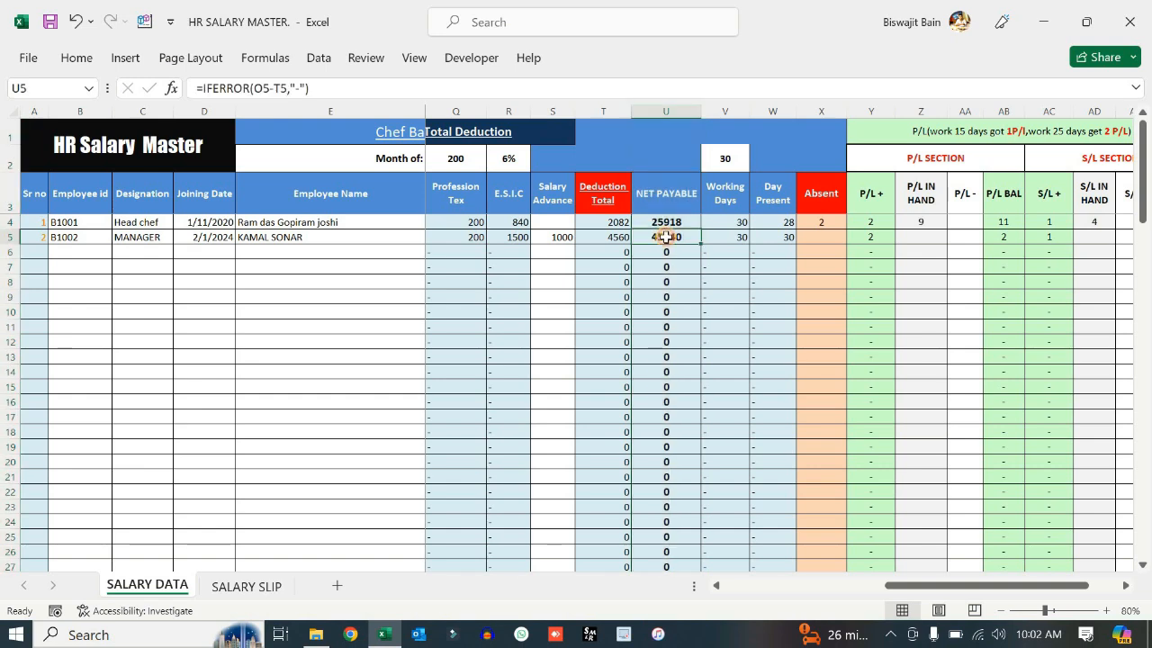
{"action": "left_click_drag", "start_coordinate": [914, 582], "coordinate": [928, 583]}
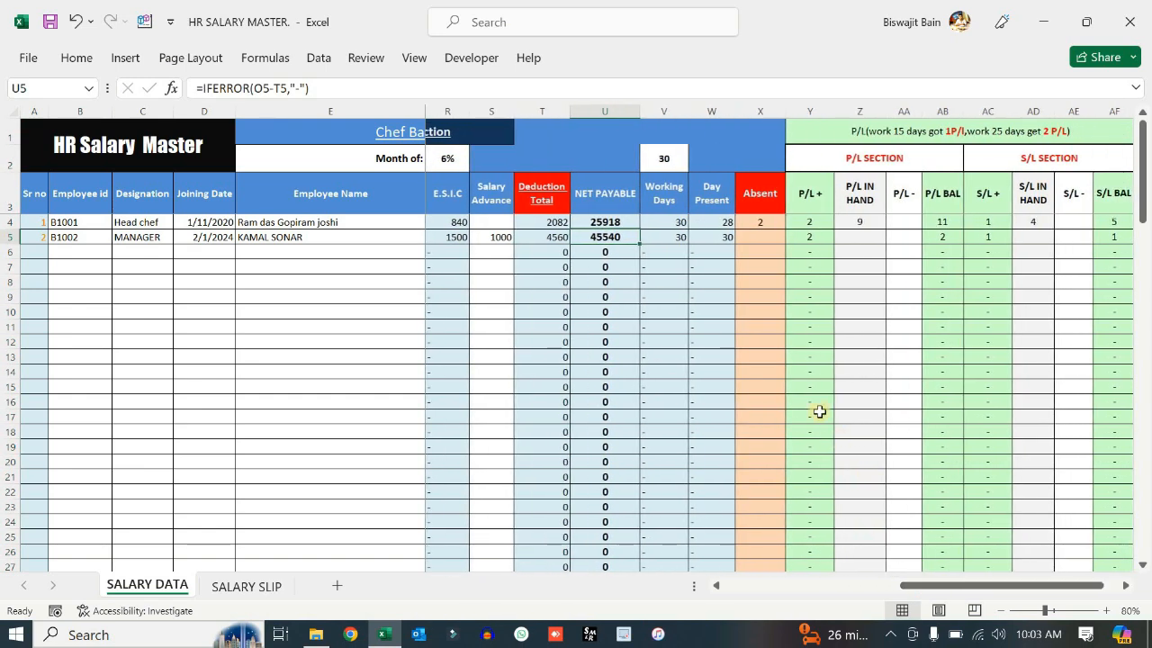
{"action": "left_click", "coordinate": [669, 161]}
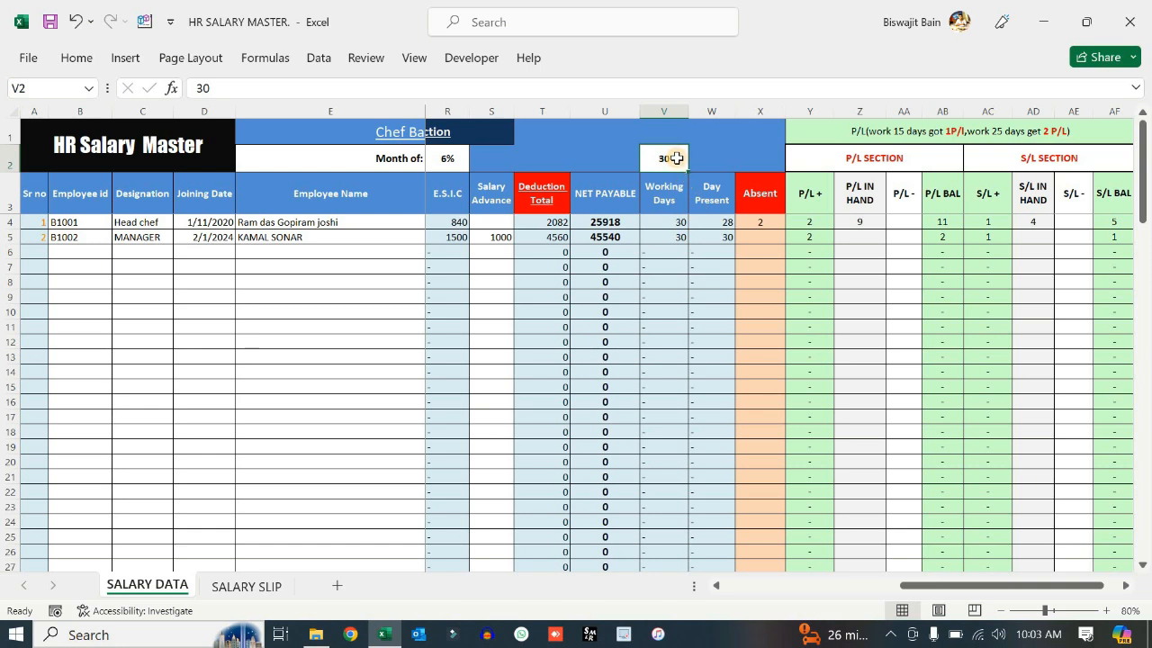
{"action": "left_click", "coordinate": [714, 109]}
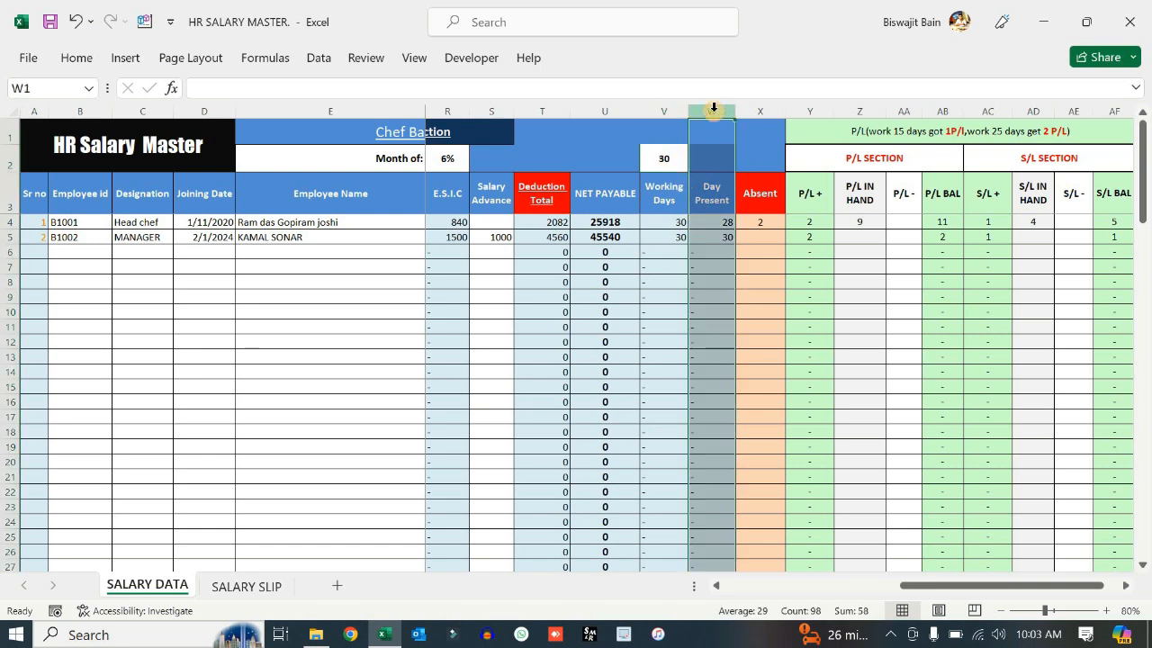
- Review the Absent column and Day Present formula, noting the first employee's 2 absences
{"action": "left_click", "coordinate": [763, 110]}
{"action": "left_click", "coordinate": [767, 221]}
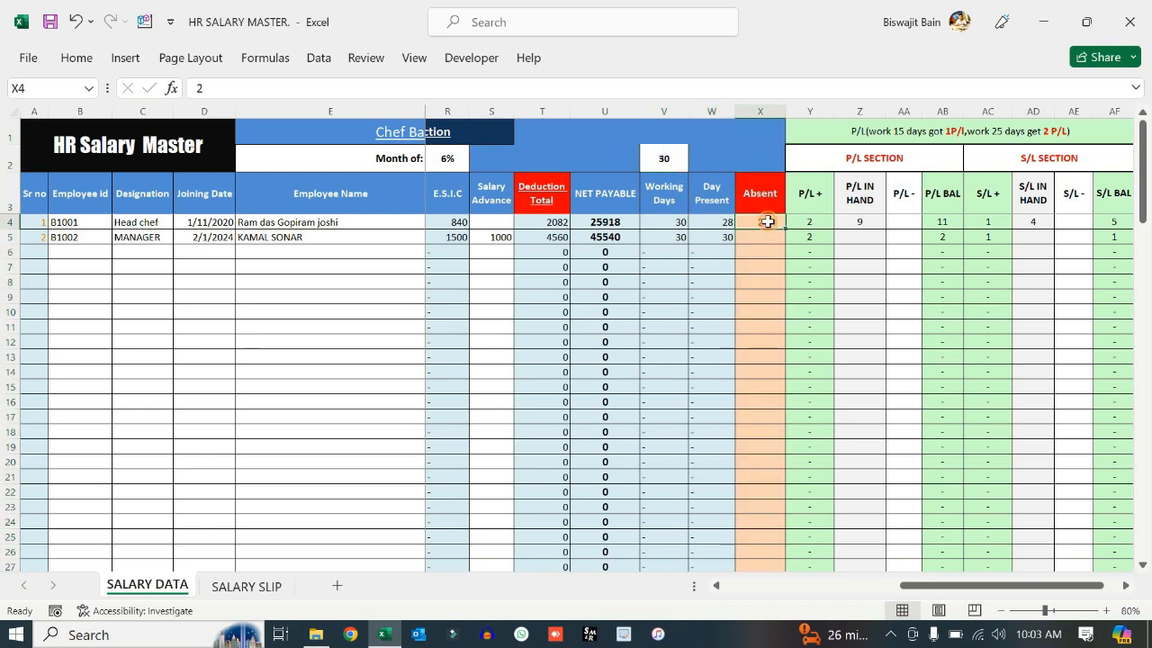
{"action": "key", "text": "Return"}
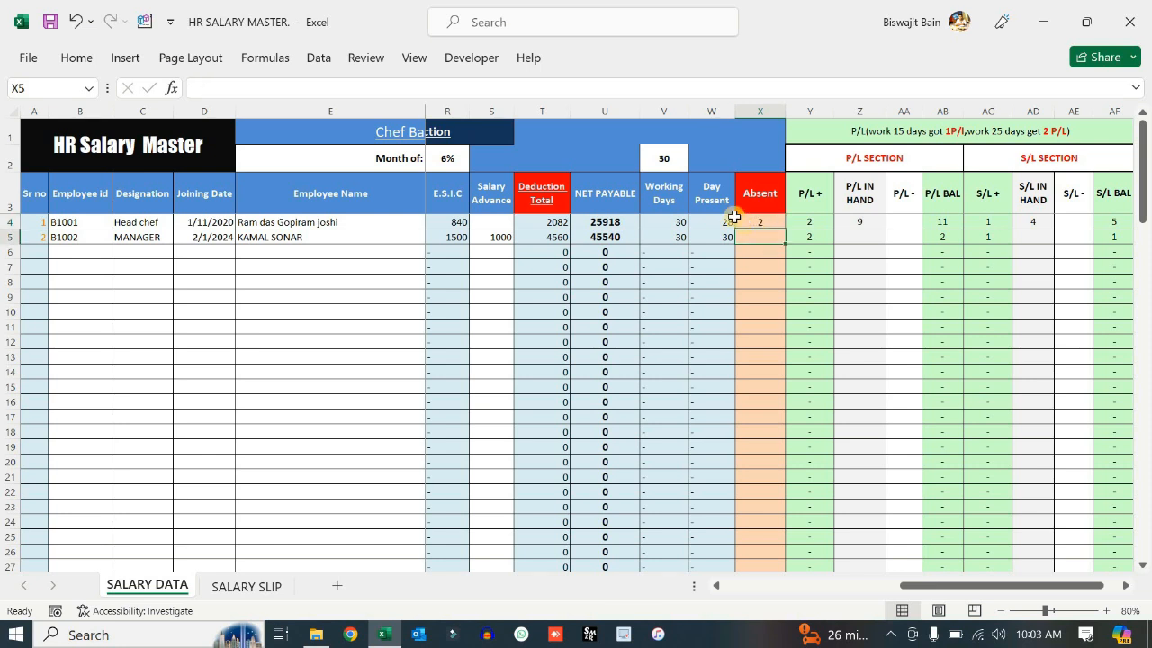
{"action": "left_click", "coordinate": [724, 221]}
{"action": "left_click", "coordinate": [758, 222]}
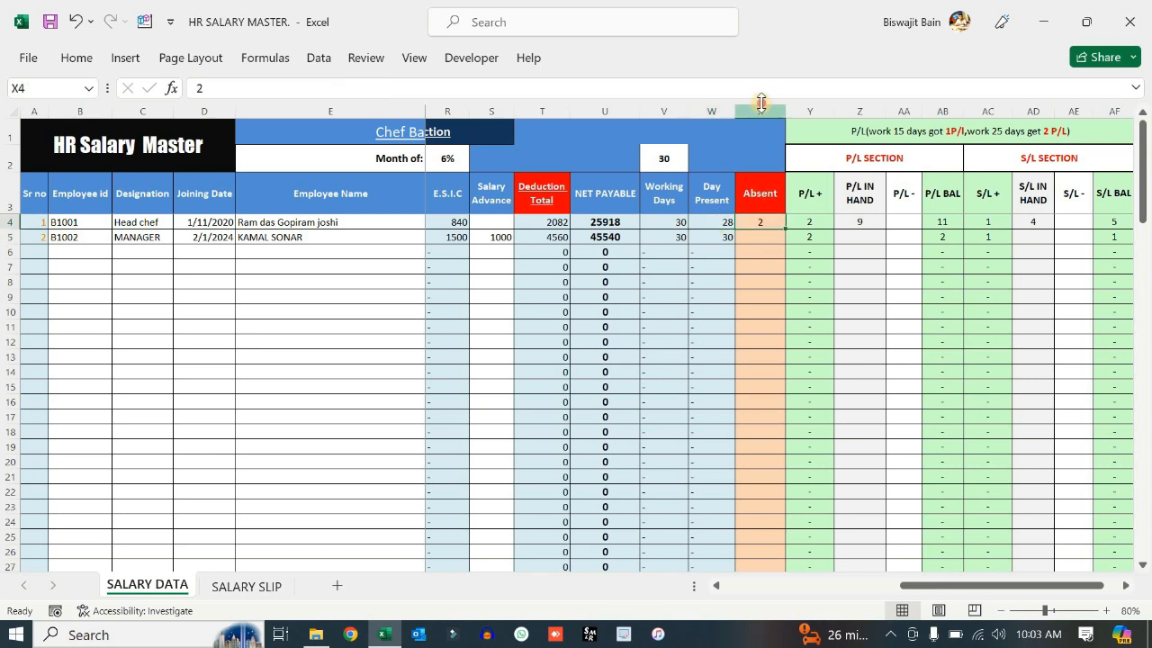
{"action": "left_click", "coordinate": [760, 101]}
{"action": "left_click_drag", "start_coordinate": [757, 225], "coordinate": [781, 491]}
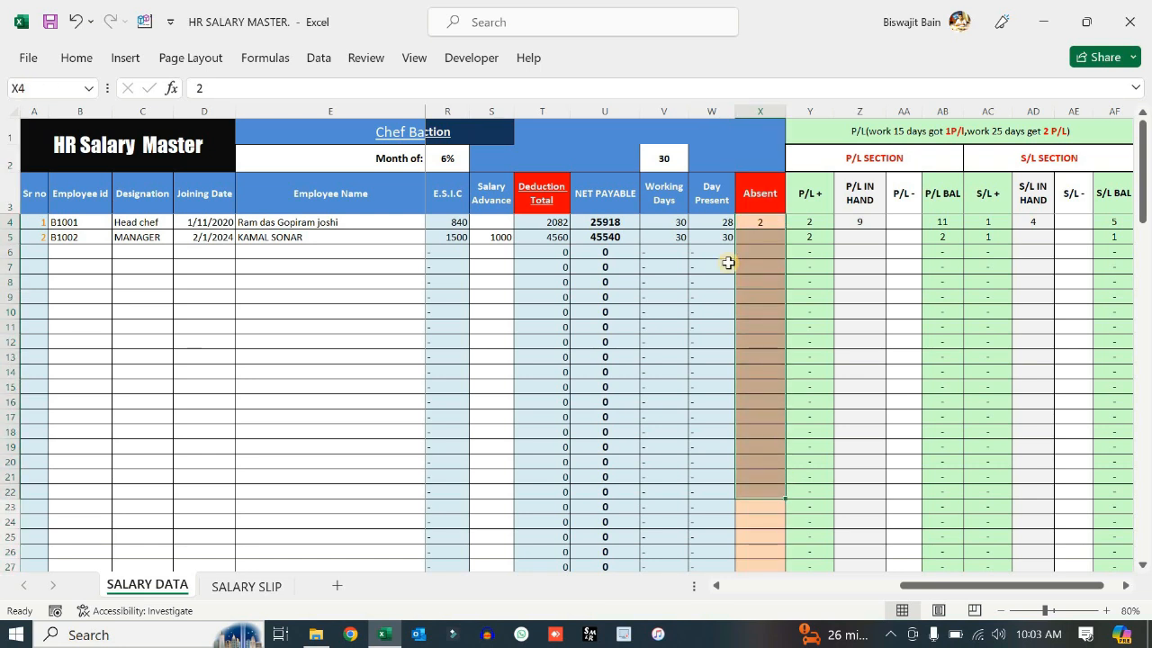
- Enter 1 absent day for the manager in X5 and review the P/L and S/L columns
{"action": "left_click", "coordinate": [768, 240]}
{"action": "type", "text": "1"}
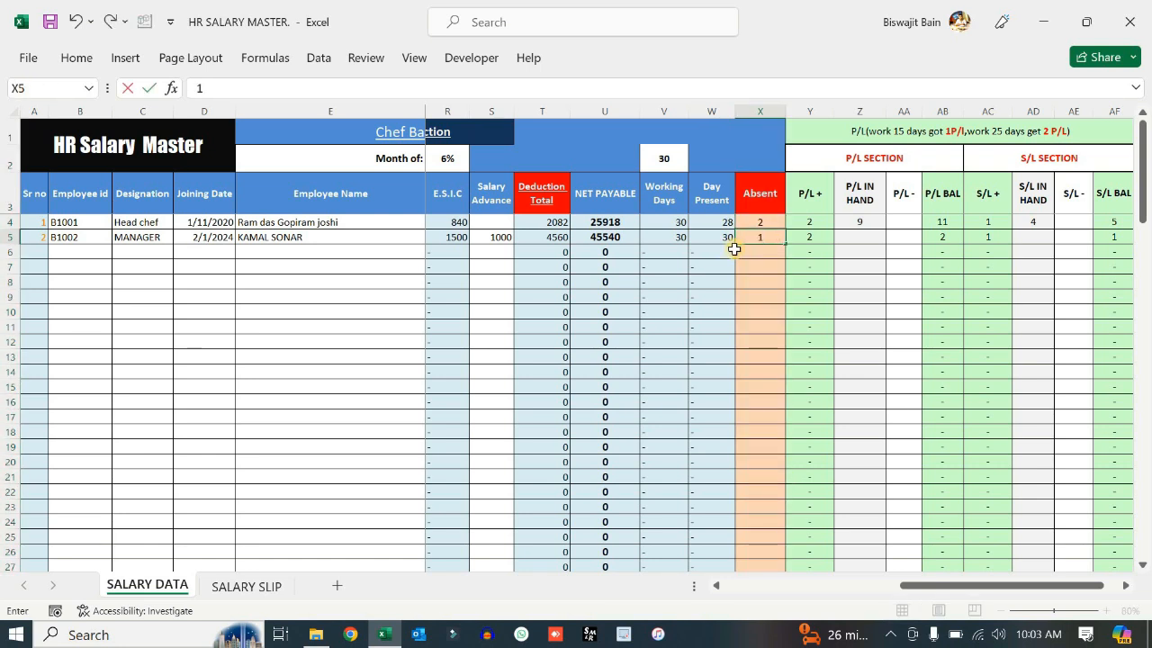
{"action": "left_click", "coordinate": [763, 269]}
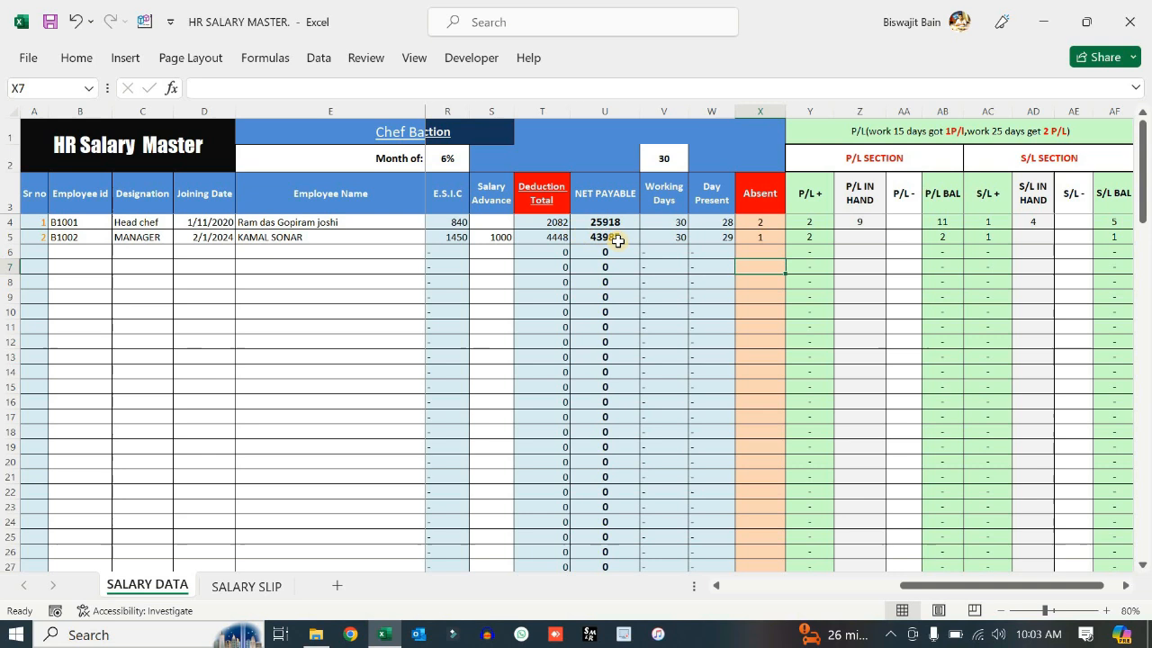
{"action": "left_click_drag", "start_coordinate": [1032, 585], "coordinate": [1048, 585]}
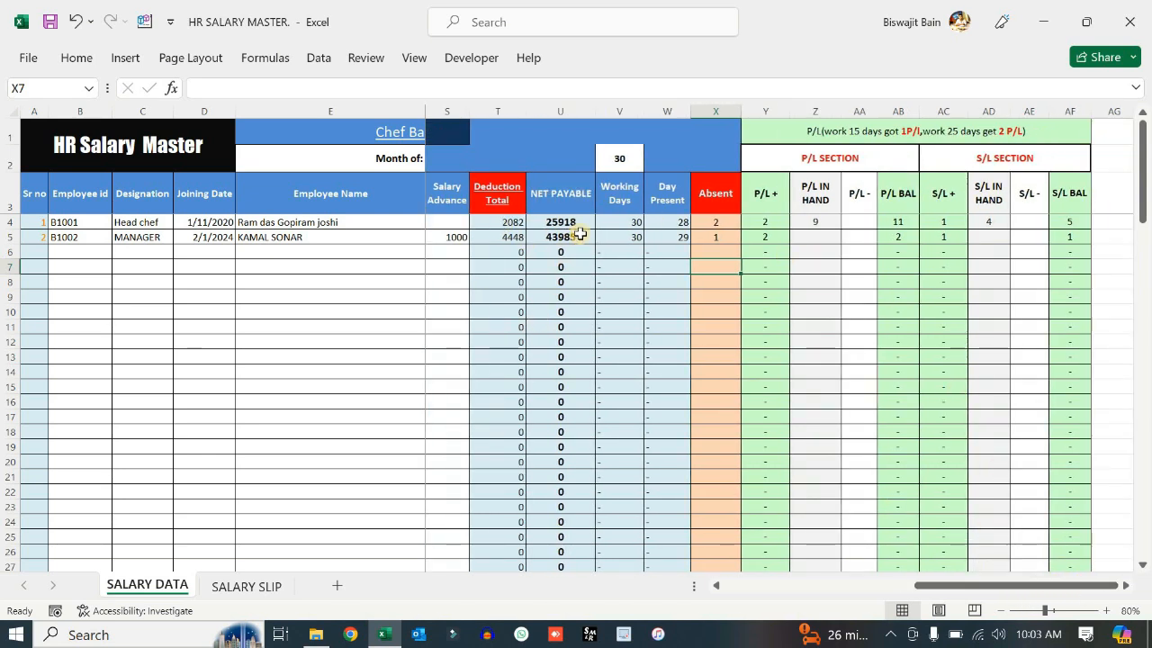
{"action": "left_click_drag", "start_coordinate": [767, 112], "coordinate": [1069, 109]}
{"action": "left_click", "coordinate": [820, 248]}
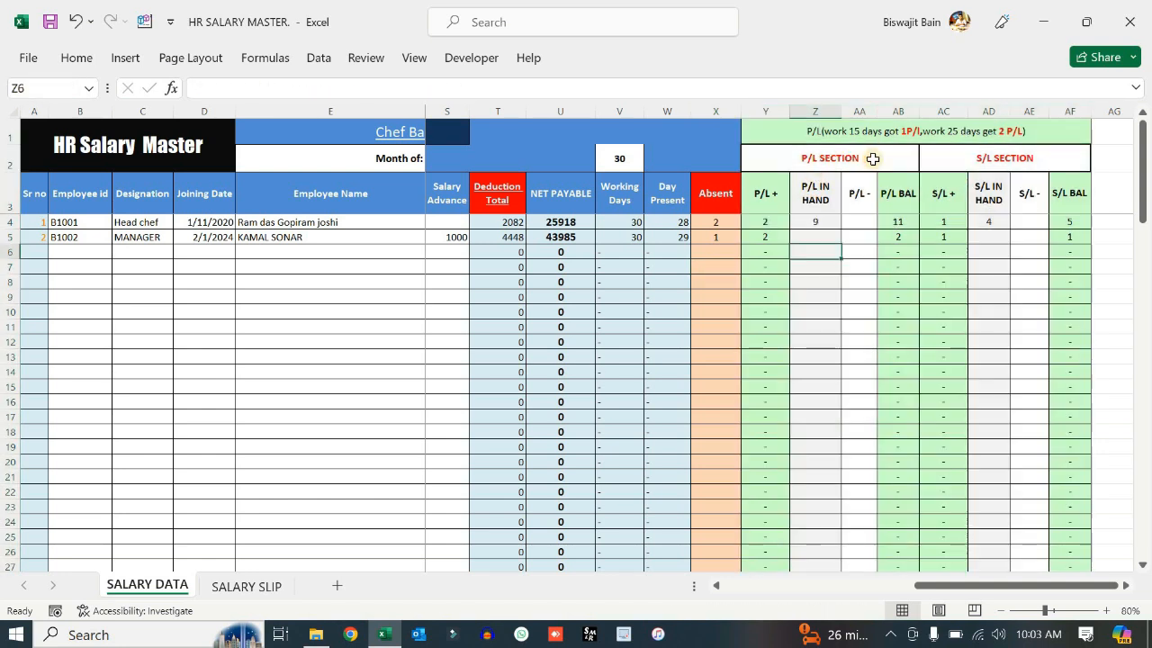
{"action": "left_click_drag", "start_coordinate": [963, 162], "coordinate": [1084, 270]}
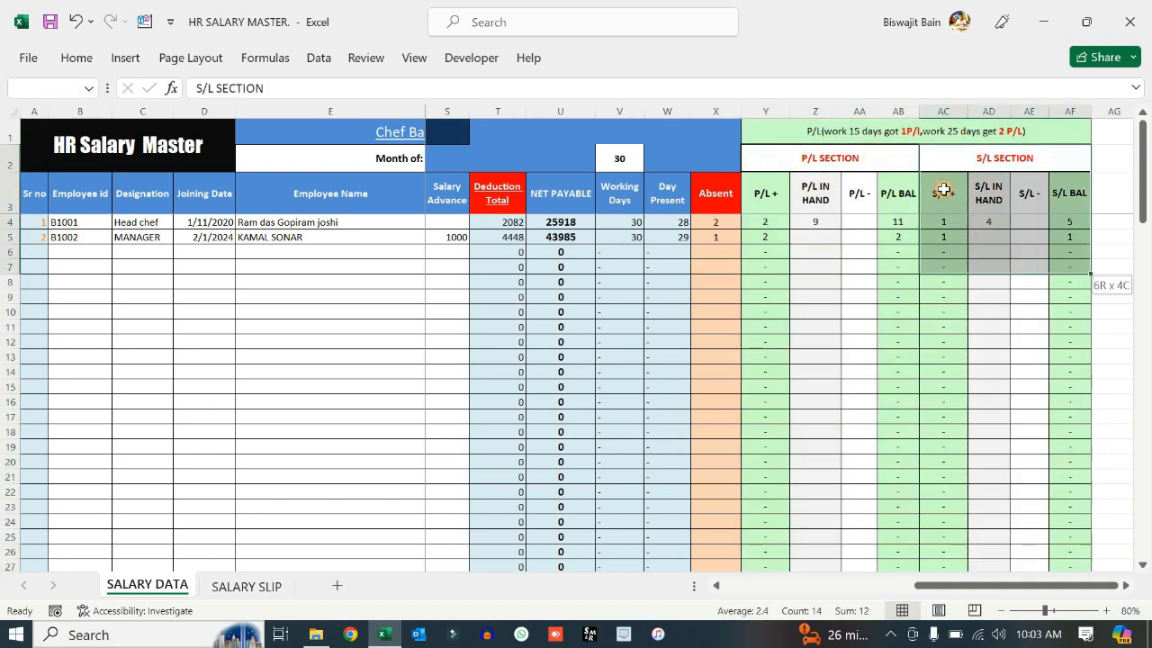
{"action": "left_click", "coordinate": [790, 129]}
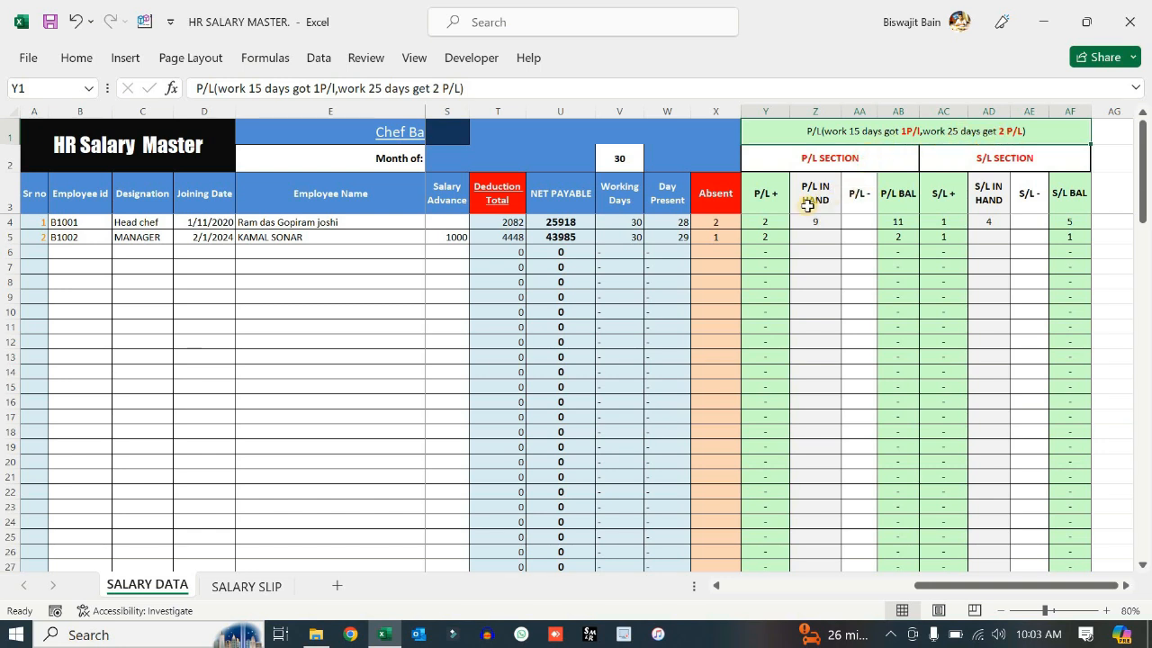
{"action": "left_click_drag", "start_coordinate": [770, 223], "coordinate": [770, 447]}
{"action": "left_click", "coordinate": [813, 325]}
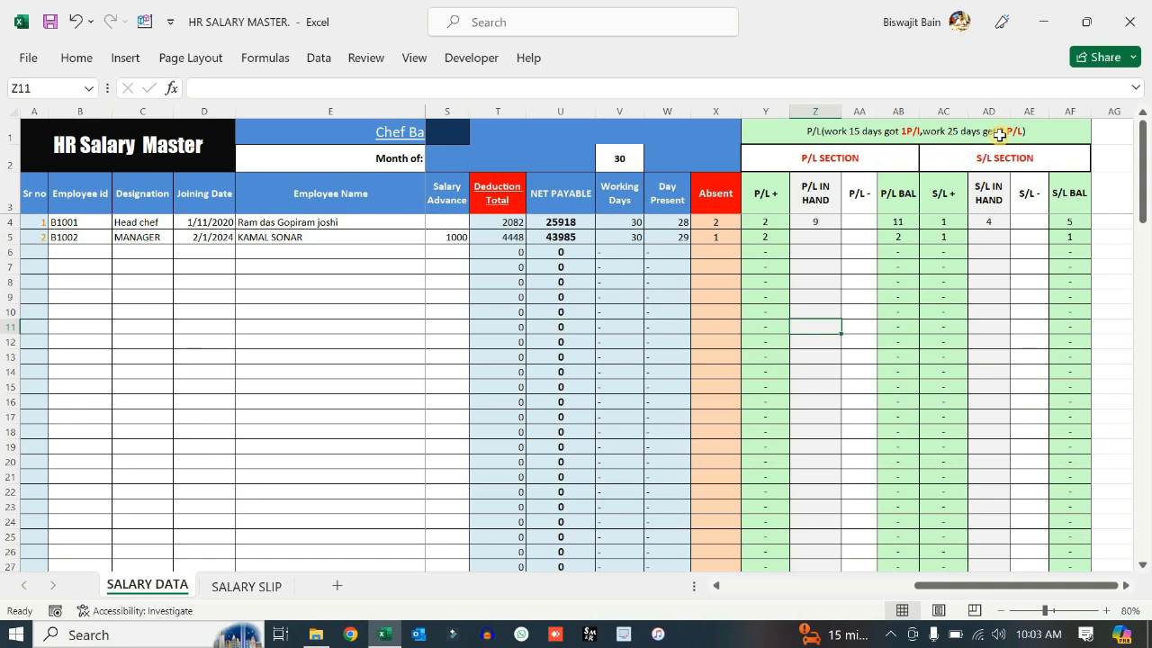
{"action": "left_click", "coordinate": [779, 225]}
{"action": "left_click", "coordinate": [814, 250]}
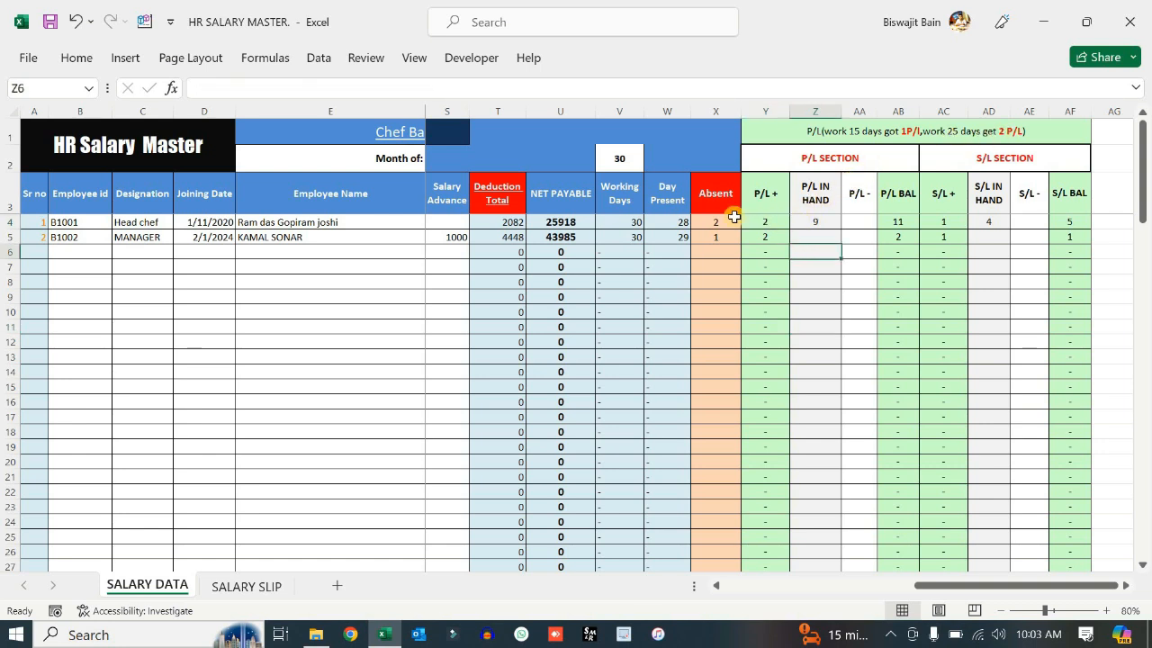
{"action": "left_click", "coordinate": [668, 222]}
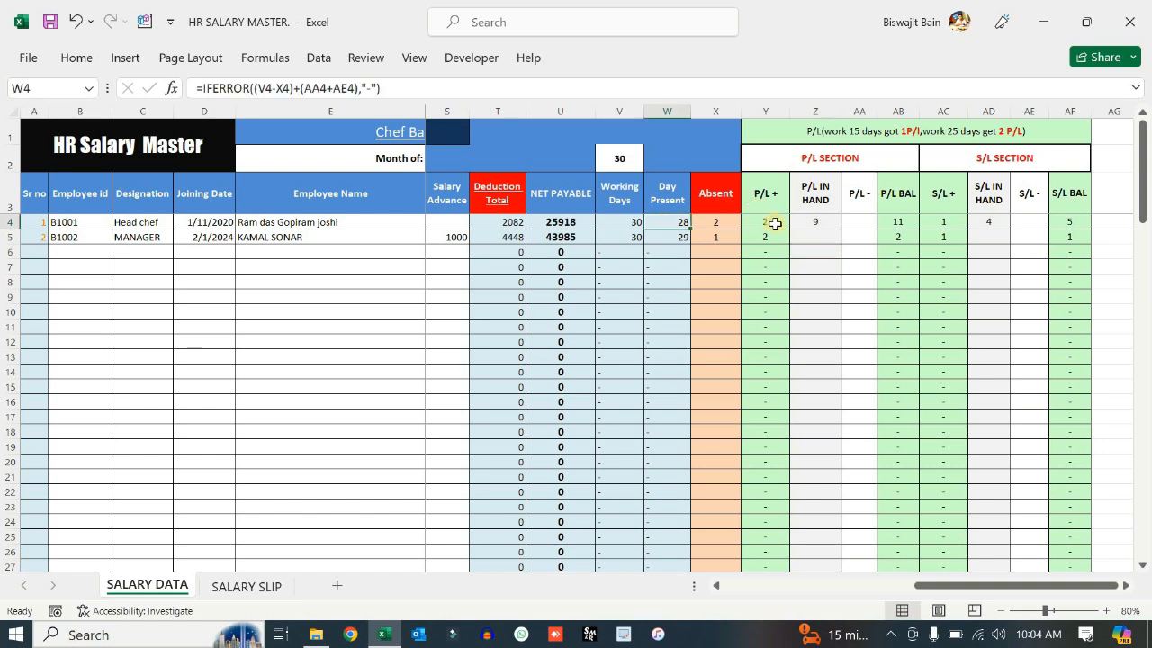
- Change the head chef's absences in X4 from 5 to 6, leaving 24 days present
{"action": "left_click", "coordinate": [722, 224]}
{"action": "type", "text": "5"}
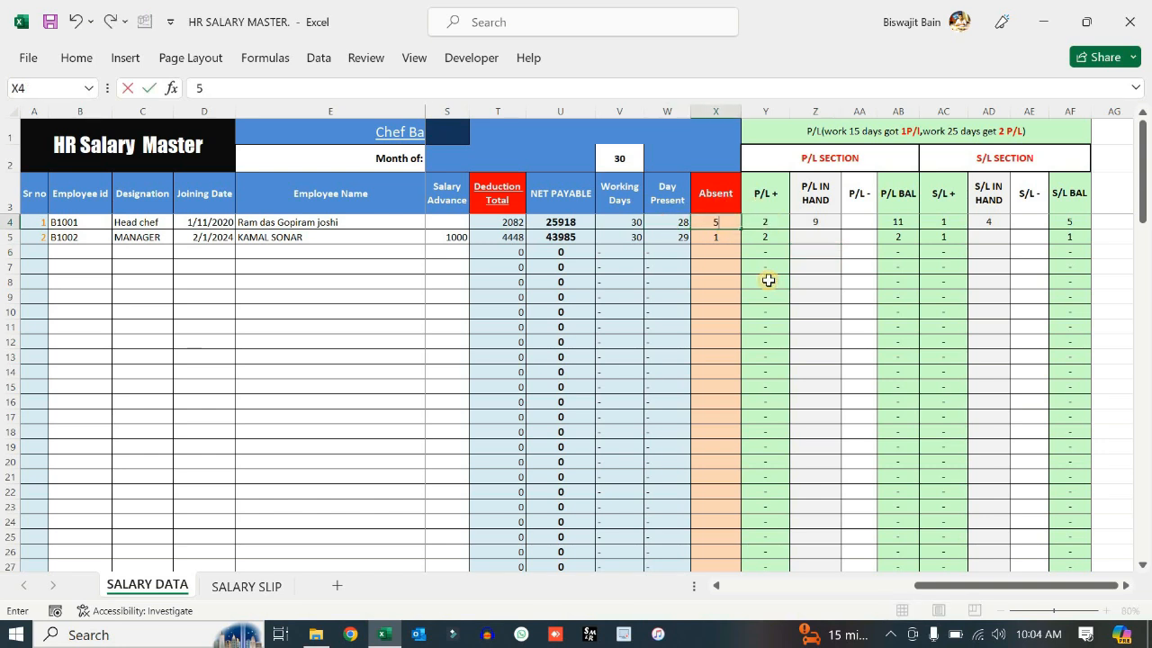
{"action": "key", "text": "Return"}
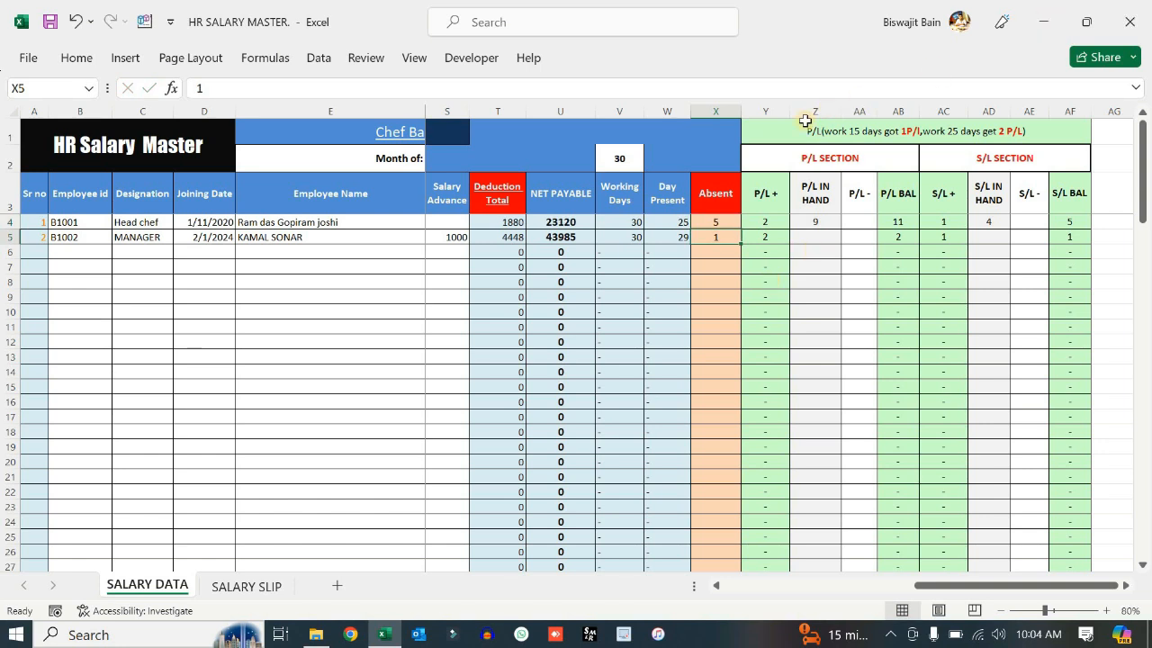
{"action": "left_click", "coordinate": [733, 220]}
{"action": "type", "text": "6"}
{"action": "key", "text": "Return"}
{"action": "left_click", "coordinate": [733, 223]}
{"action": "left_click", "coordinate": [707, 253]}
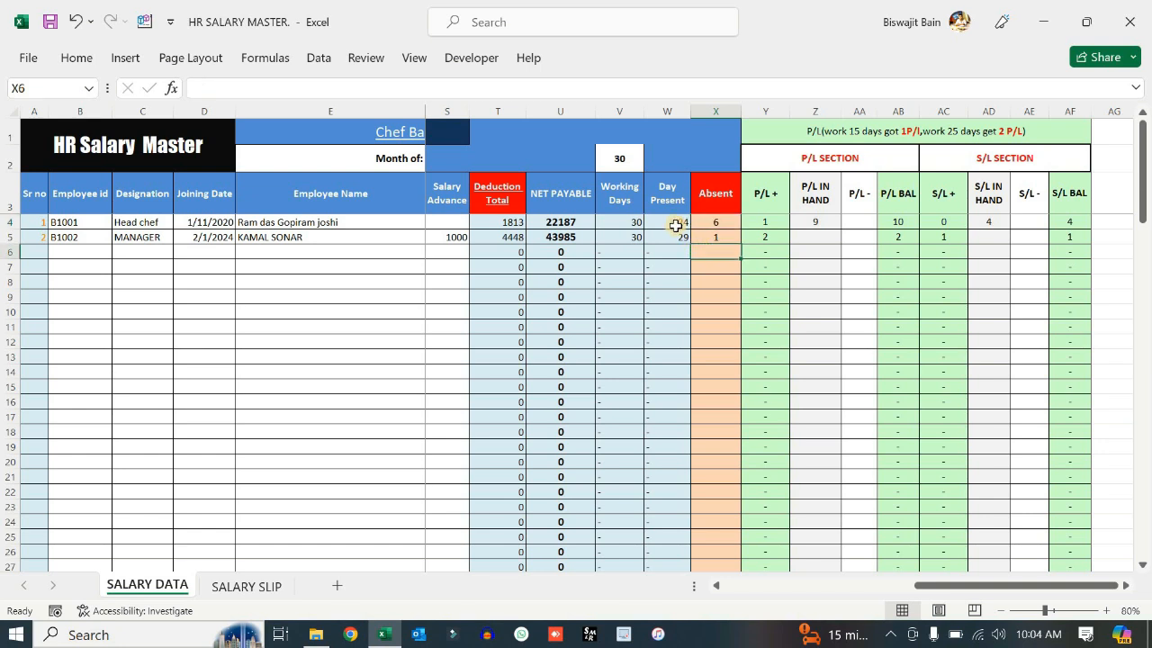
{"action": "left_click", "coordinate": [675, 226]}
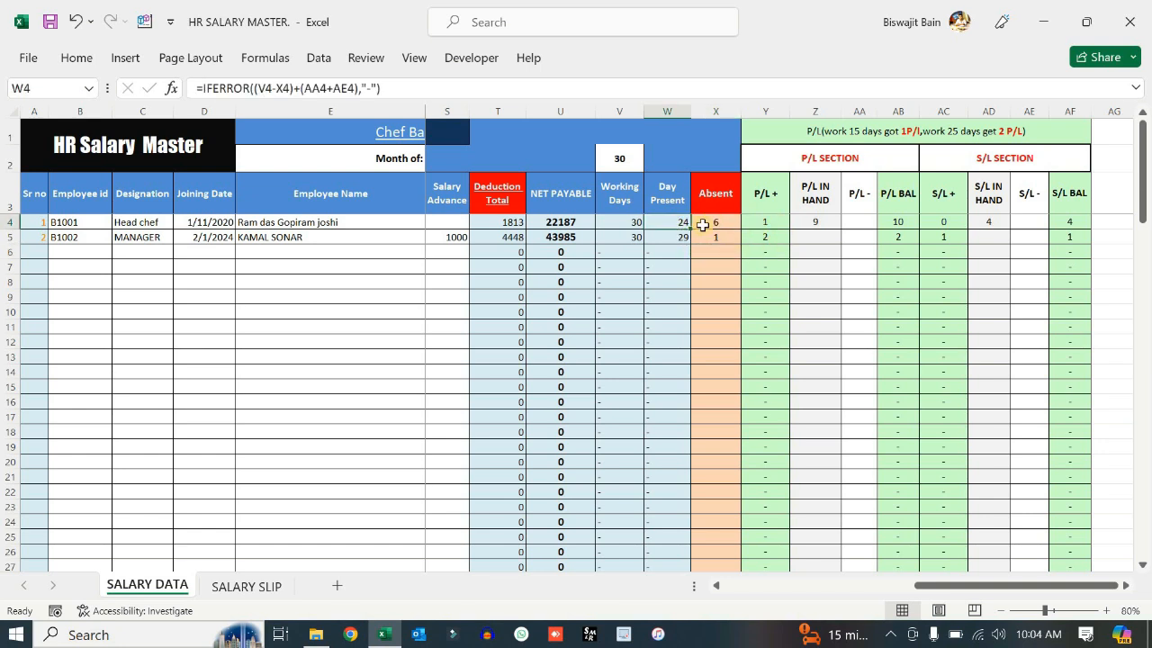
{"action": "left_click", "coordinate": [824, 252]}
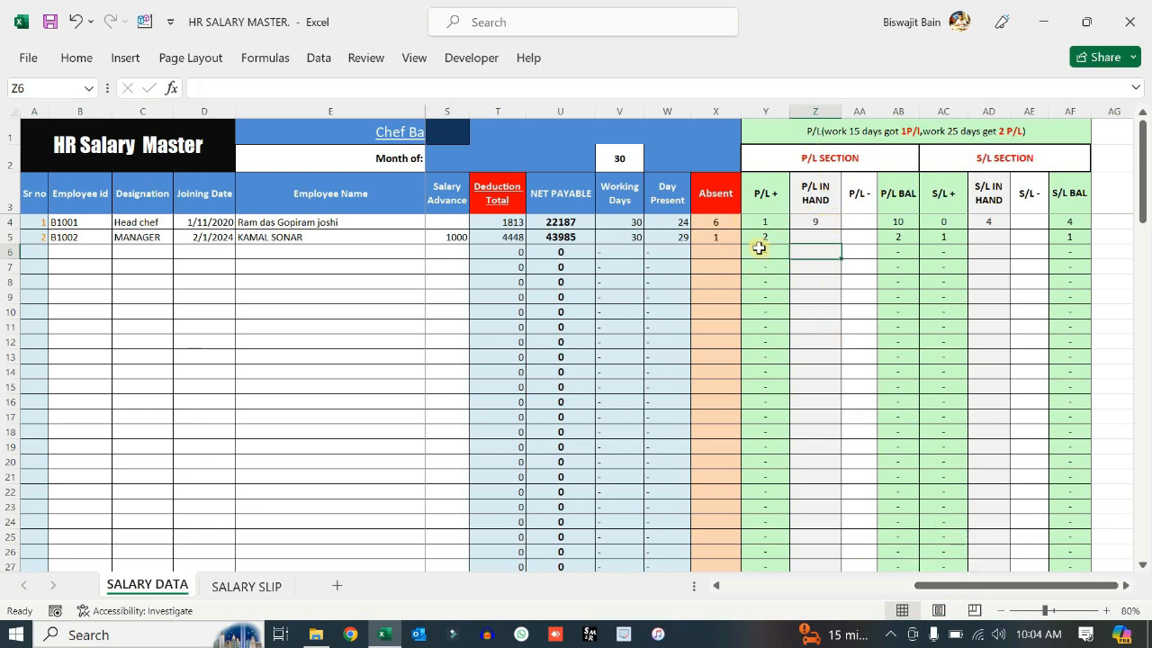
- Enter 5 in Z5 and 2 in AA5 for the manager's paid leaves, giving P/L balance 5
{"action": "left_click", "coordinate": [811, 221]}
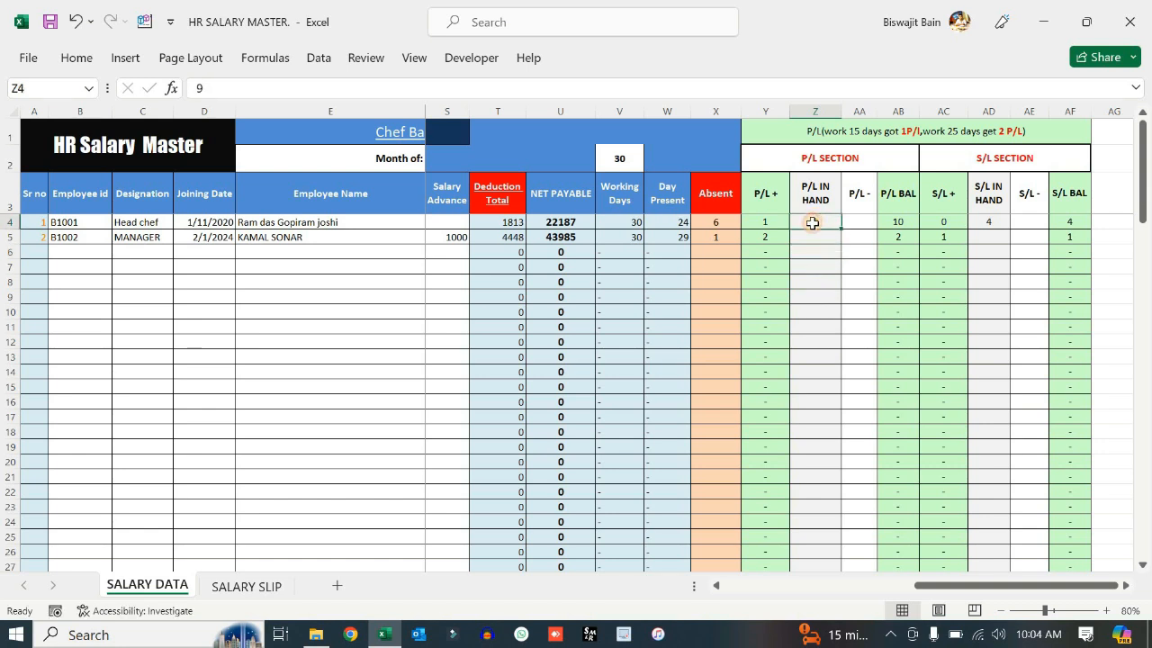
{"action": "left_click", "coordinate": [814, 239]}
{"action": "type", "text": "5"}
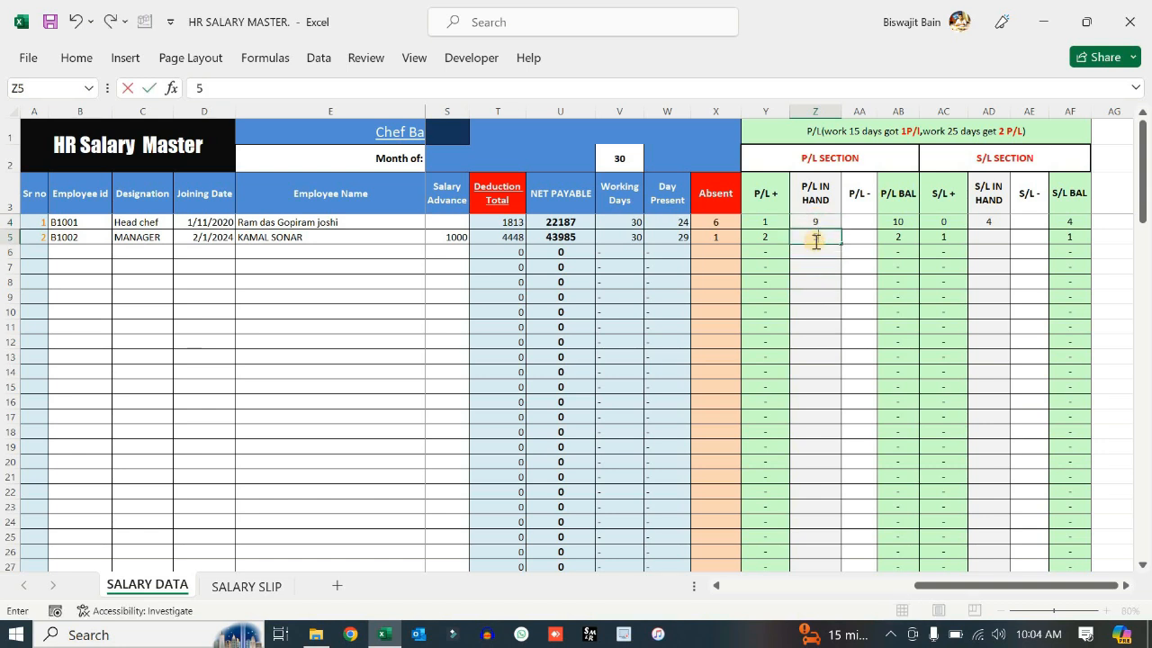
{"action": "left_click", "coordinate": [811, 264]}
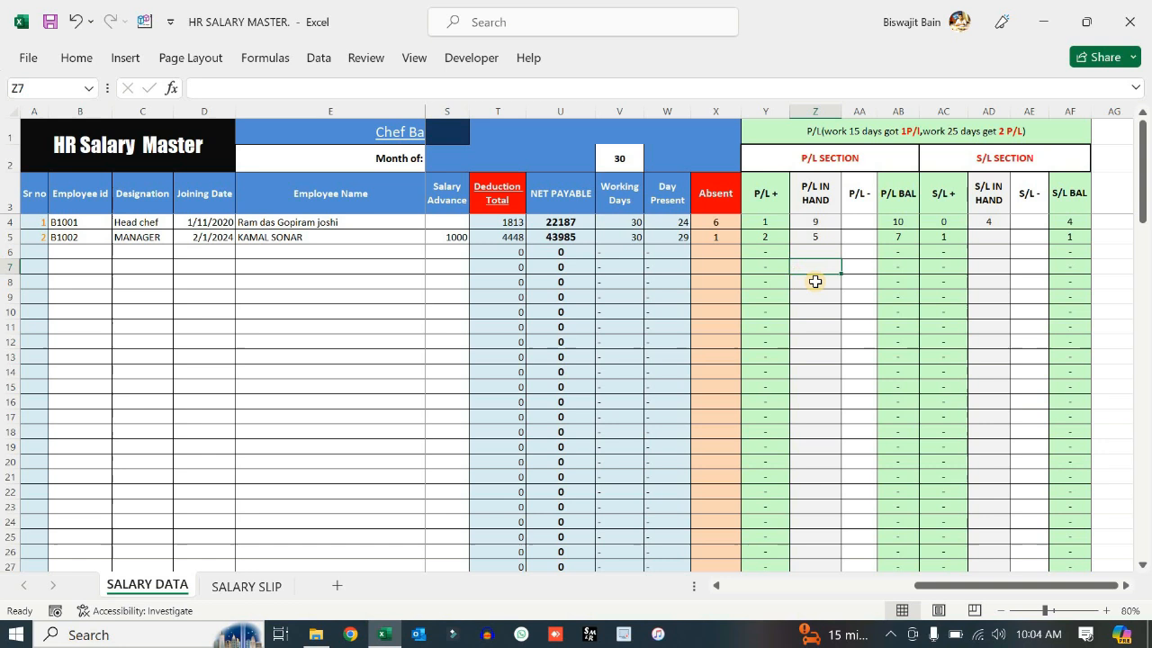
{"action": "left_click_drag", "start_coordinate": [900, 222], "coordinate": [903, 252]}
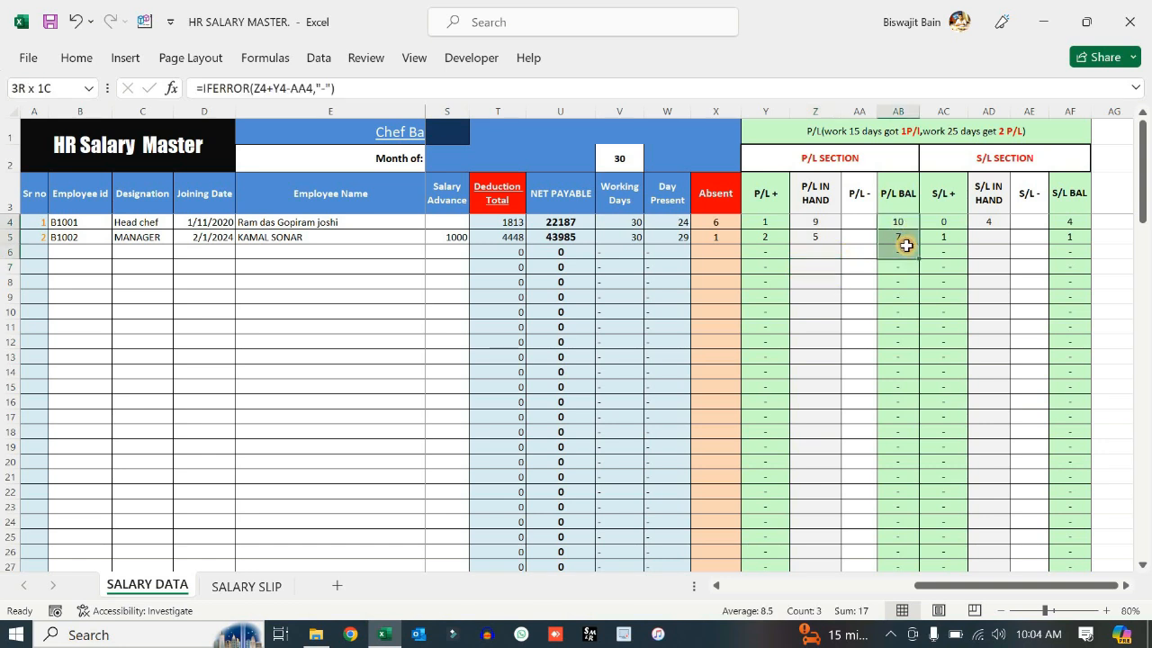
{"action": "left_click", "coordinate": [858, 237]}
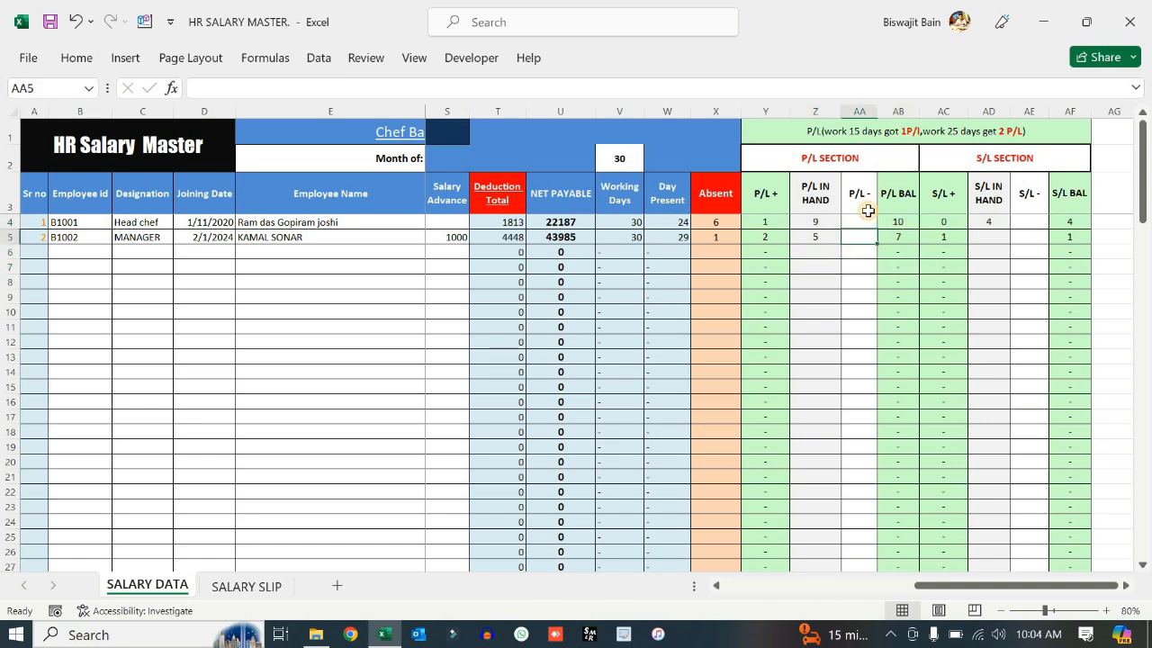
{"action": "type", "text": "2"}
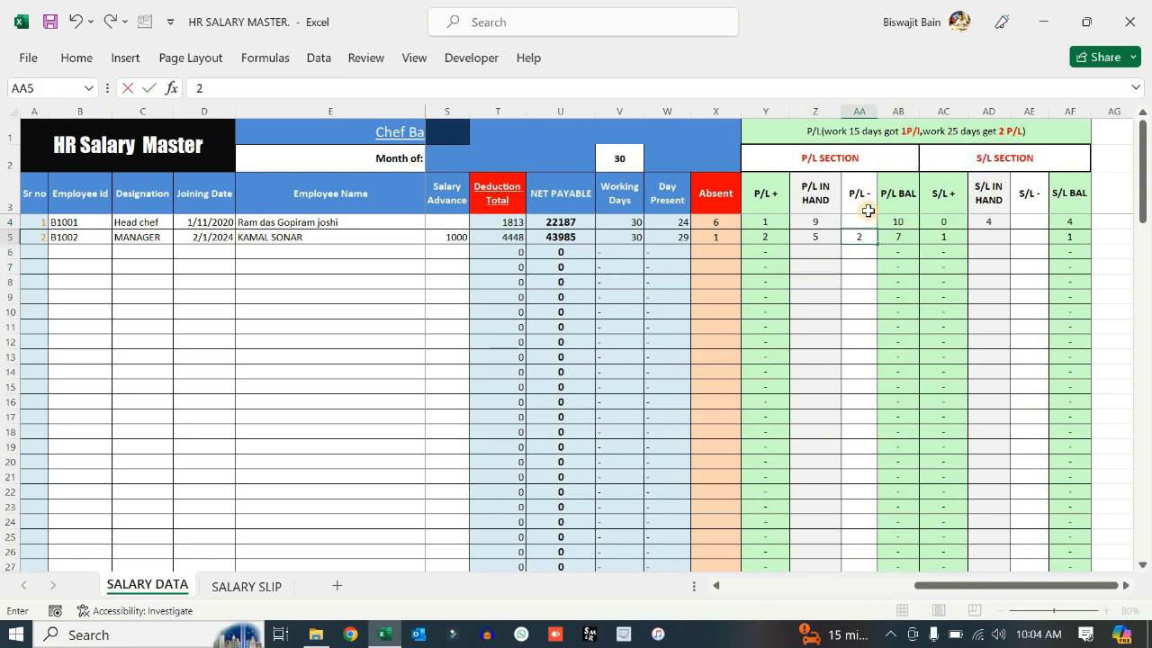
{"action": "left_click", "coordinate": [856, 267]}
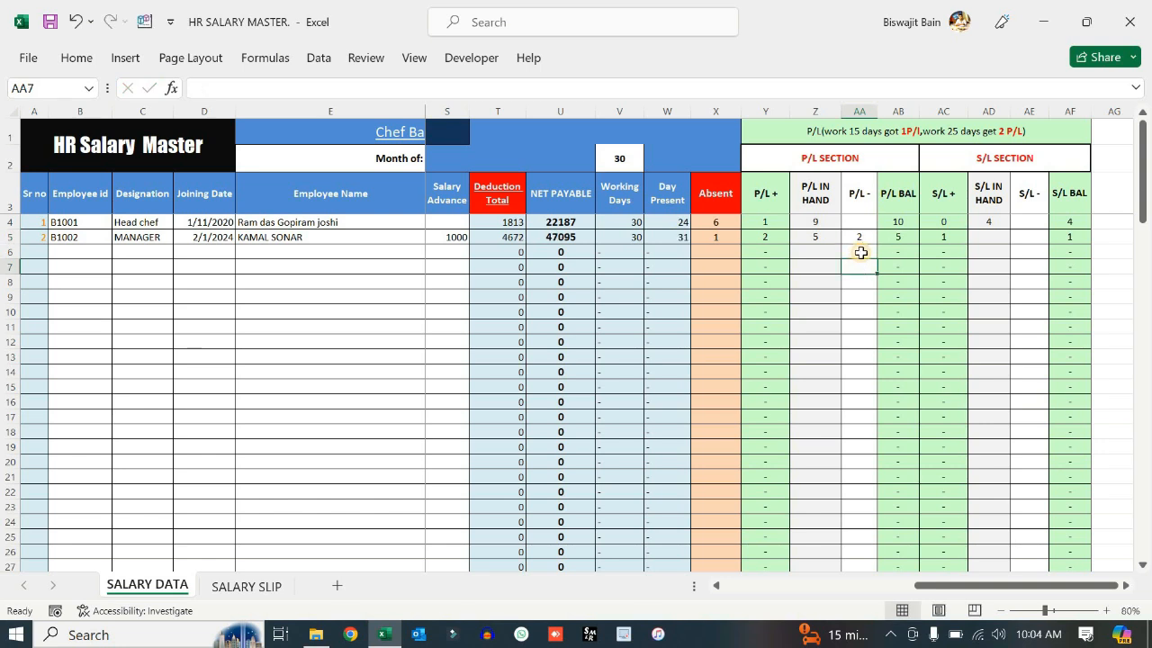
- Enter 2 in AD5 and 0 in AE5 for the manager's sick leaves, giving S/L balance 3
{"action": "left_click_drag", "start_coordinate": [990, 162], "coordinate": [1040, 303]}
{"action": "left_click", "coordinate": [991, 255]}
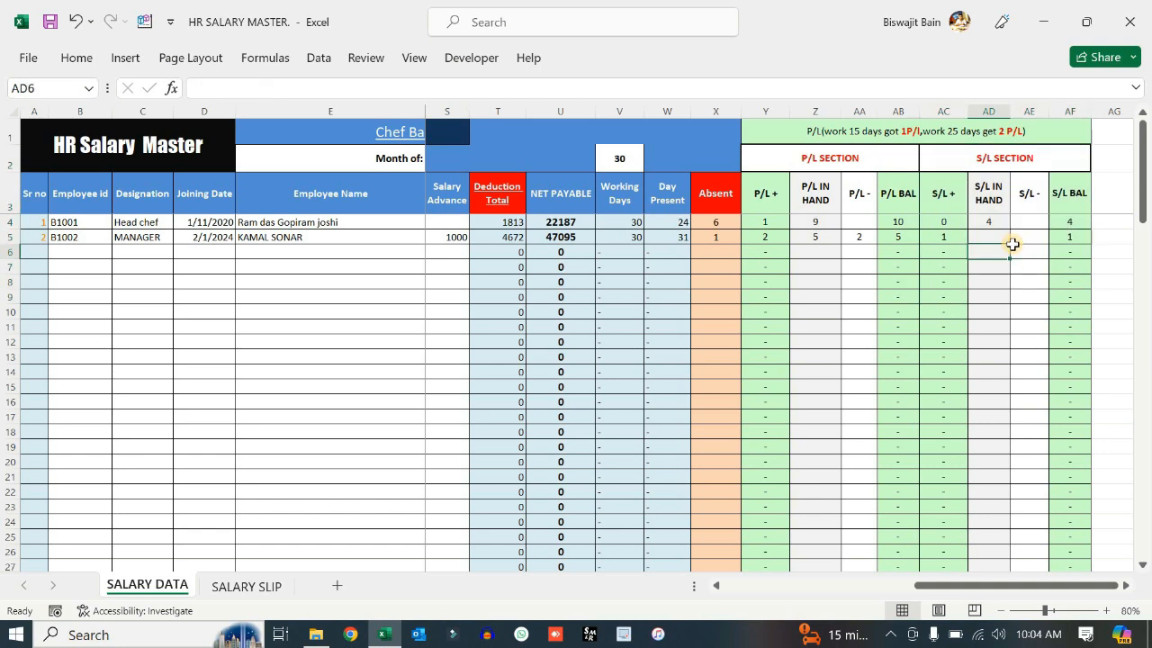
{"action": "left_click", "coordinate": [1000, 233]}
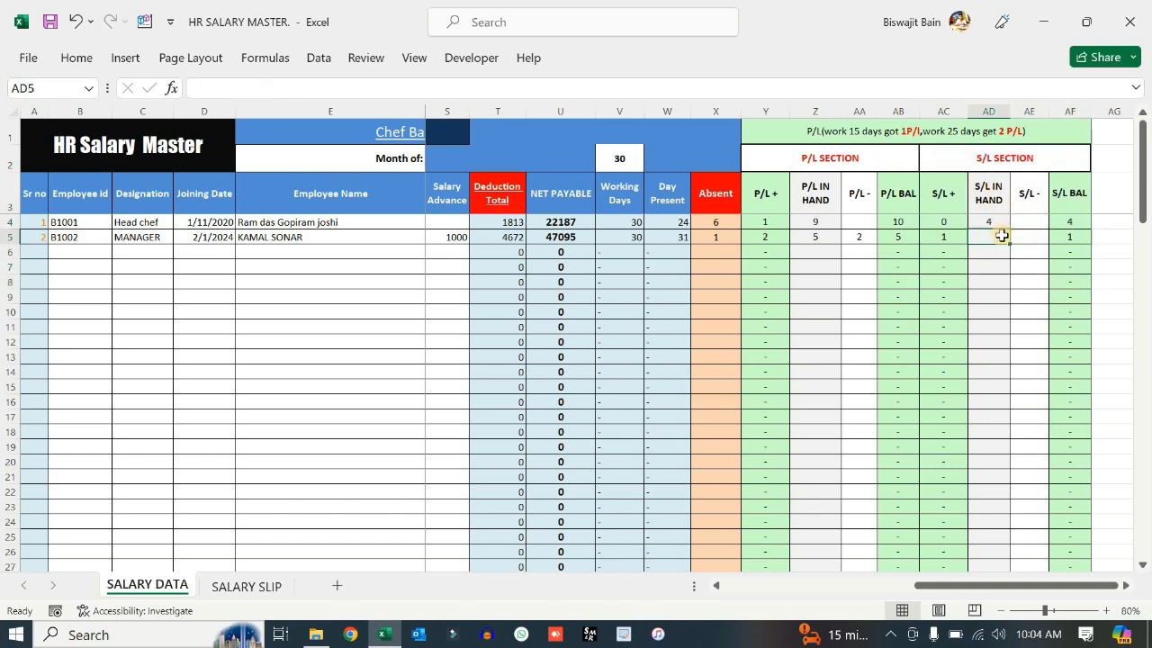
{"action": "type", "text": "2"}
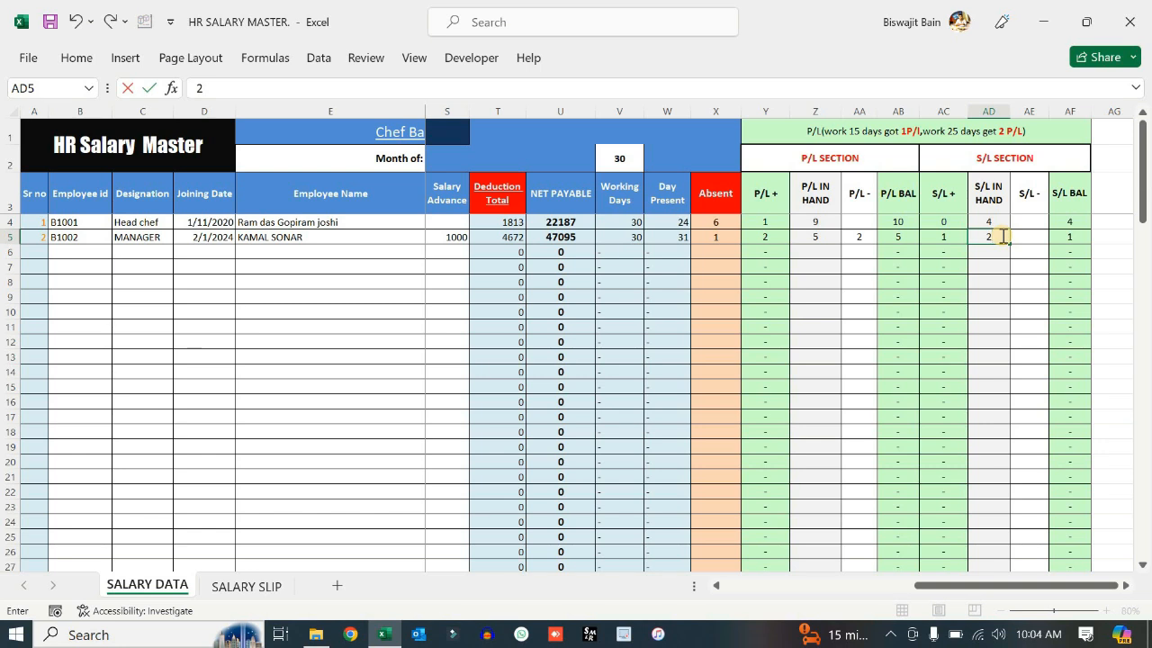
{"action": "left_click", "coordinate": [1036, 235]}
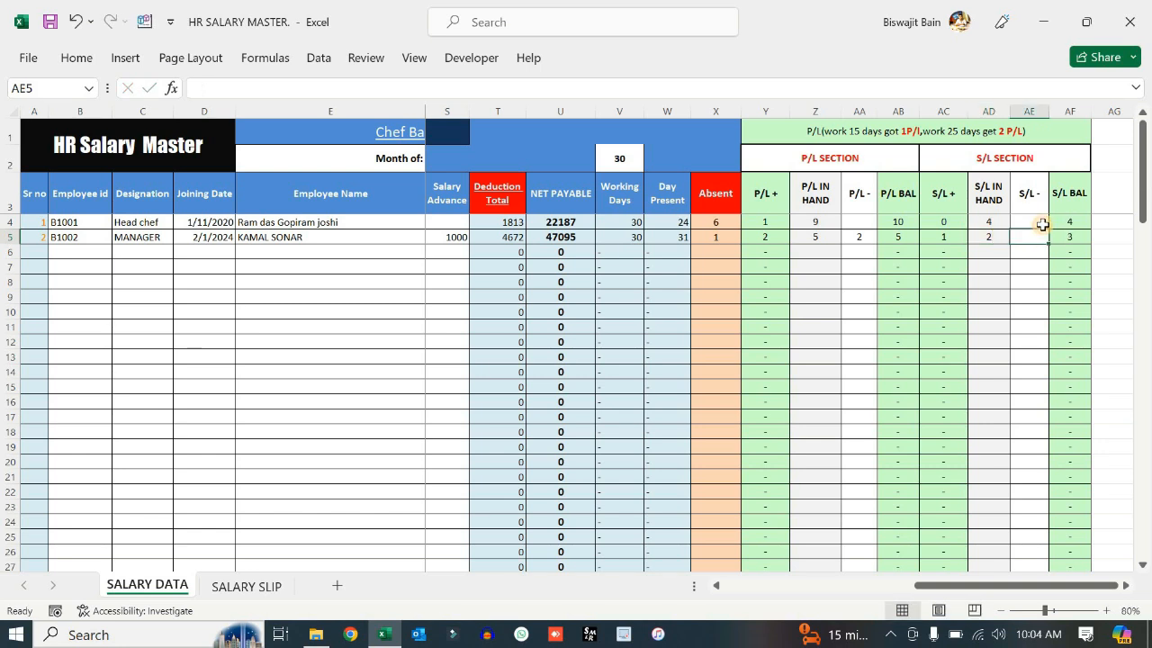
{"action": "type", "text": "0"}
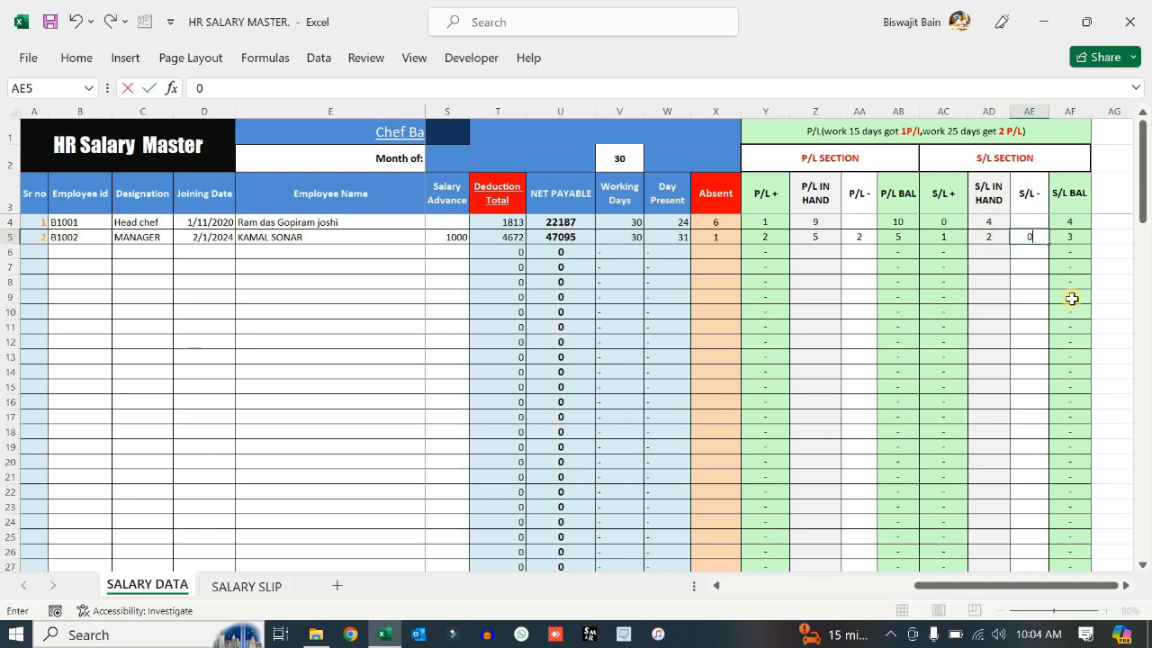
{"action": "left_click", "coordinate": [1031, 322]}
{"action": "key", "text": "ctrl+space"}
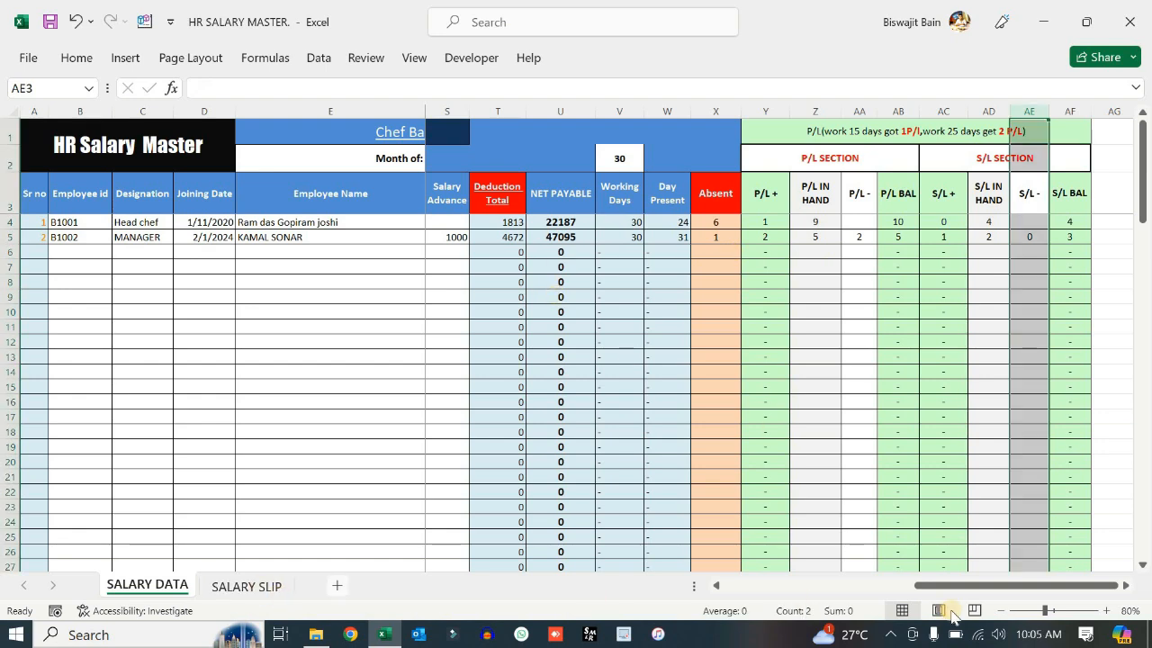
- Pick the manager's employee id in C8 of the SALARY SLIP so the VLOOKUP fields fill in
{"action": "left_click_drag", "start_coordinate": [1016, 586], "coordinate": [826, 586]}
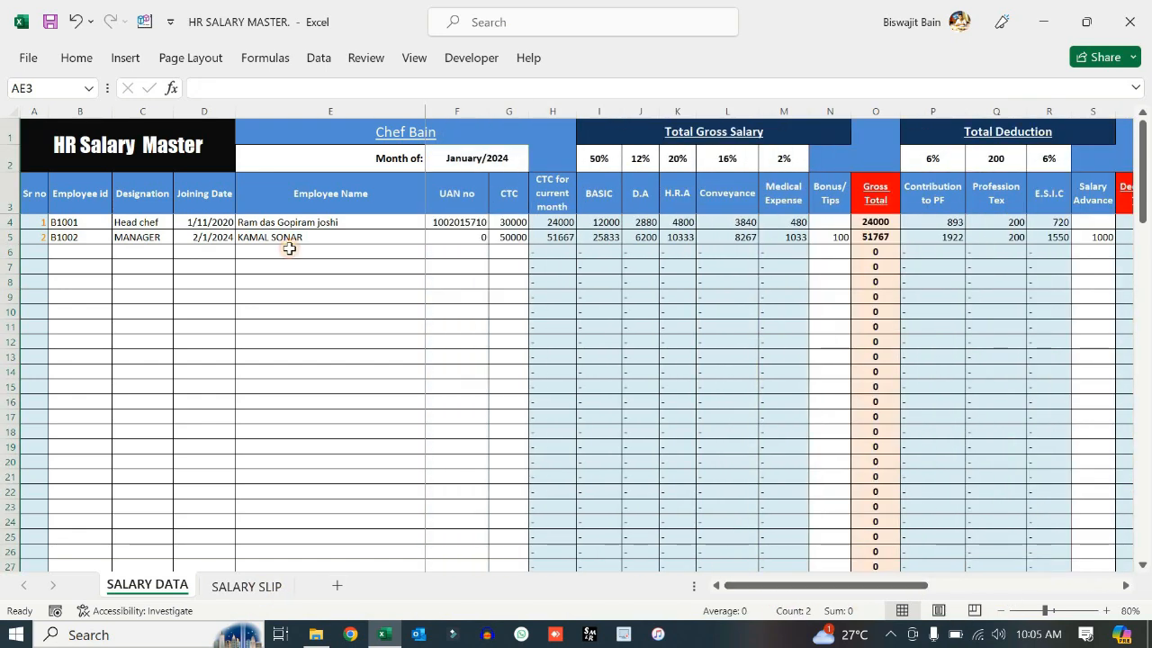
{"action": "left_click", "coordinate": [251, 588]}
{"action": "left_click", "coordinate": [224, 285]}
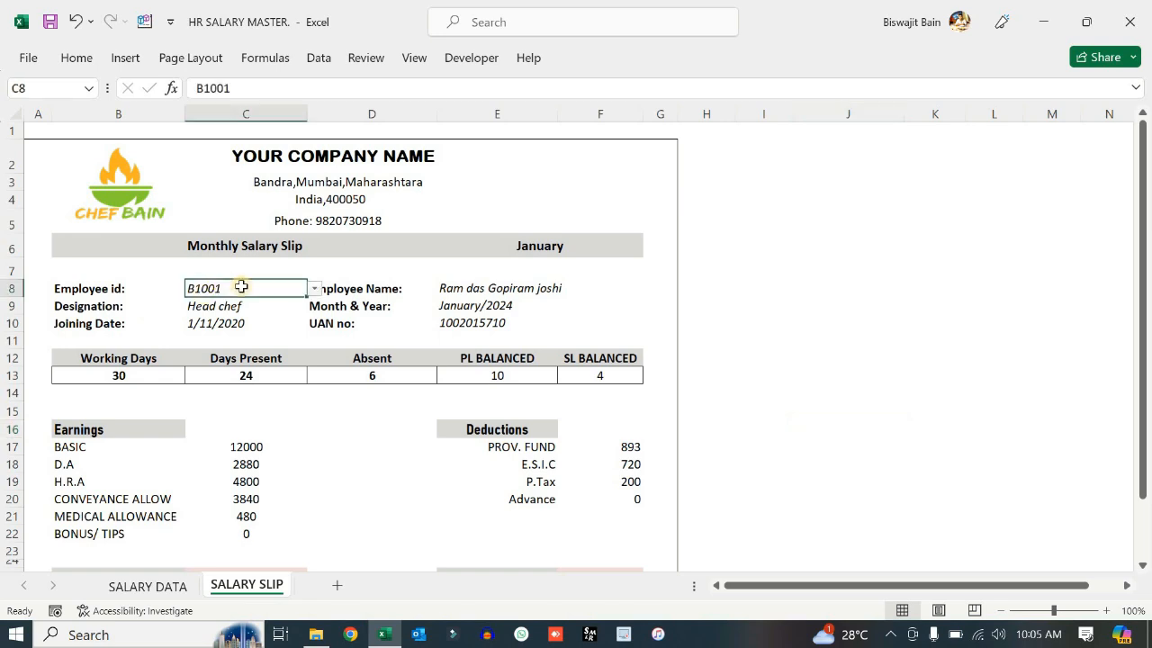
{"action": "left_click", "coordinate": [314, 289]}
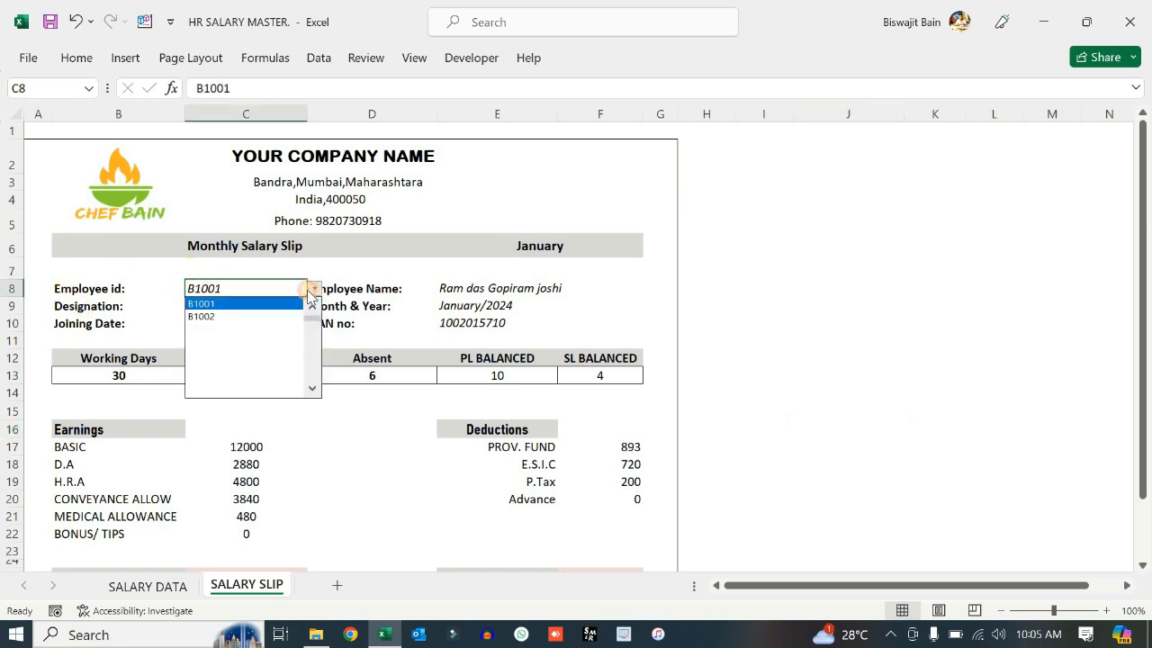
{"action": "left_click", "coordinate": [218, 317]}
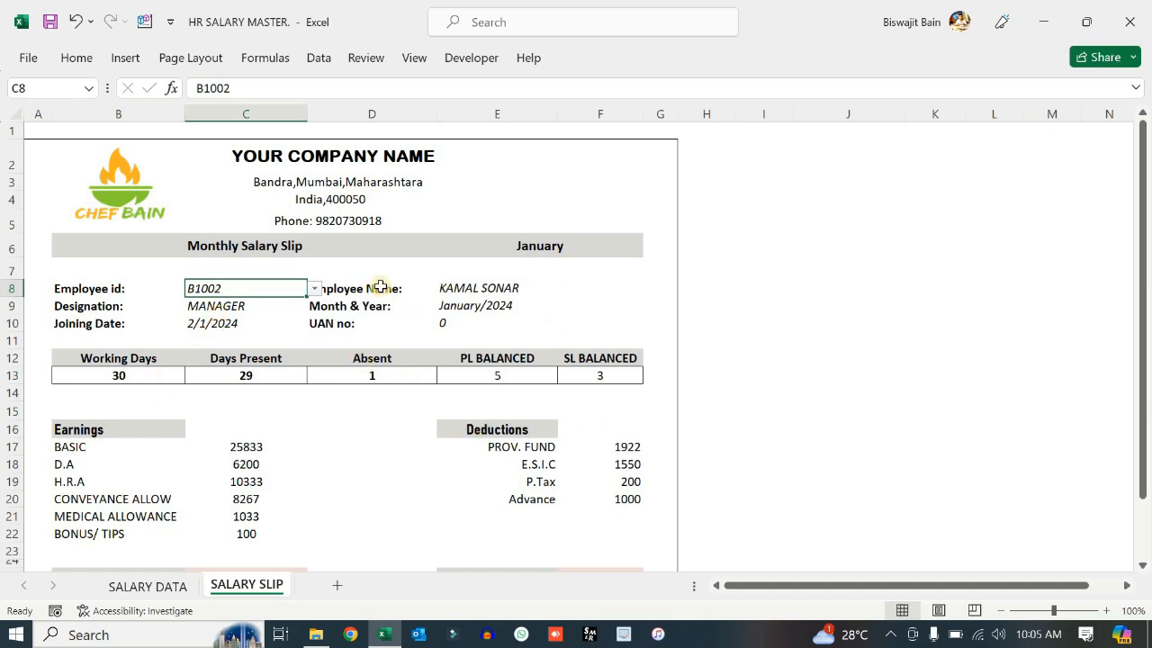
{"action": "left_click", "coordinate": [480, 288]}
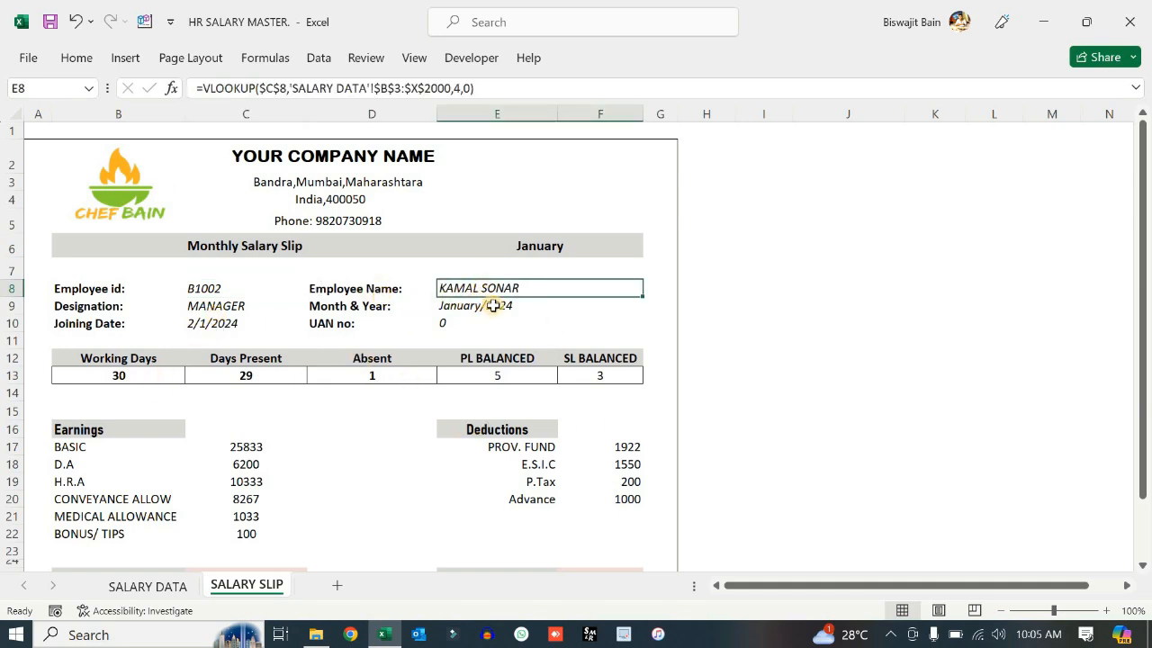
{"action": "left_click", "coordinate": [493, 306]}
{"action": "left_click", "coordinate": [443, 325]}
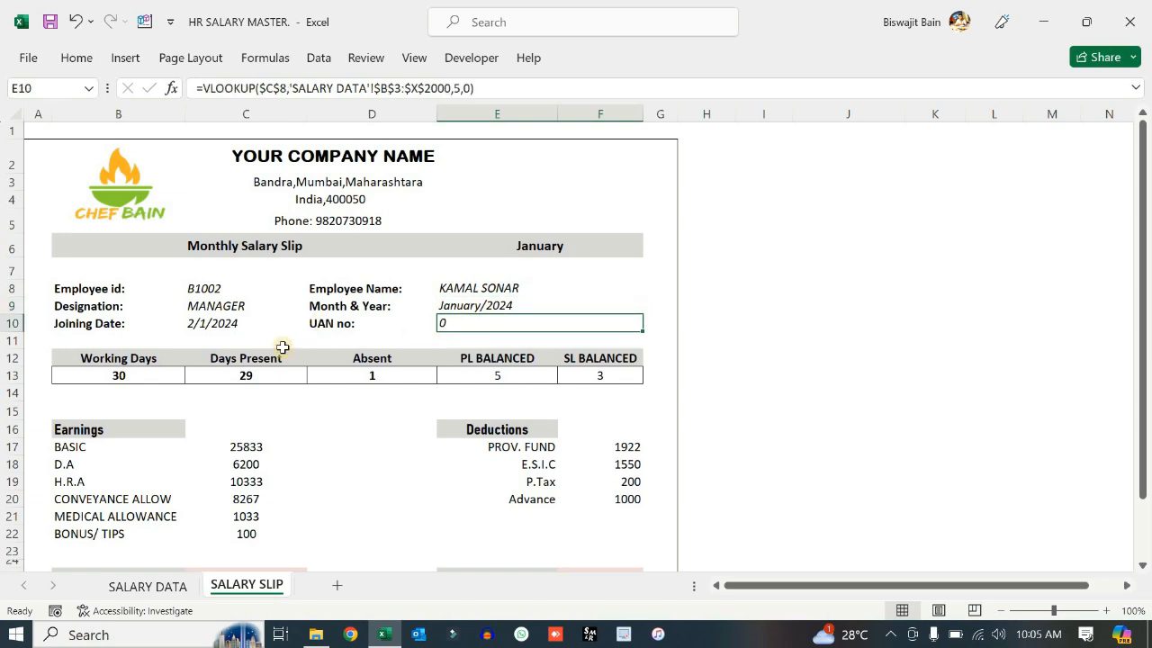
{"action": "left_click", "coordinate": [160, 378]}
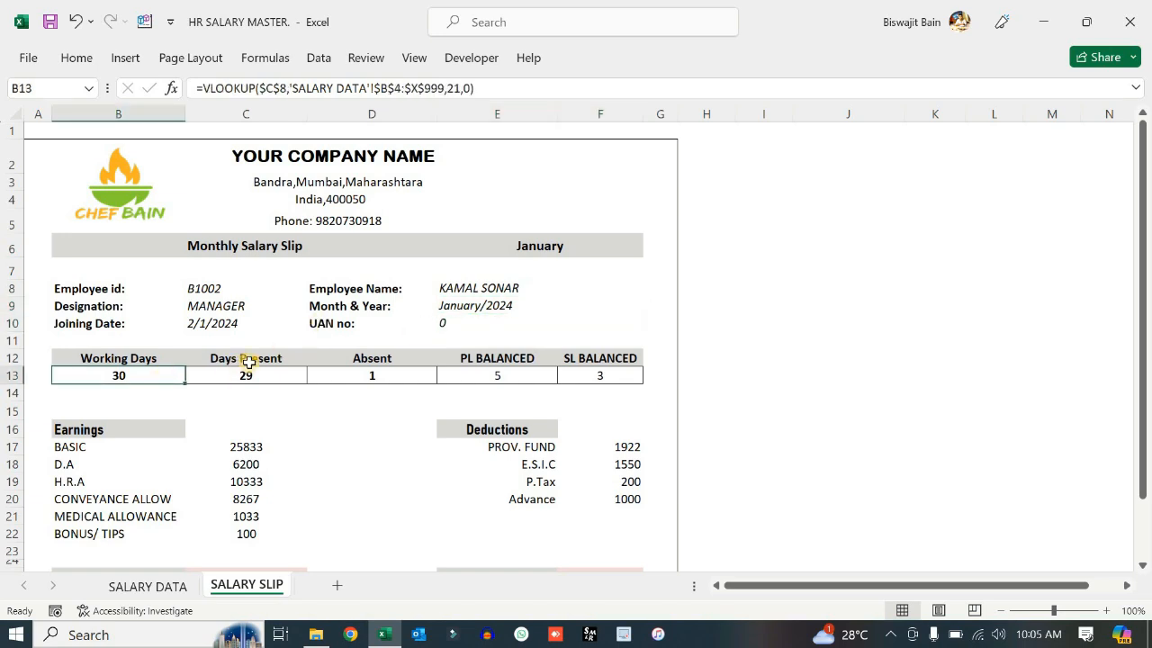
{"action": "left_click", "coordinate": [297, 377]}
{"action": "left_click", "coordinate": [411, 376]}
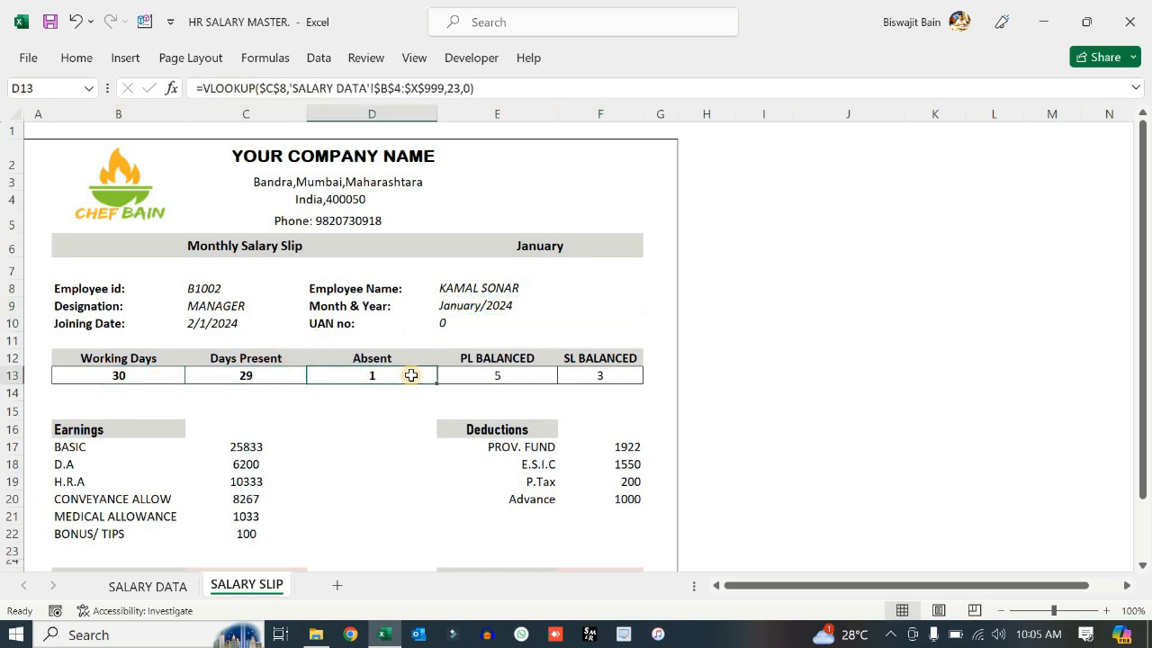
{"action": "left_click", "coordinate": [520, 377]}
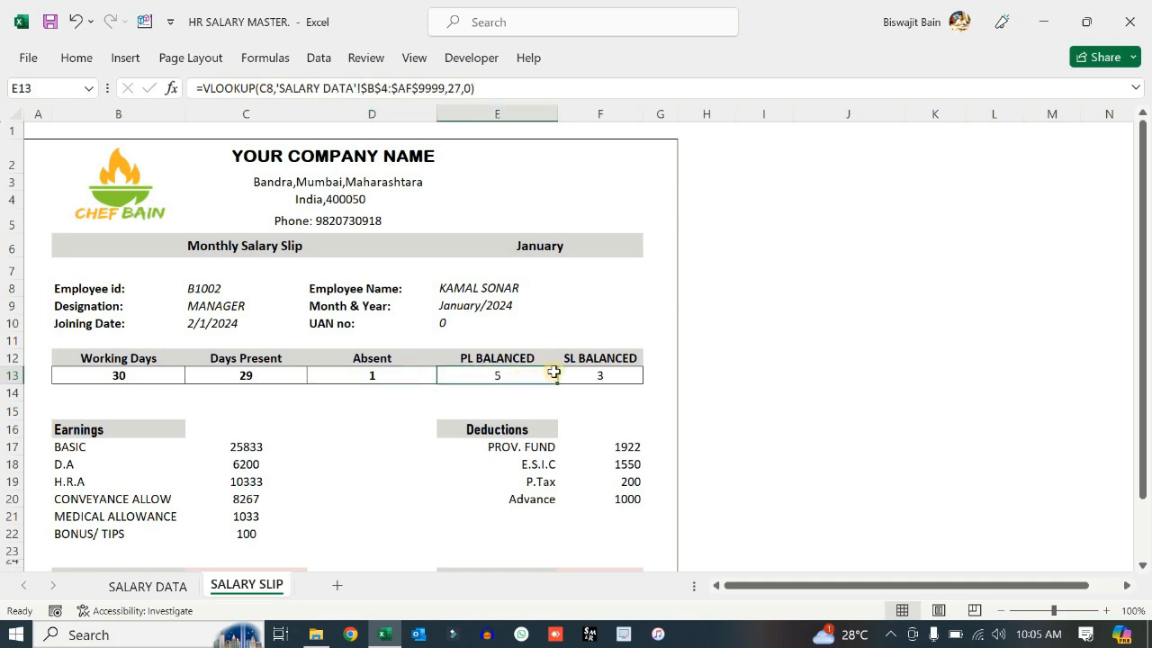
{"action": "left_click", "coordinate": [627, 378]}
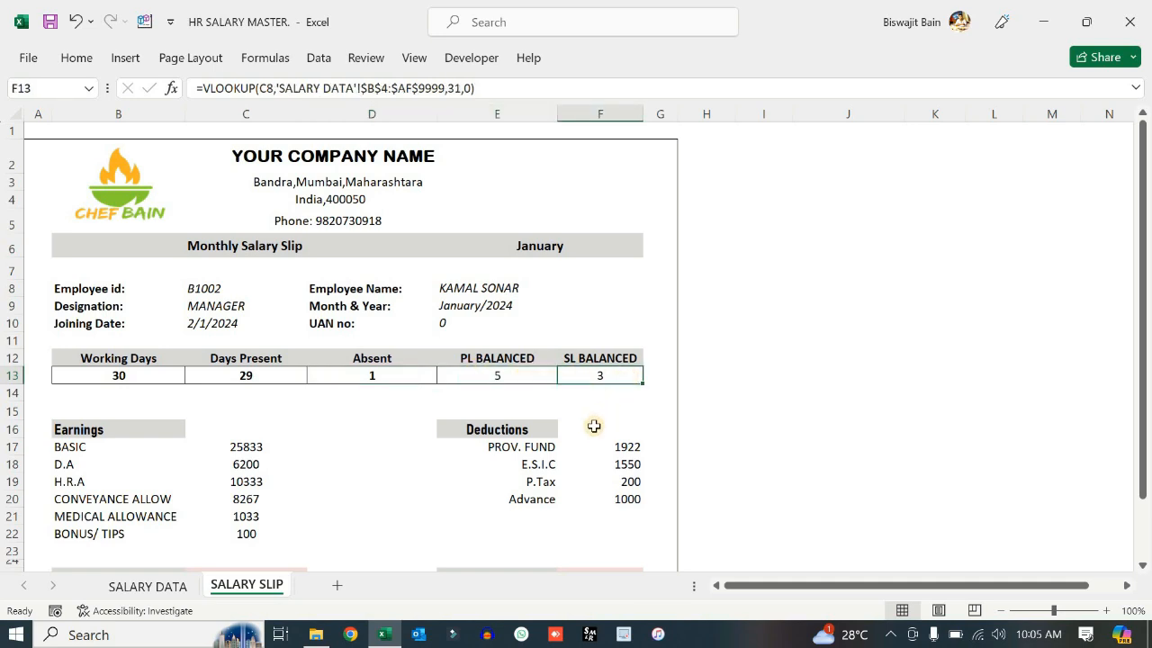
{"action": "scroll", "coordinate": [590, 427], "scroll_direction": "down", "scroll_amount": 3}
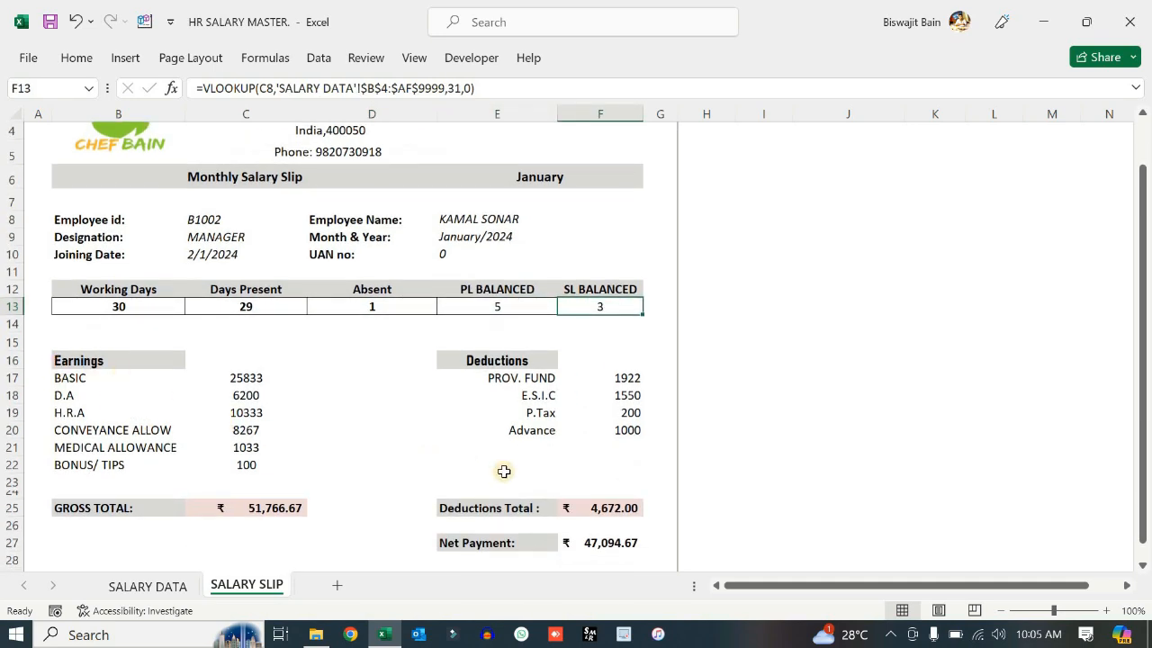
{"action": "scroll", "coordinate": [495, 473], "scroll_direction": "down", "scroll_amount": 3}
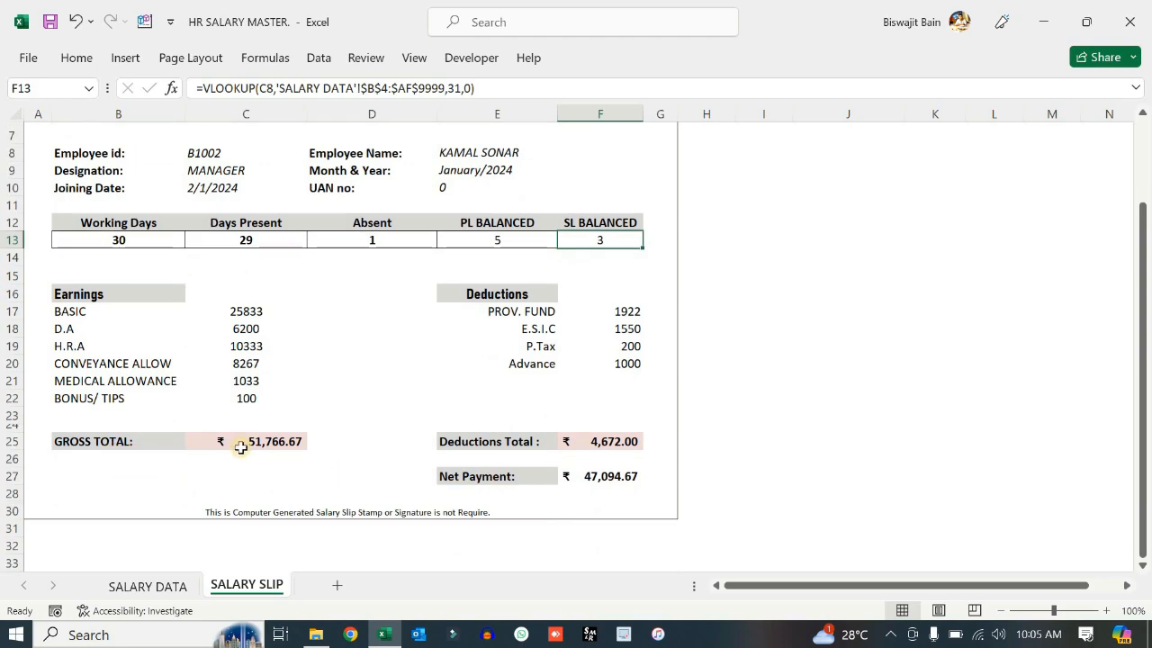
{"action": "left_click", "coordinate": [286, 442]}
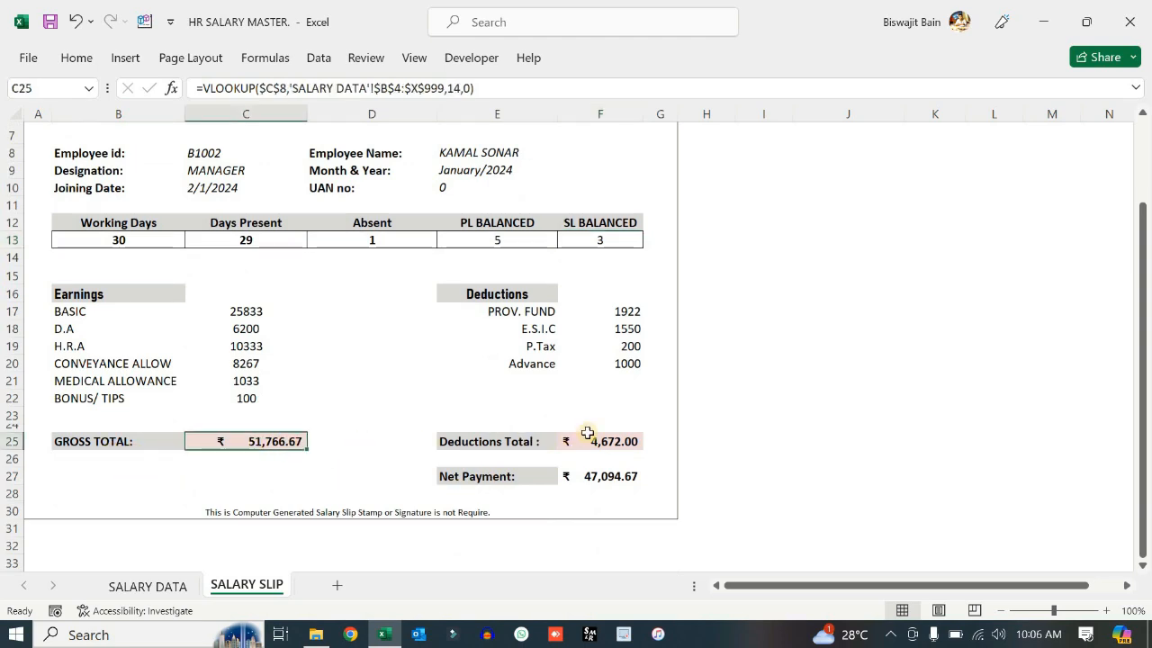
{"action": "left_click", "coordinate": [618, 442]}
{"action": "left_click", "coordinate": [610, 477]}
{"action": "left_click", "coordinate": [796, 475]}
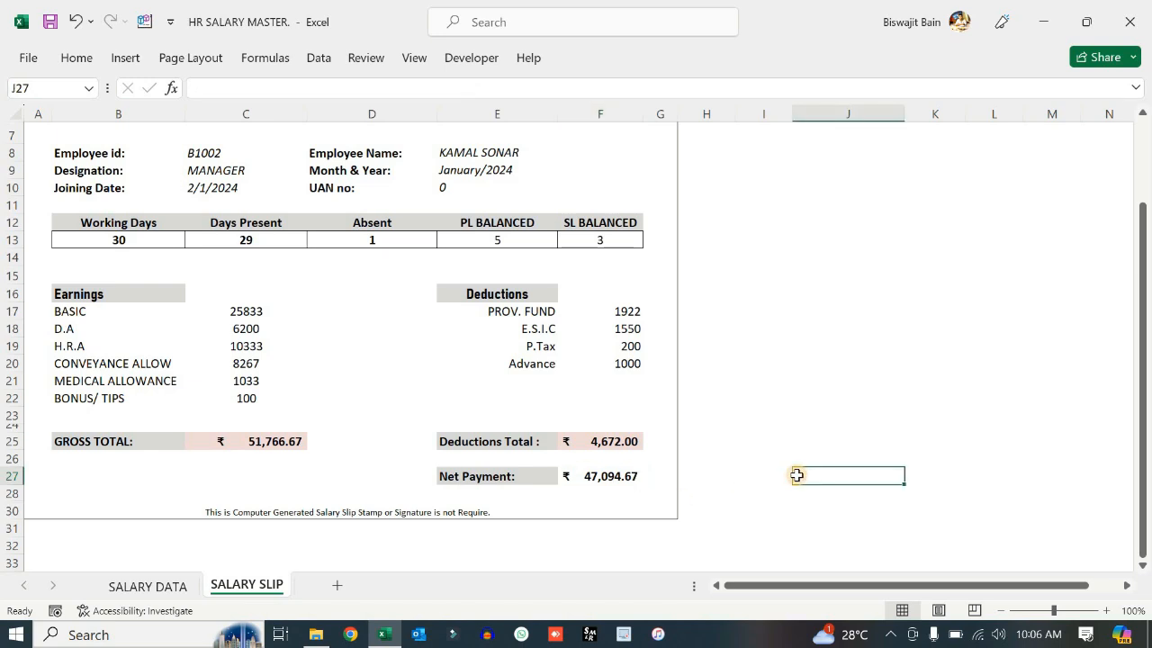
{"action": "key", "text": "ctrl+p"}
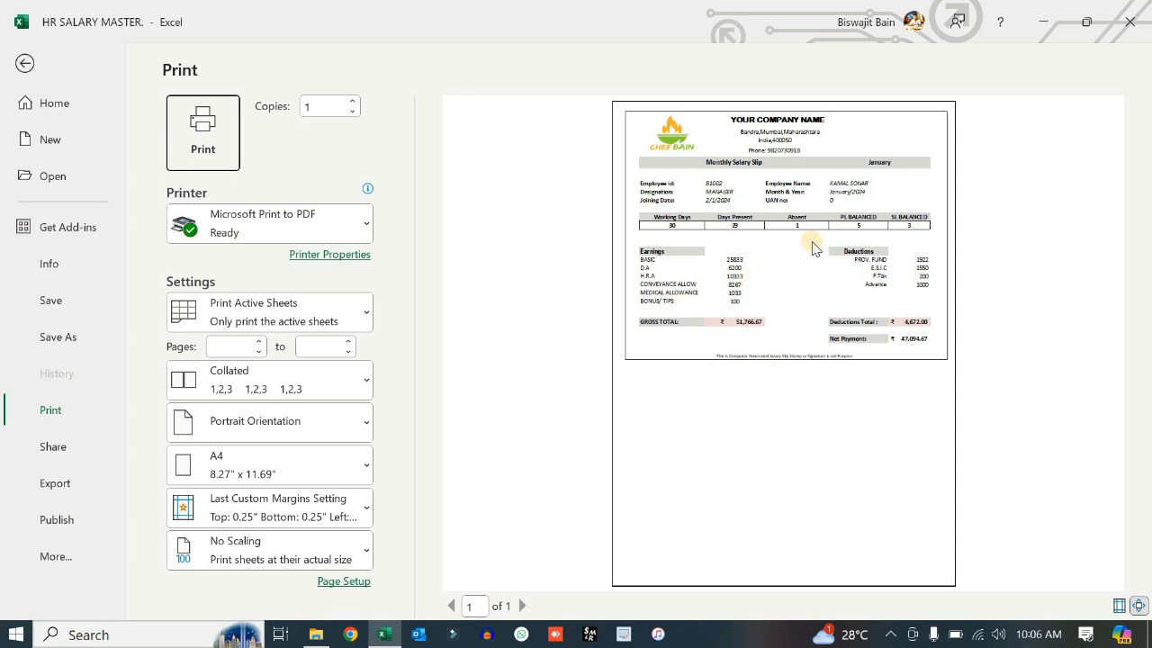
{"action": "left_click", "coordinate": [24, 64]}
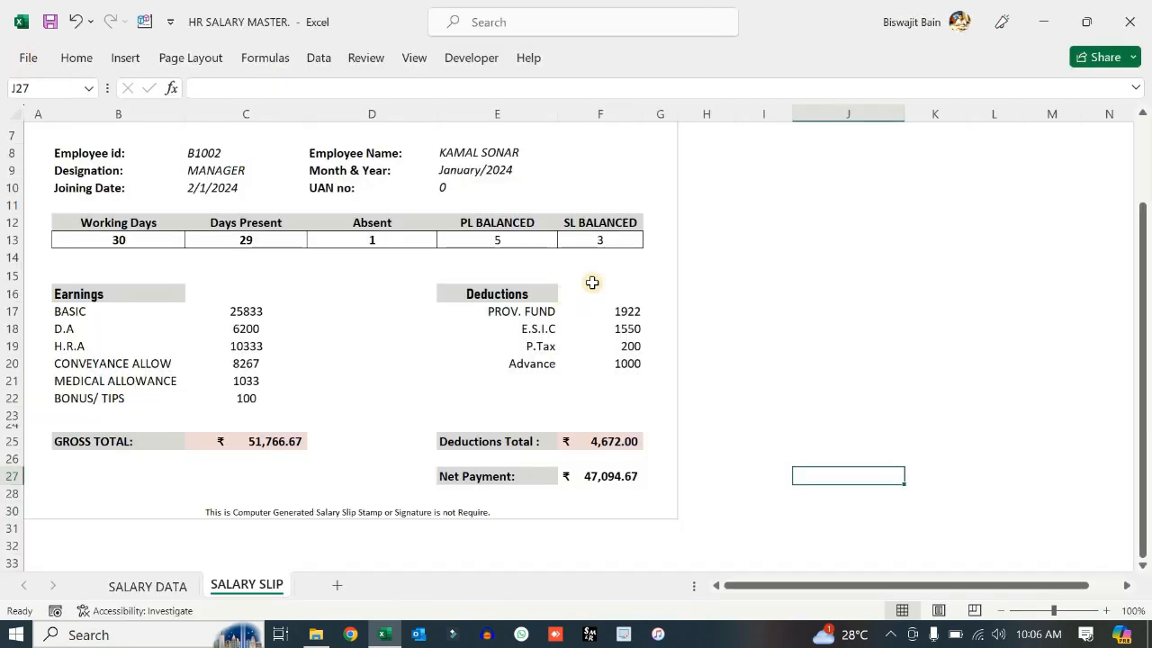
{"action": "scroll", "coordinate": [597, 278], "scroll_direction": "up", "scroll_amount": 3}
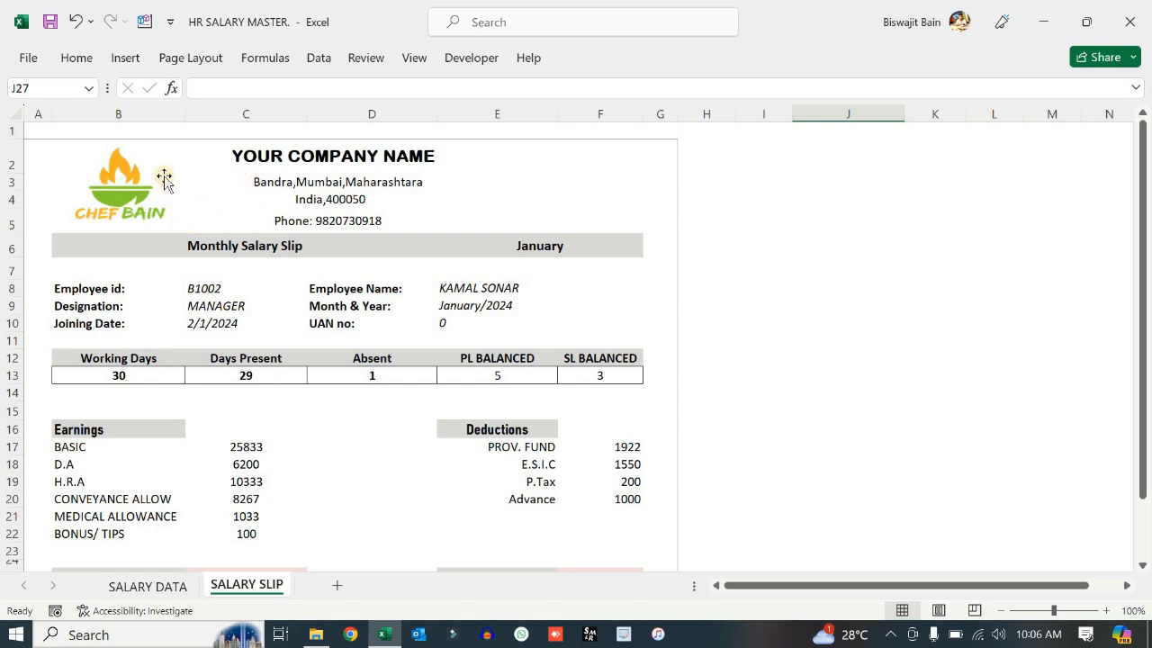
- Shift the Chef Bain logo beside the company heading, abandoning a new picture insertion
{"action": "mouse_move", "coordinate": [88, 196]}
{"action": "left_mouse_down"}
{"action": "mouse_move", "coordinate": [135, 187]}
{"action": "mouse_move", "coordinate": [136, 197]}
{"action": "mouse_move", "coordinate": [72, 192]}
{"action": "mouse_move", "coordinate": [101, 186]}
{"action": "mouse_move", "coordinate": [96, 196]}
{"action": "left_mouse_up"}
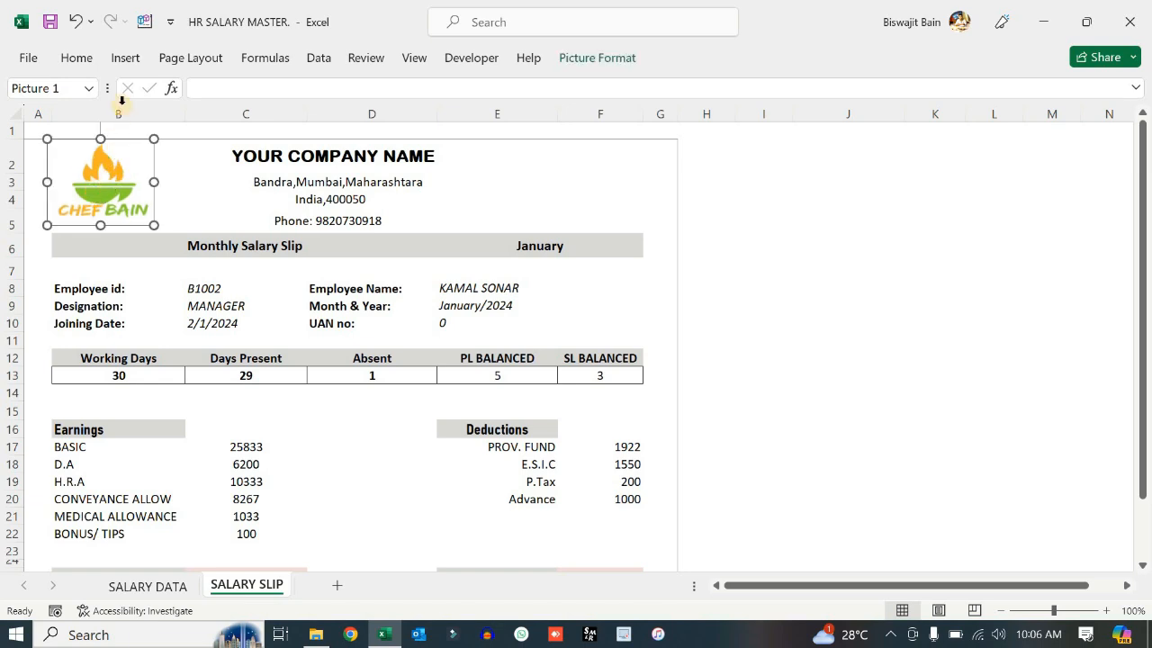
{"action": "left_click", "coordinate": [133, 60]}
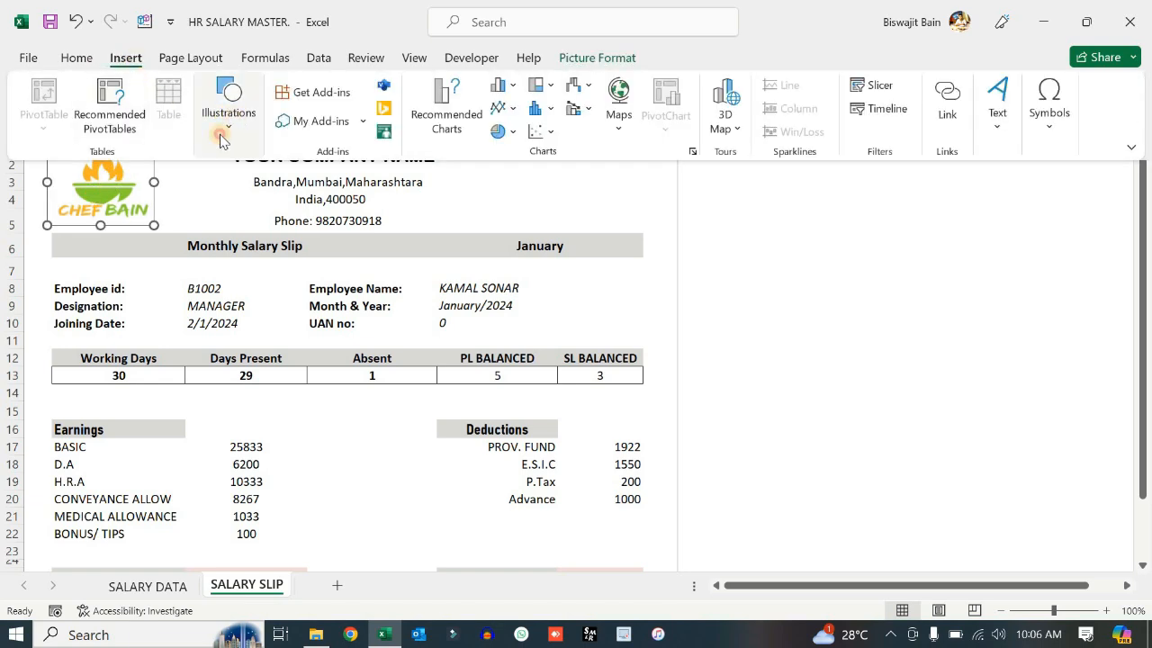
{"action": "left_click", "coordinate": [224, 136]}
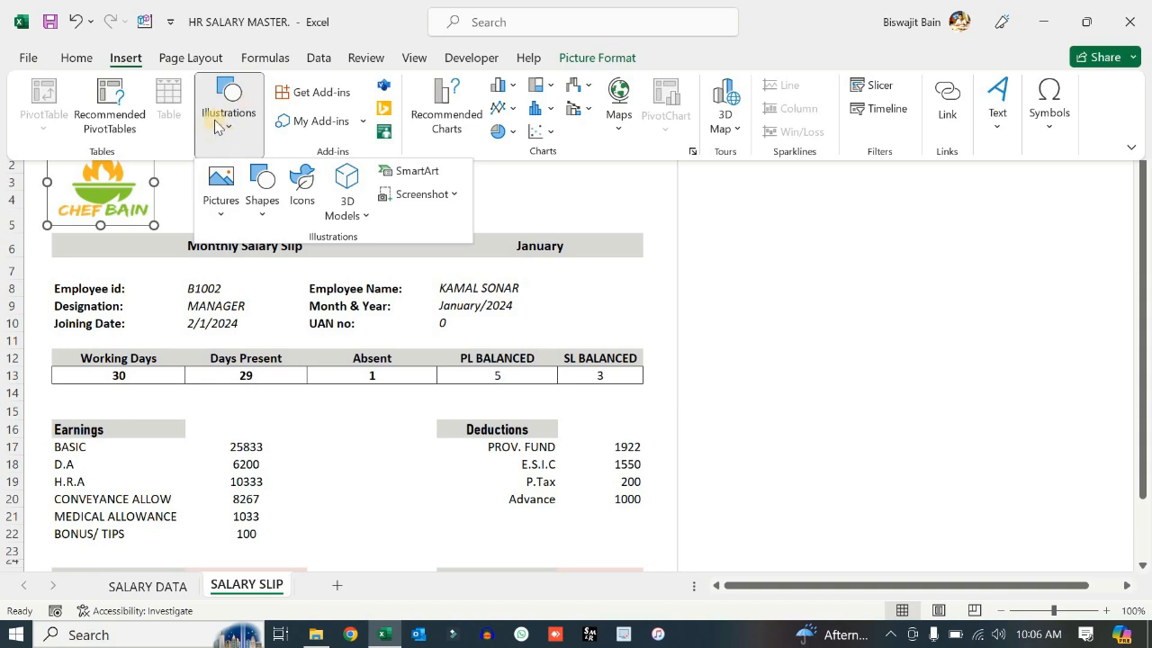
{"action": "left_click", "coordinate": [220, 193]}
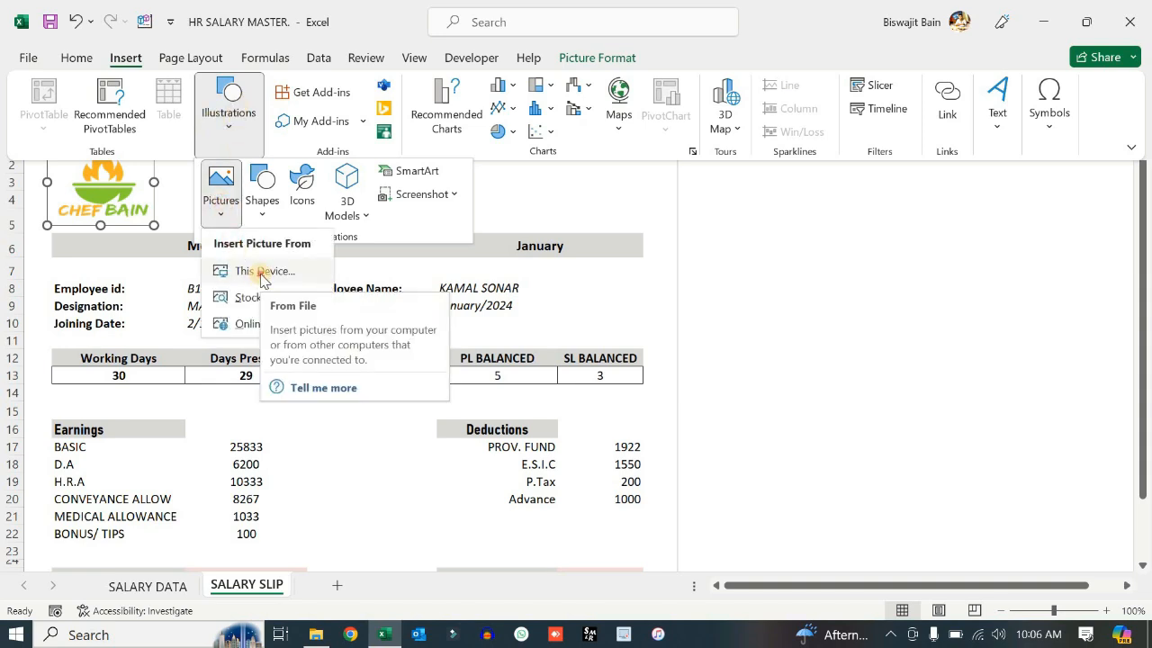
{"action": "left_click", "coordinate": [261, 280]}
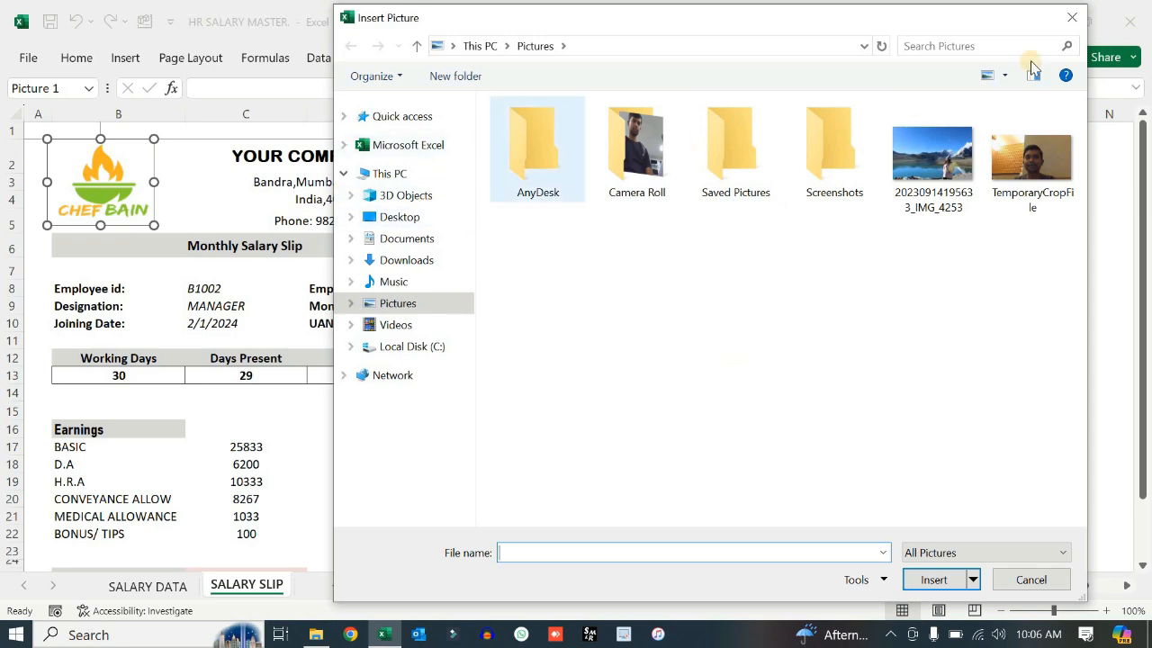
{"action": "left_click", "coordinate": [1071, 17]}
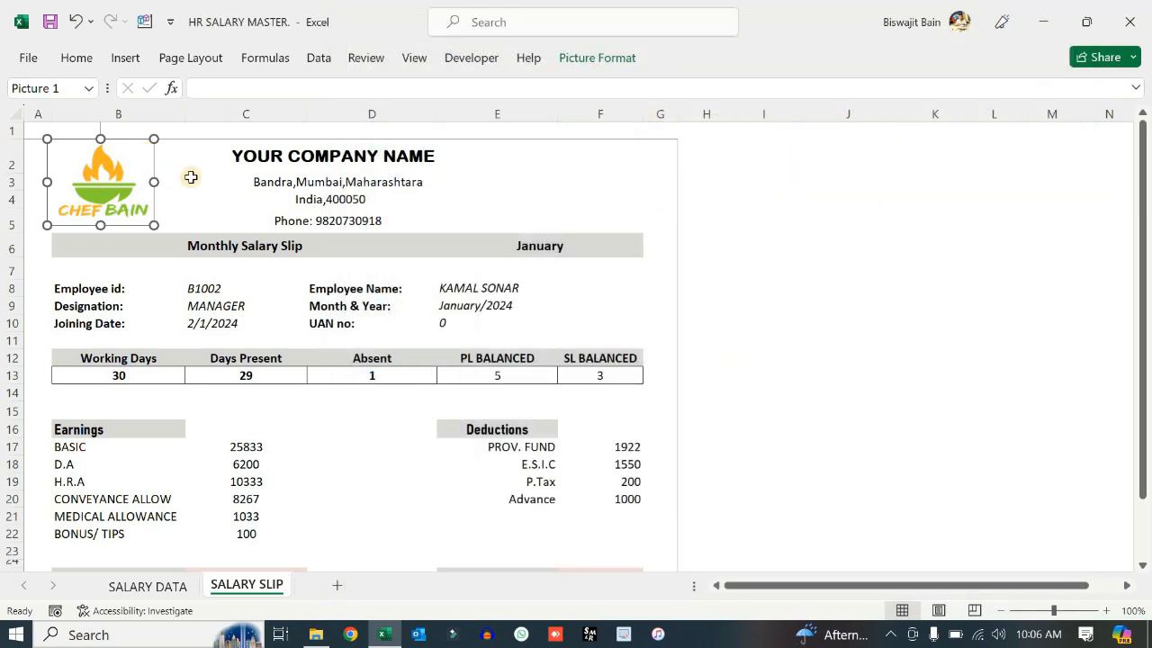
{"action": "left_click", "coordinate": [191, 177]}
{"action": "left_click", "coordinate": [251, 155]}
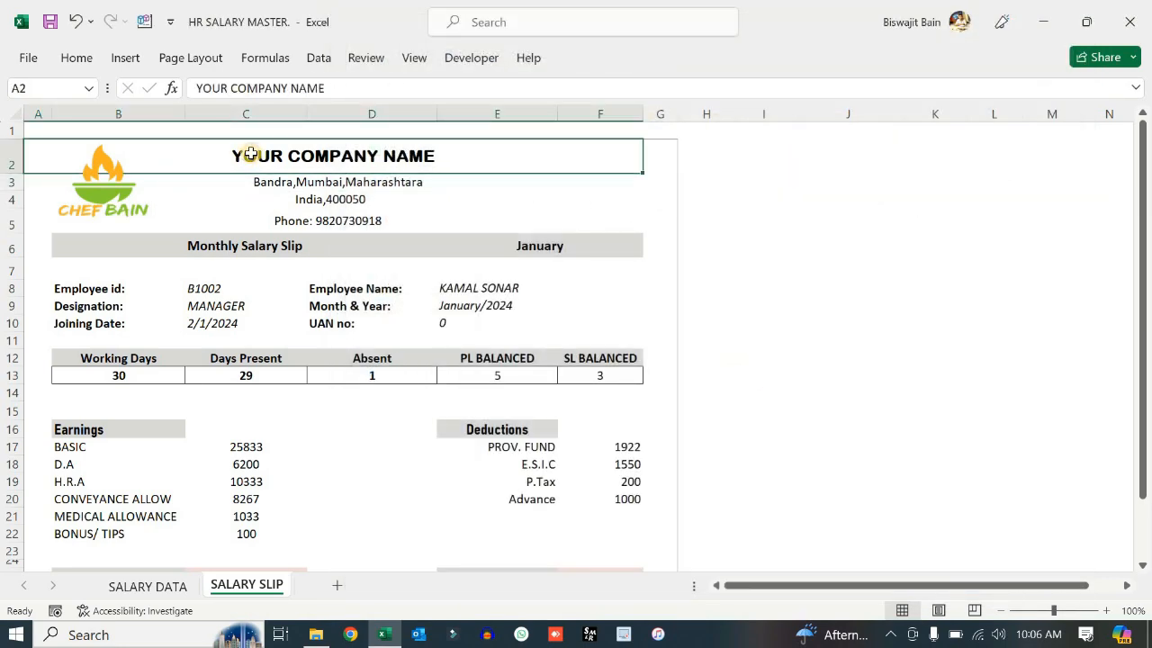
- Review the salary slip's company address, country/postcode and phone lines
{"action": "left_click", "coordinate": [273, 183]}
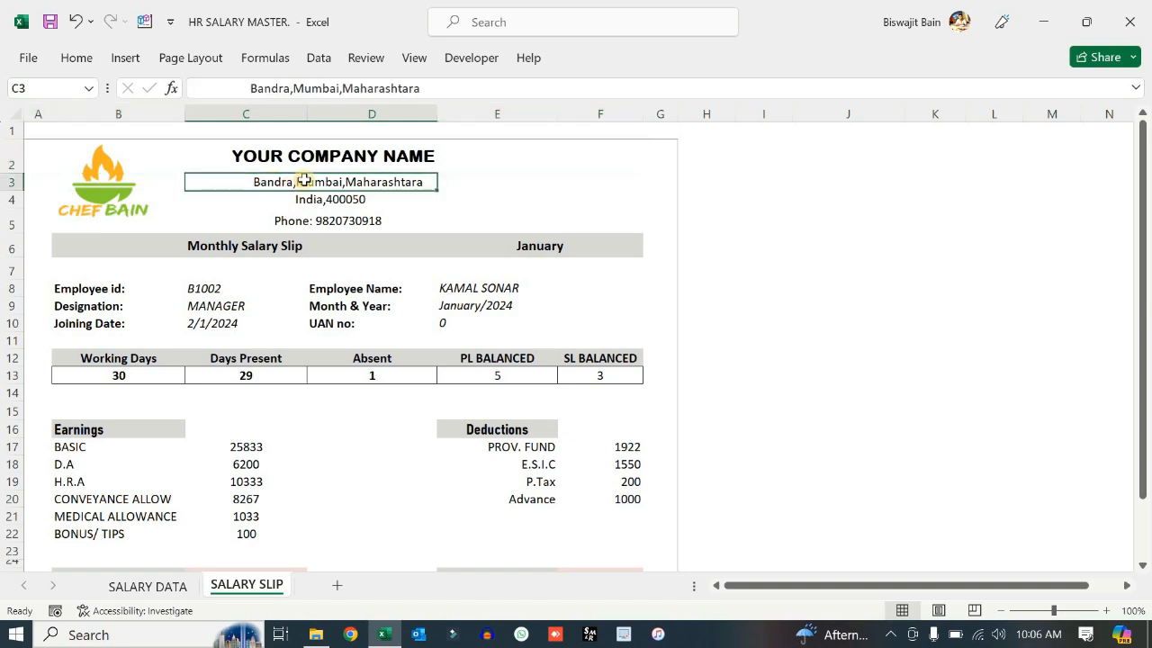
{"action": "left_click", "coordinate": [329, 203]}
{"action": "left_click", "coordinate": [322, 220]}
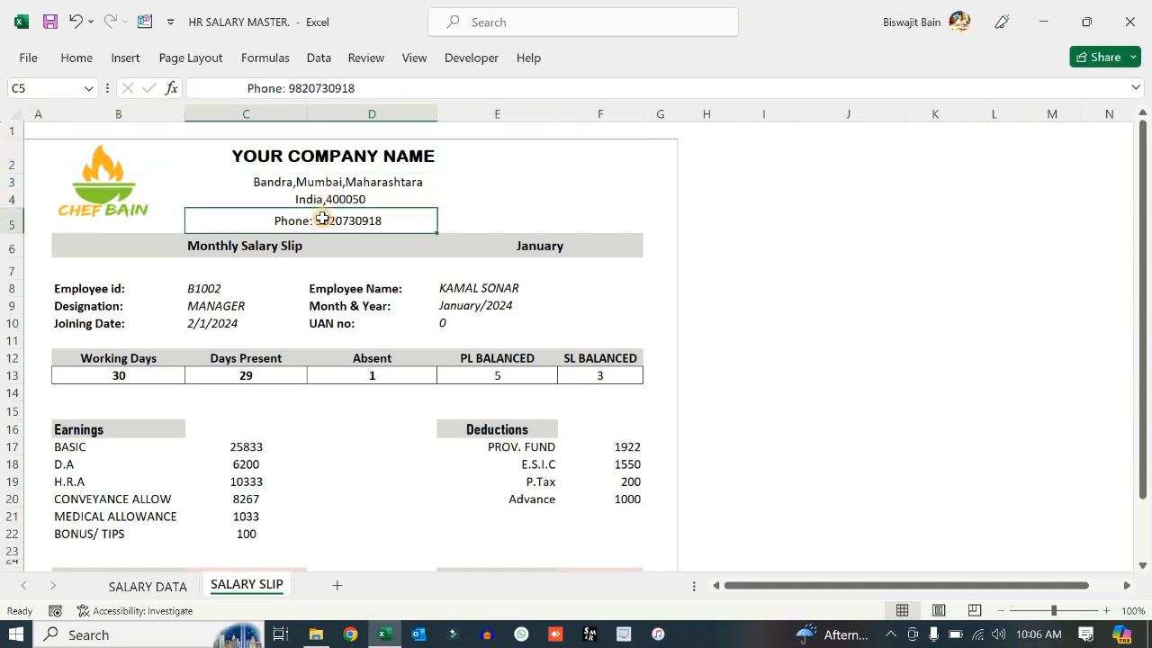
{"action": "left_click", "coordinate": [776, 326]}
{"action": "scroll", "coordinate": [243, 329], "scroll_direction": "down", "scroll_amount": 2}
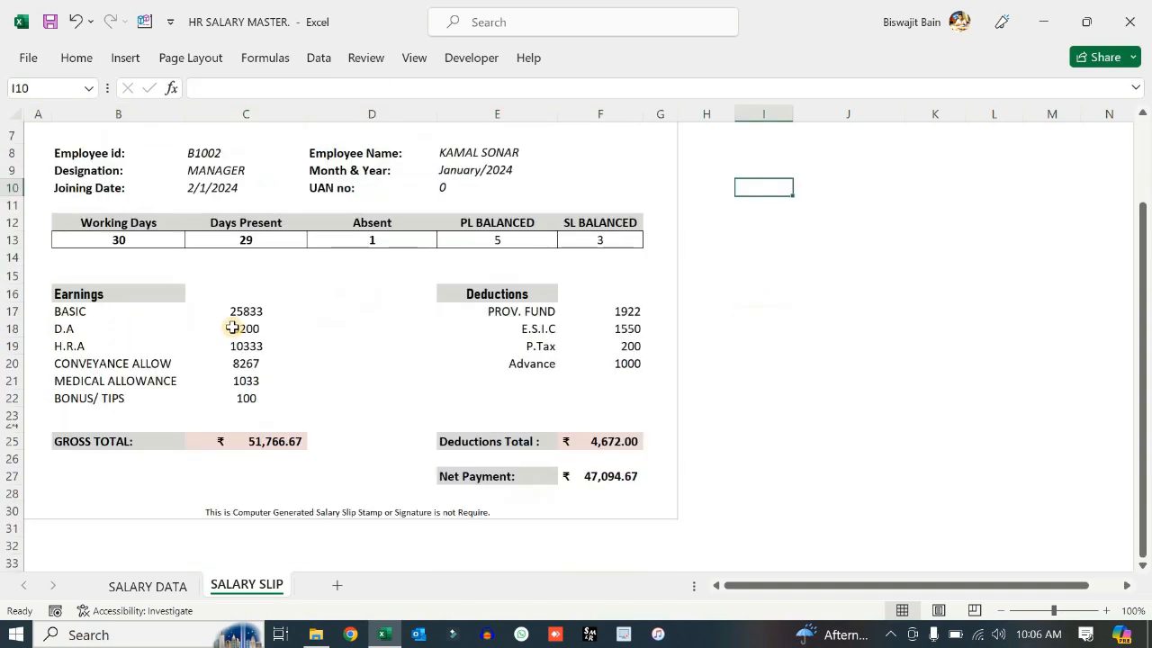
{"action": "scroll", "coordinate": [396, 262], "scroll_direction": "up", "scroll_amount": 1}
{"action": "scroll", "coordinate": [396, 262], "scroll_direction": "up", "scroll_amount": 2}
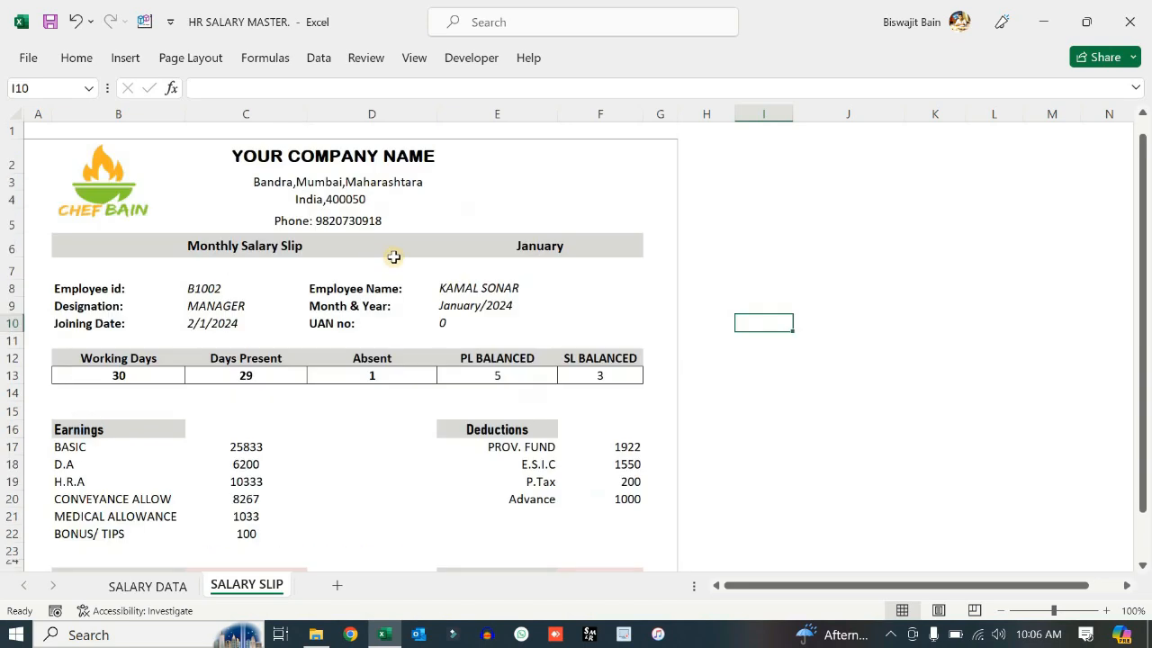
- Choose employee id B1001 (head chef) in C8, then return to the SALARY DATA sheet
{"action": "left_click", "coordinate": [241, 291]}
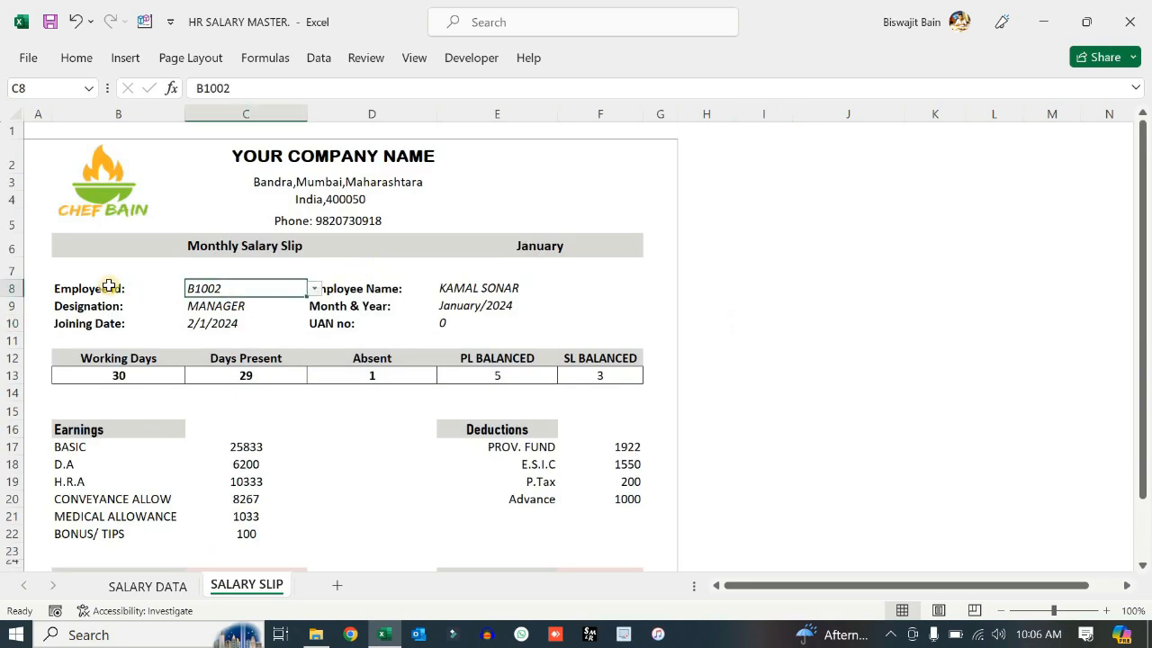
{"action": "left_click", "coordinate": [313, 288]}
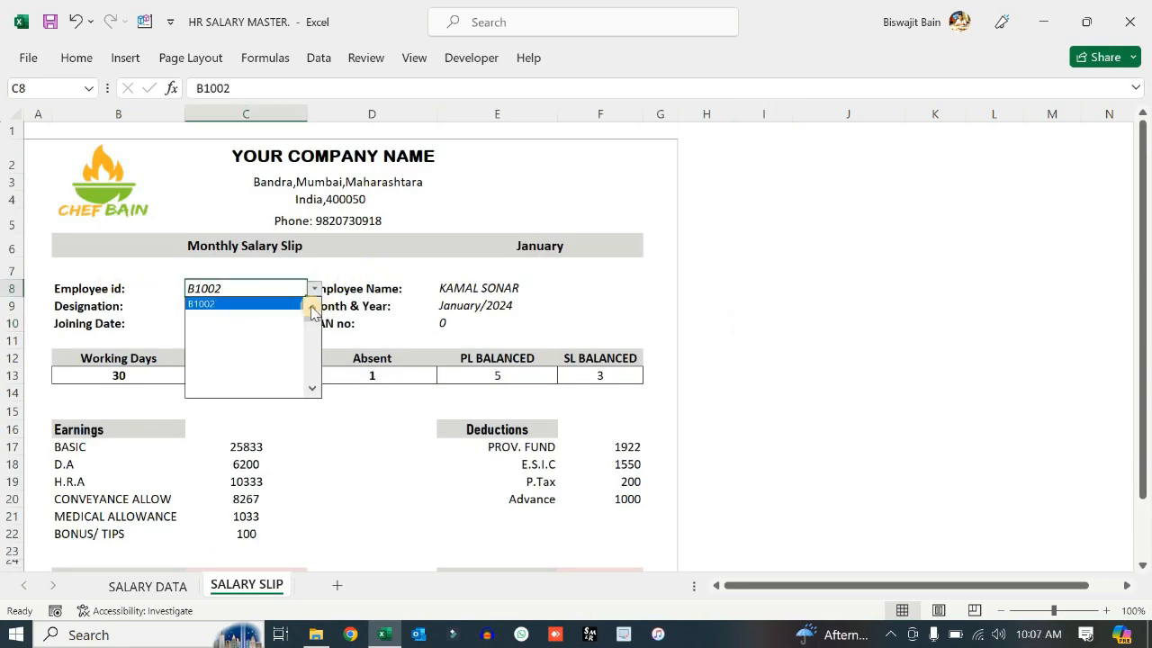
{"action": "left_click", "coordinate": [311, 303]}
{"action": "left_click", "coordinate": [278, 300]}
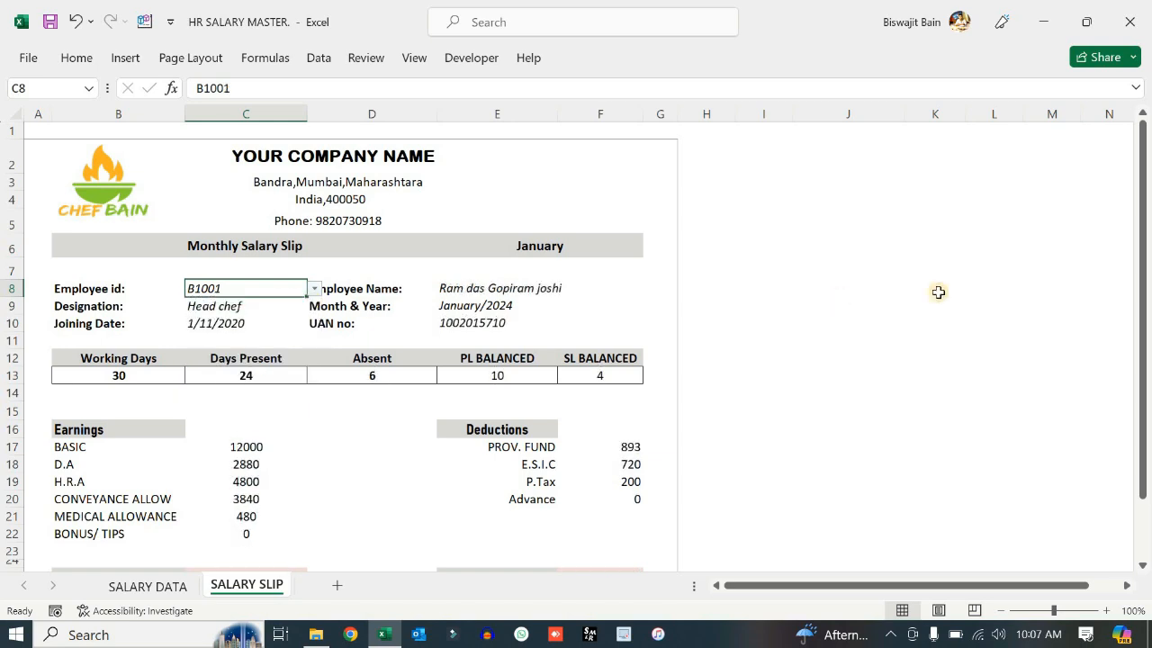
{"action": "left_click", "coordinate": [937, 288]}
{"action": "left_click", "coordinate": [148, 586]}
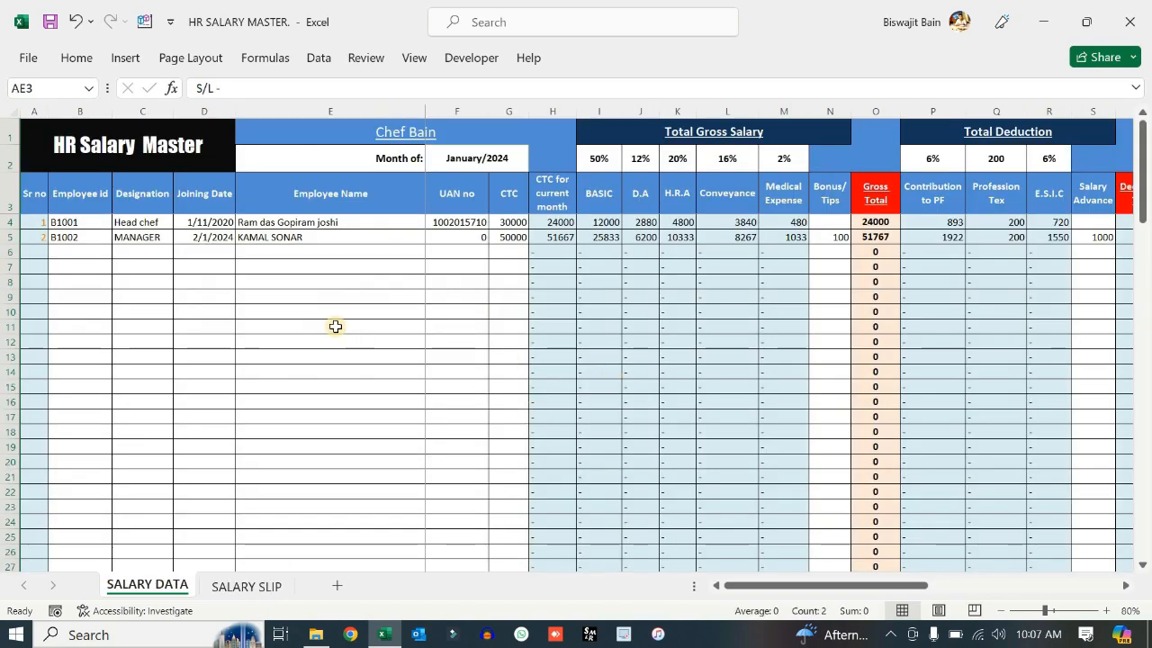
- Close Excel, choosing Save so the HR SALARY MASTER changes are kept
{"action": "left_click", "coordinate": [340, 329]}
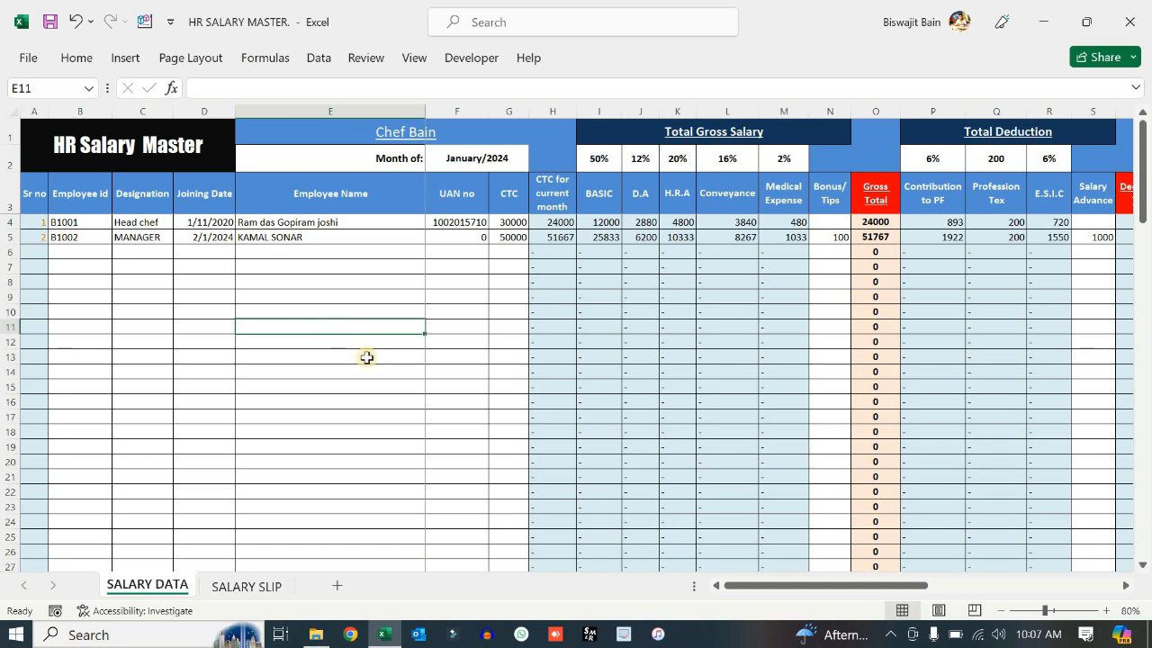
{"action": "left_click", "coordinate": [409, 358]}
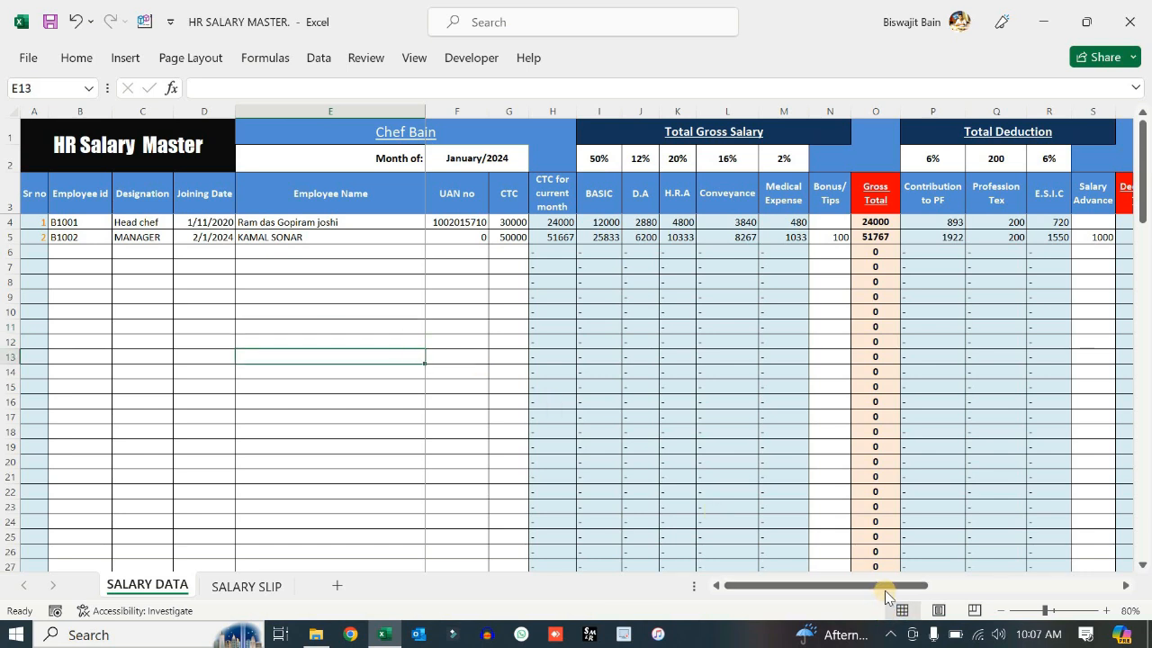
{"action": "left_click", "coordinate": [1131, 20]}
{"action": "left_click", "coordinate": [534, 342]}
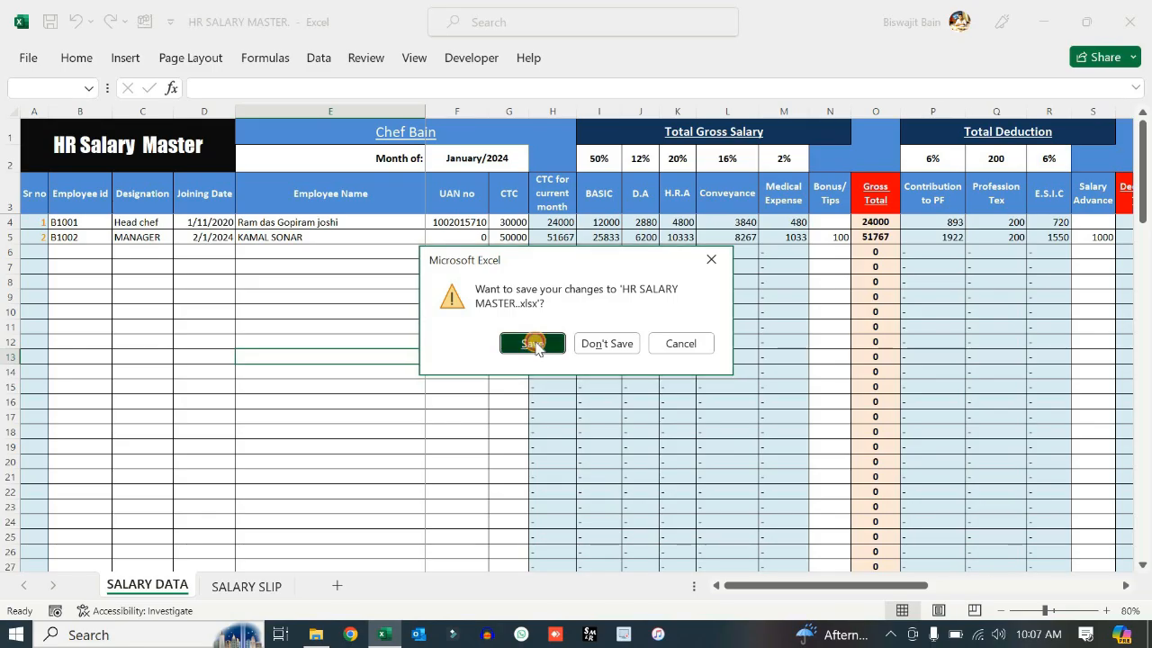
{"action": "left_click", "coordinate": [761, 44]}
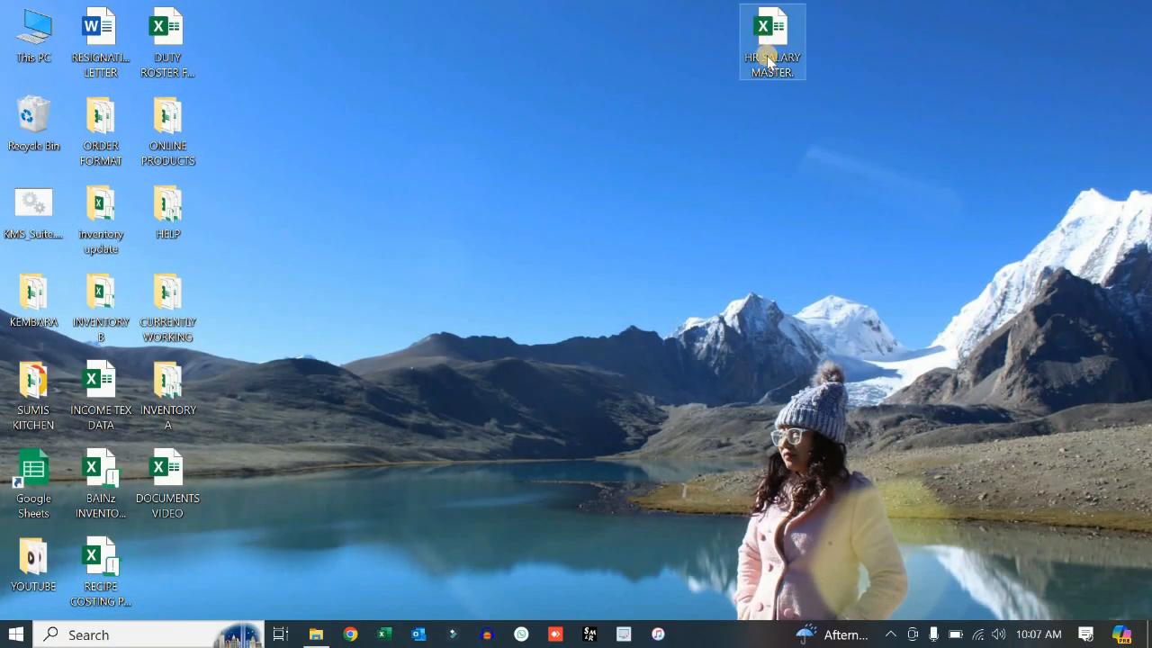
- Rename the workbook file to HR SALARY MASTERJAN
{"action": "right_click", "coordinate": [763, 45]}
{"action": "left_click", "coordinate": [820, 422]}
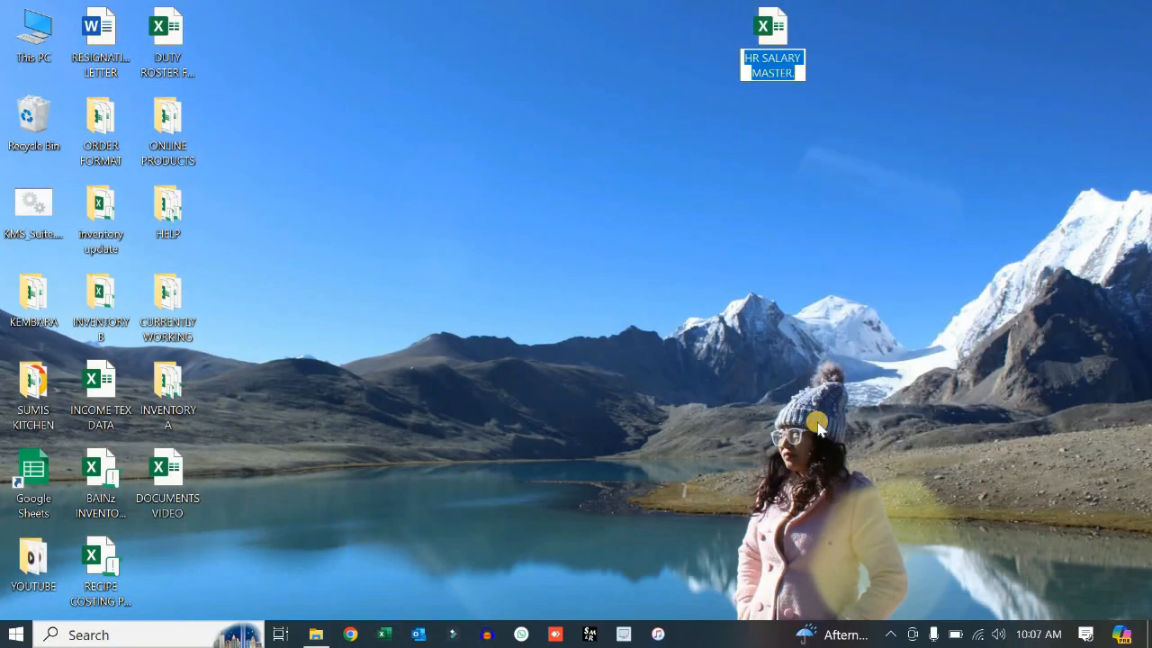
{"action": "key", "text": "End"}
{"action": "type", "text": "JAN"}
{"action": "key", "text": "Return"}
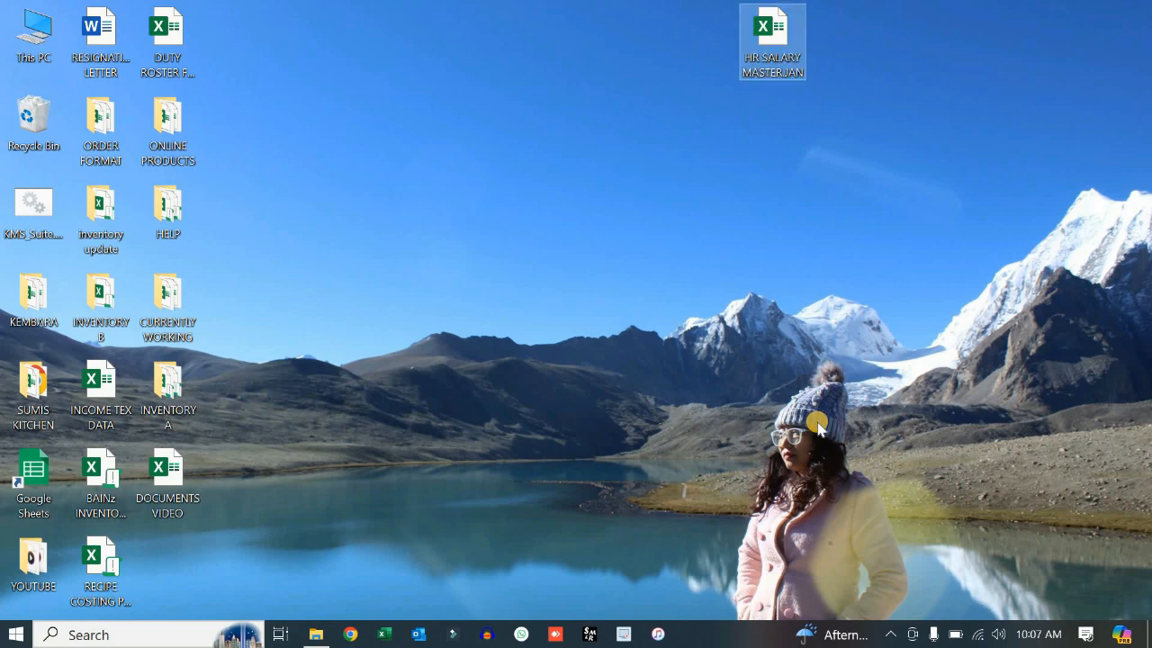
- Copy the January workbook and paste a duplicate onto the desktop beside it
{"action": "right_click", "coordinate": [798, 46]}
{"action": "left_click", "coordinate": [833, 349]}
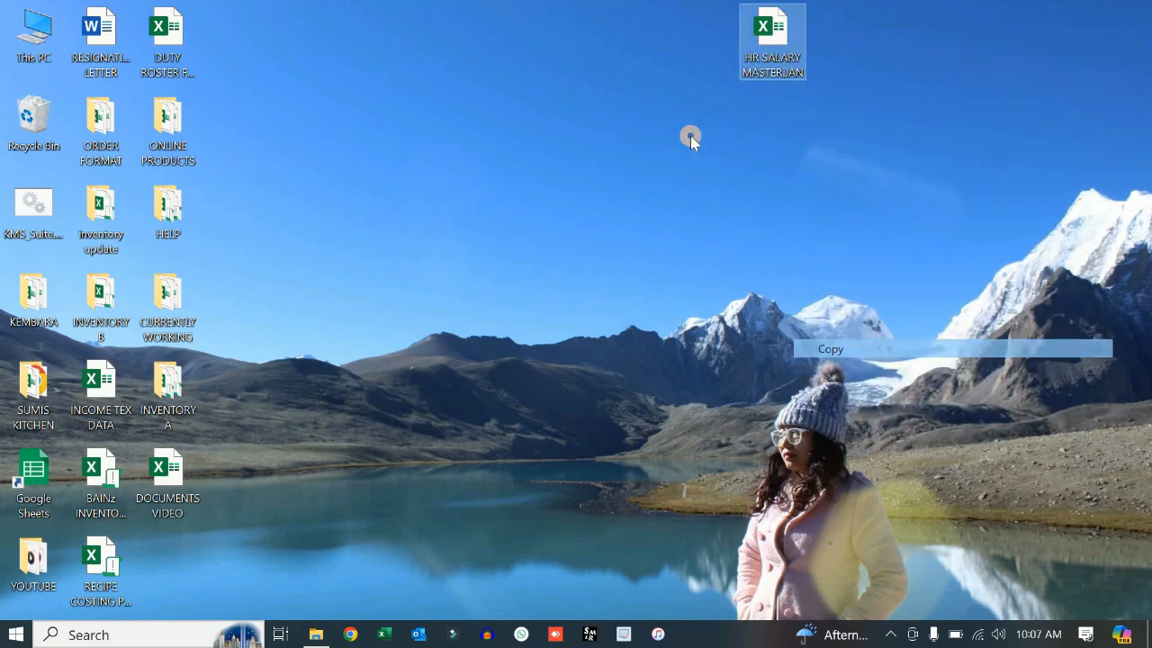
{"action": "right_click", "coordinate": [690, 136]}
{"action": "left_click", "coordinate": [737, 206]}
{"action": "left_click_drag", "start_coordinate": [698, 49], "coordinate": [700, 45]}
- Rename the duplicate to HR SALARY MASTER FEB and open it in Excel
{"action": "right_click", "coordinate": [700, 45]}
{"action": "left_click", "coordinate": [770, 427]}
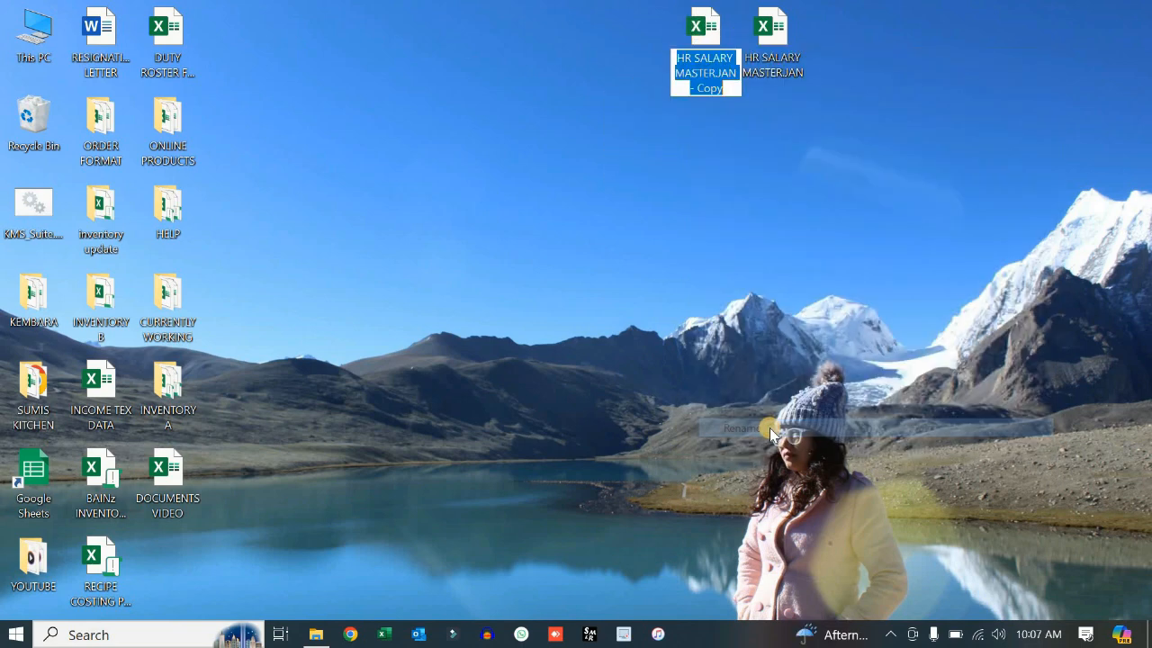
{"action": "key", "text": "Right"}
{"action": "key", "text": "BackSpace"}
{"action": "key", "text": "BackSpace"}
{"action": "key", "text": "BackSpace"}
{"action": "key", "text": "BackSpace"}
{"action": "key", "text": "BackSpace"}
{"action": "key", "text": "BackSpace"}
{"action": "key", "text": "BackSpace"}
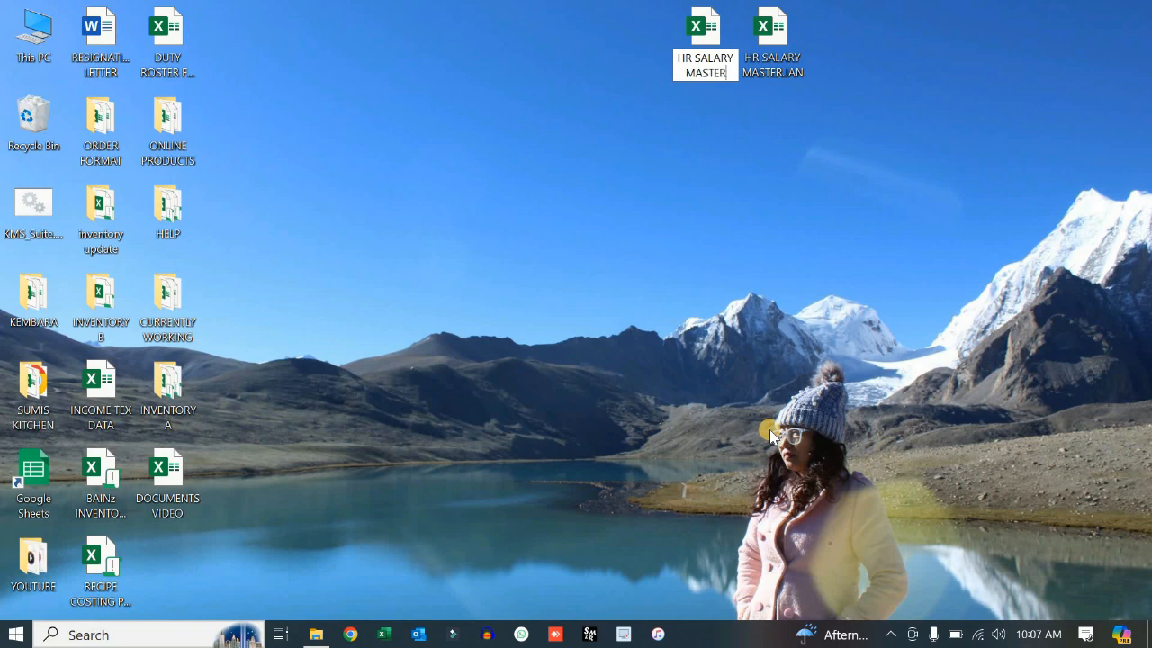
{"action": "type", "text": "FEB"}
{"action": "key", "text": "Return"}
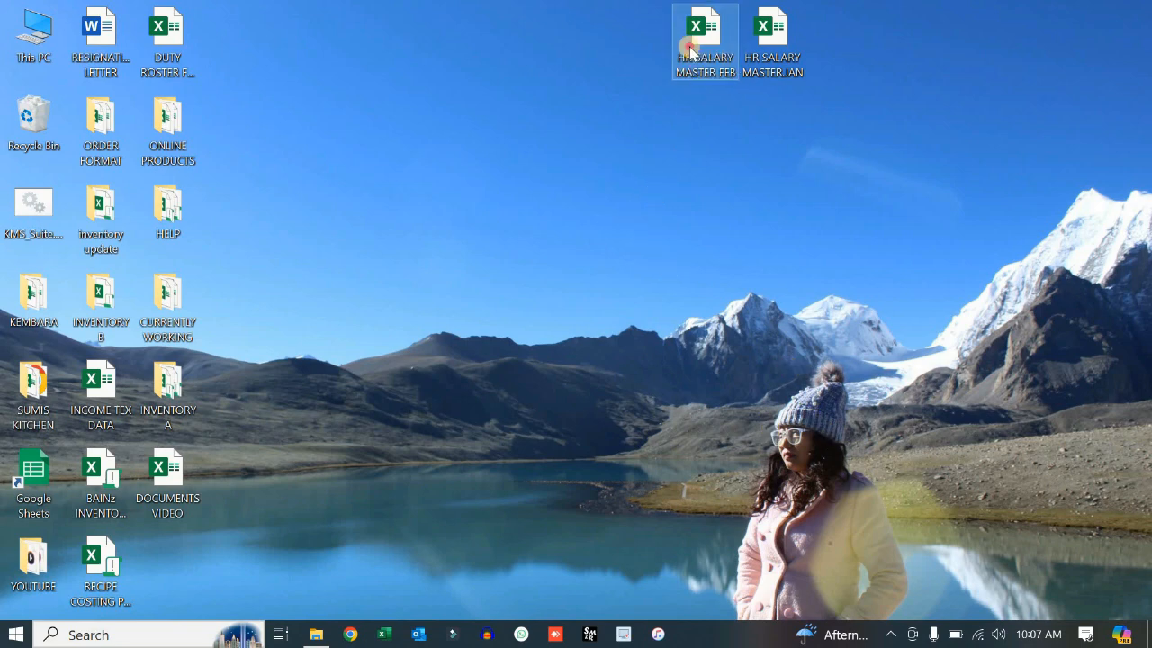
{"action": "double_click", "coordinate": [715, 88]}
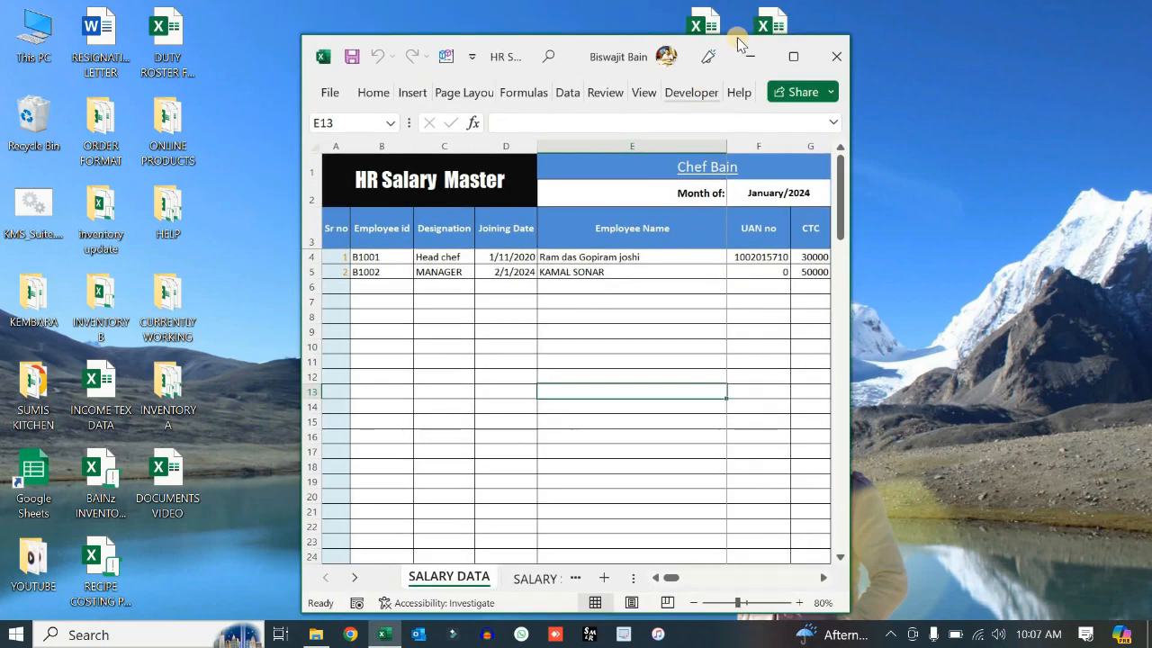
- Maximize the window and change the F2 month date to February/2024
{"action": "left_click", "coordinate": [776, 53]}
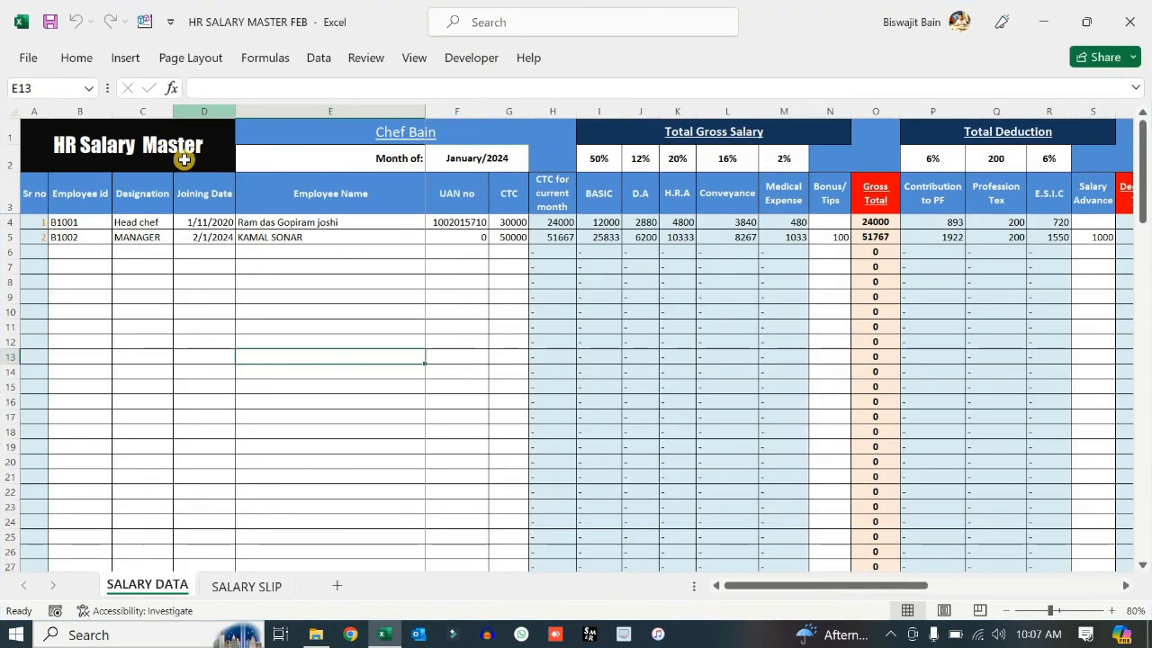
{"action": "left_click", "coordinate": [466, 157]}
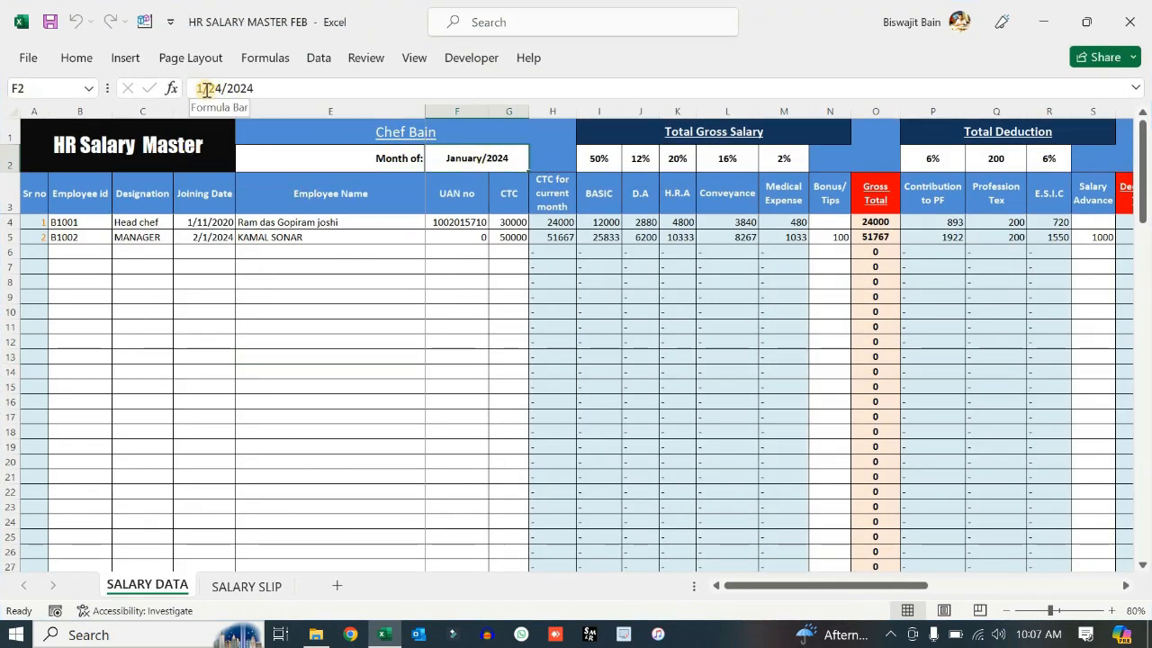
{"action": "left_click", "coordinate": [204, 89]}
{"action": "key", "text": "BackSpace"}
{"action": "type", "text": "2"}
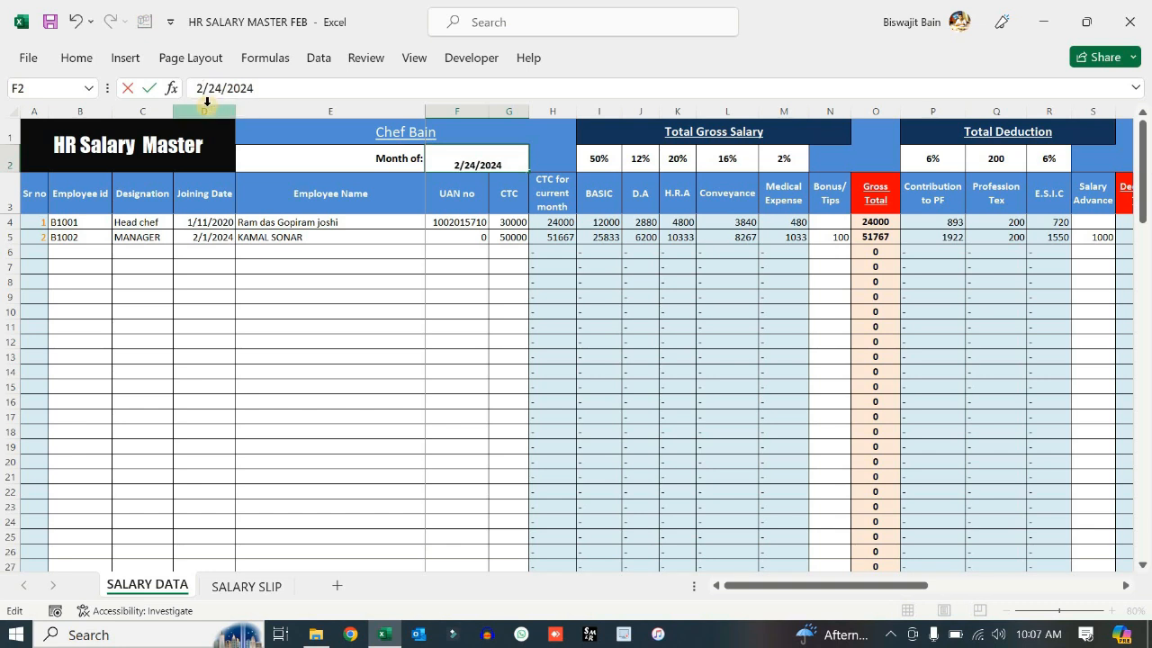
{"action": "key", "text": "Return"}
{"action": "left_click", "coordinate": [330, 299]}
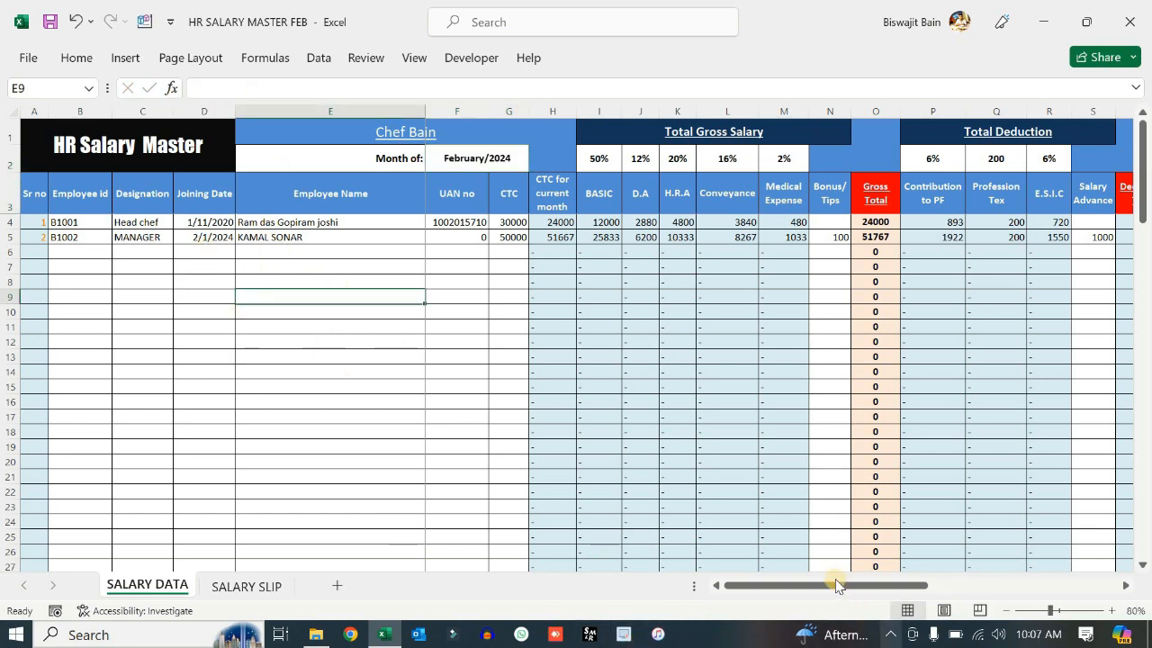
- Clear last month's Bonus/Tips, Salary Advance and absent-day entries for both employees
{"action": "left_click_drag", "start_coordinate": [823, 588], "coordinate": [878, 594]}
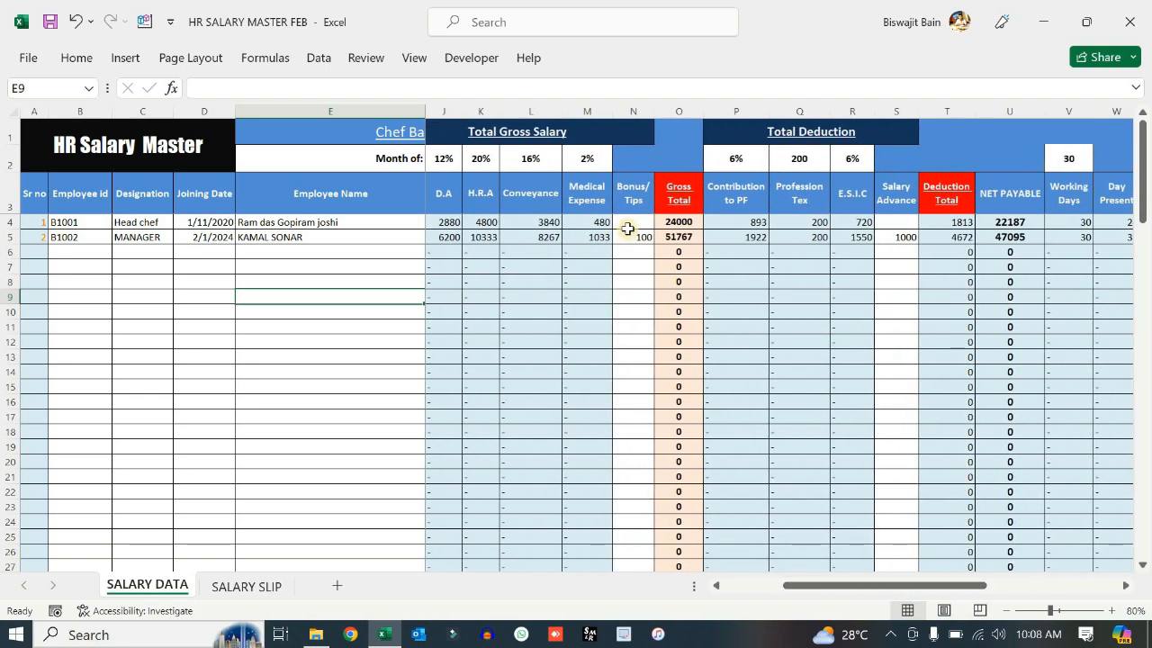
{"action": "left_click_drag", "start_coordinate": [631, 222], "coordinate": [635, 281]}
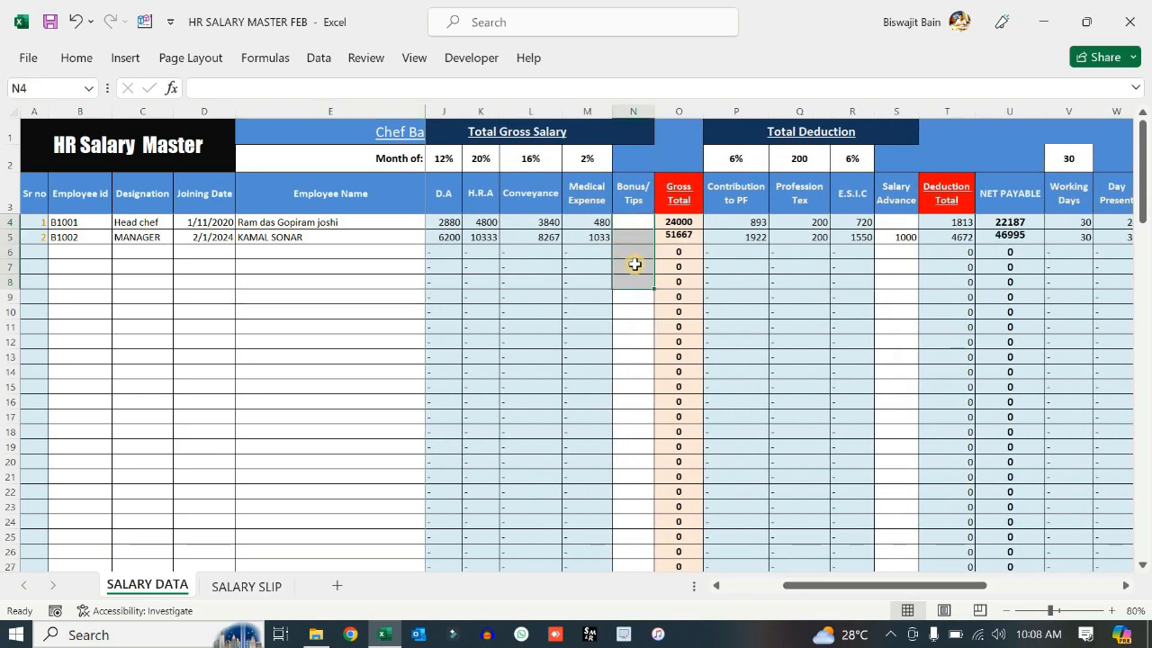
{"action": "left_click_drag", "start_coordinate": [900, 236], "coordinate": [893, 261]}
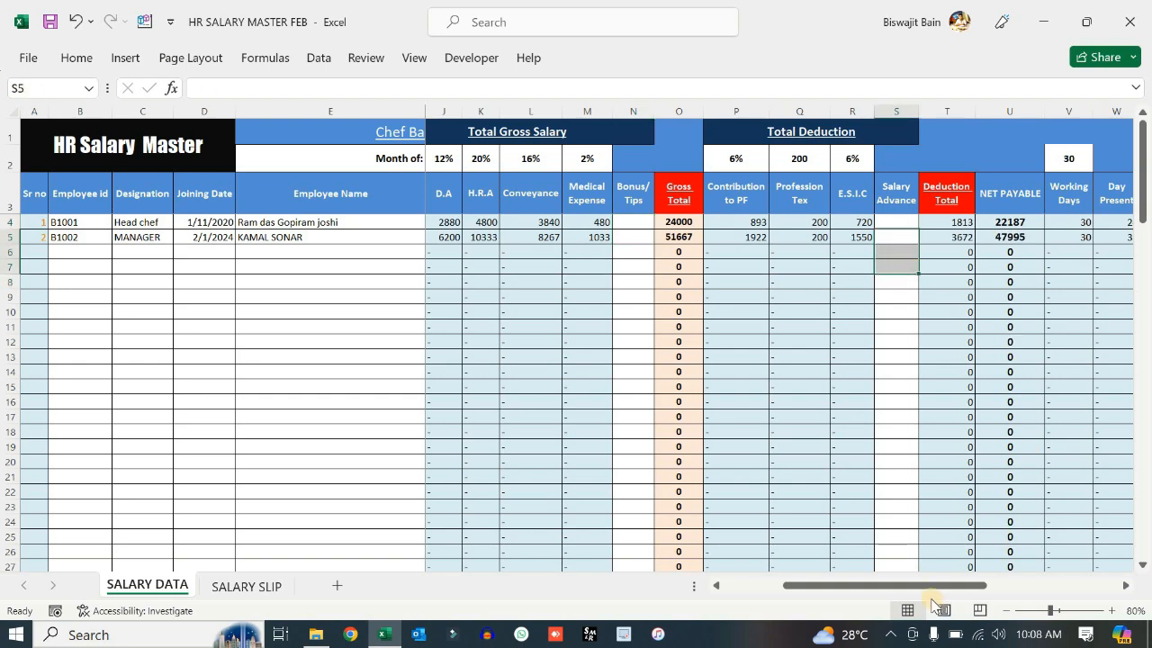
{"action": "left_click_drag", "start_coordinate": [930, 586], "coordinate": [1013, 579]}
{"action": "left_click_drag", "start_coordinate": [882, 224], "coordinate": [893, 258]}
{"action": "key", "text": "Delete"}
{"action": "left_click_drag", "start_coordinate": [985, 586], "coordinate": [1037, 590]}
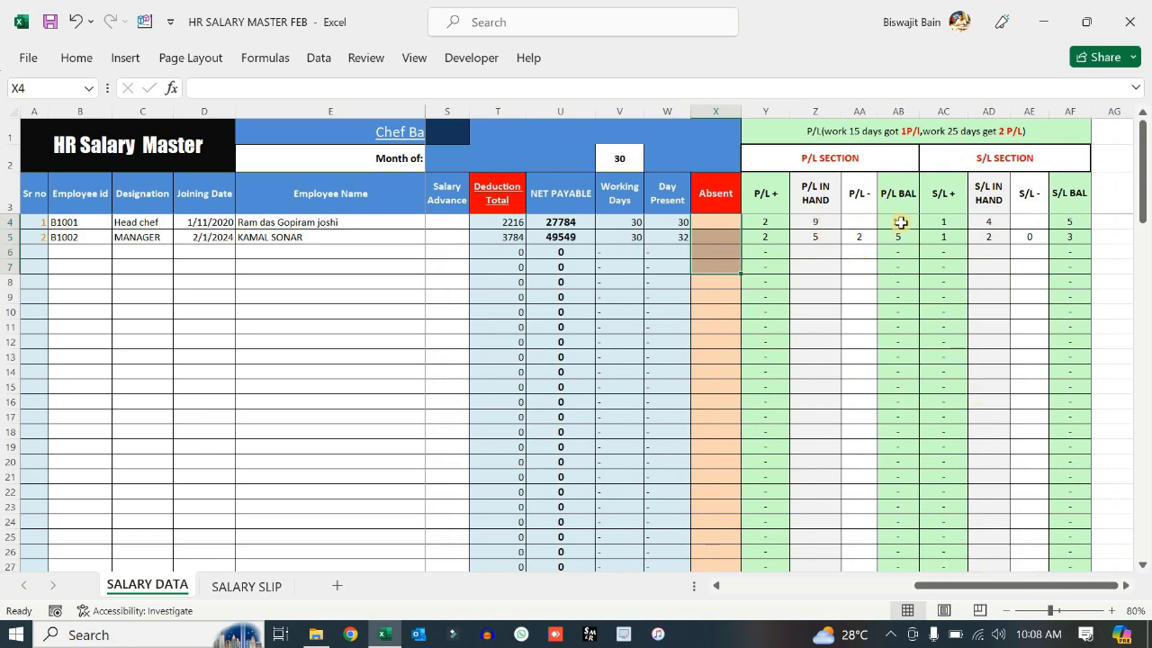
- Enter 11 as P/L in hand in Z4 and clear the P/L taken column
{"action": "left_click", "coordinate": [818, 224]}
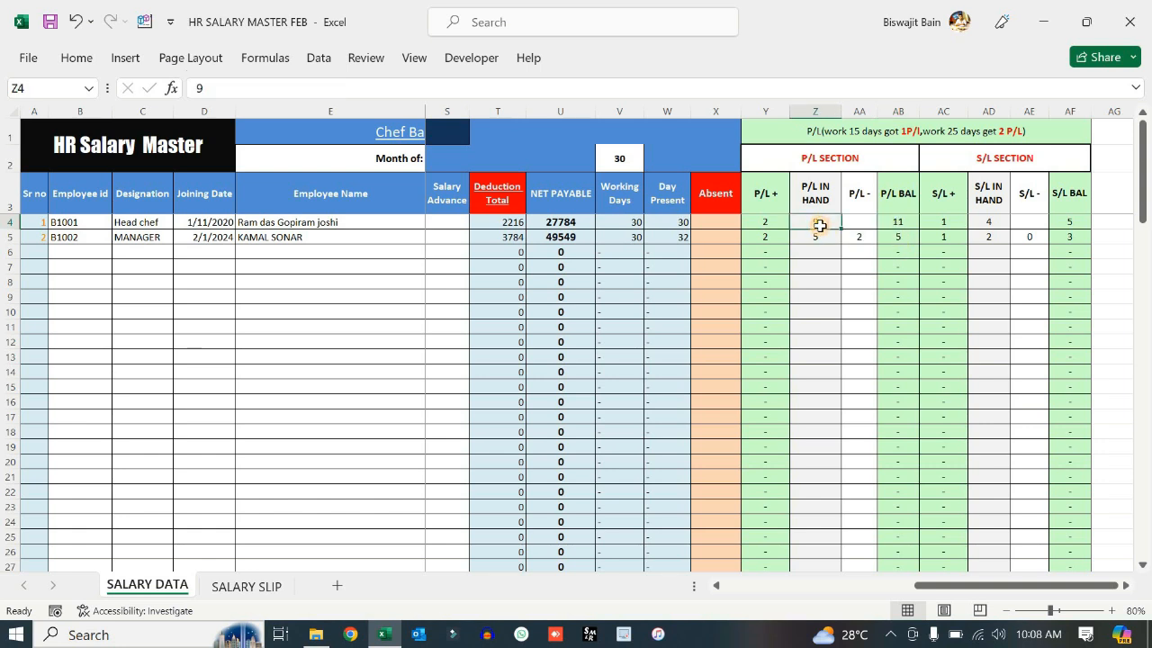
{"action": "type", "text": "11"}
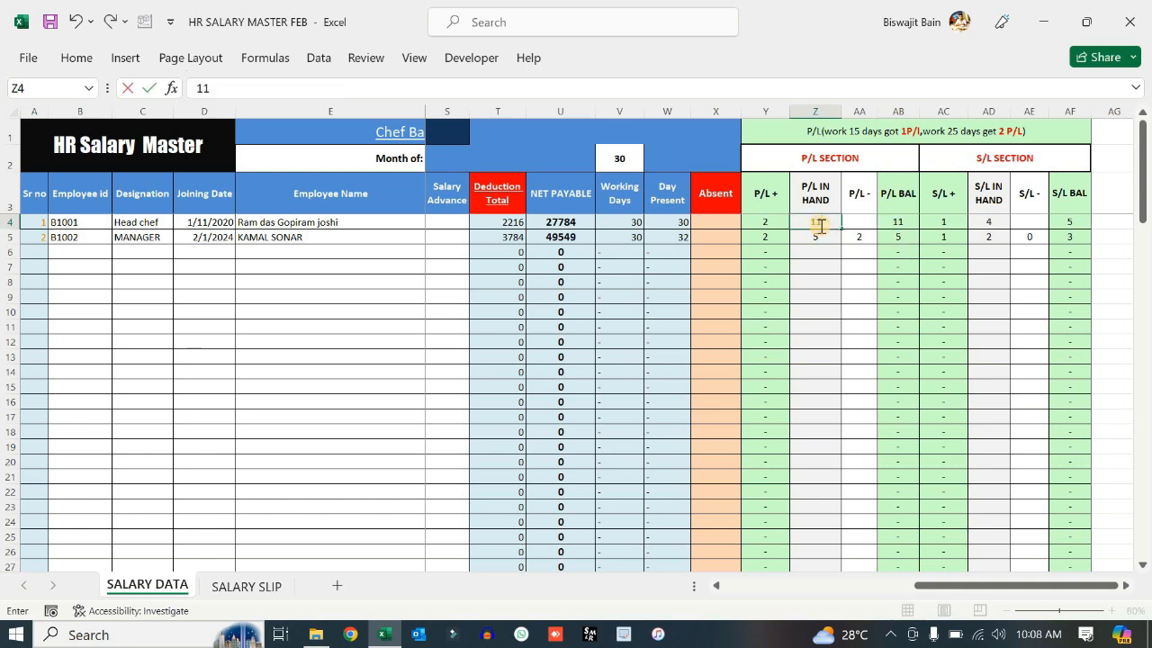
{"action": "key", "text": "Return"}
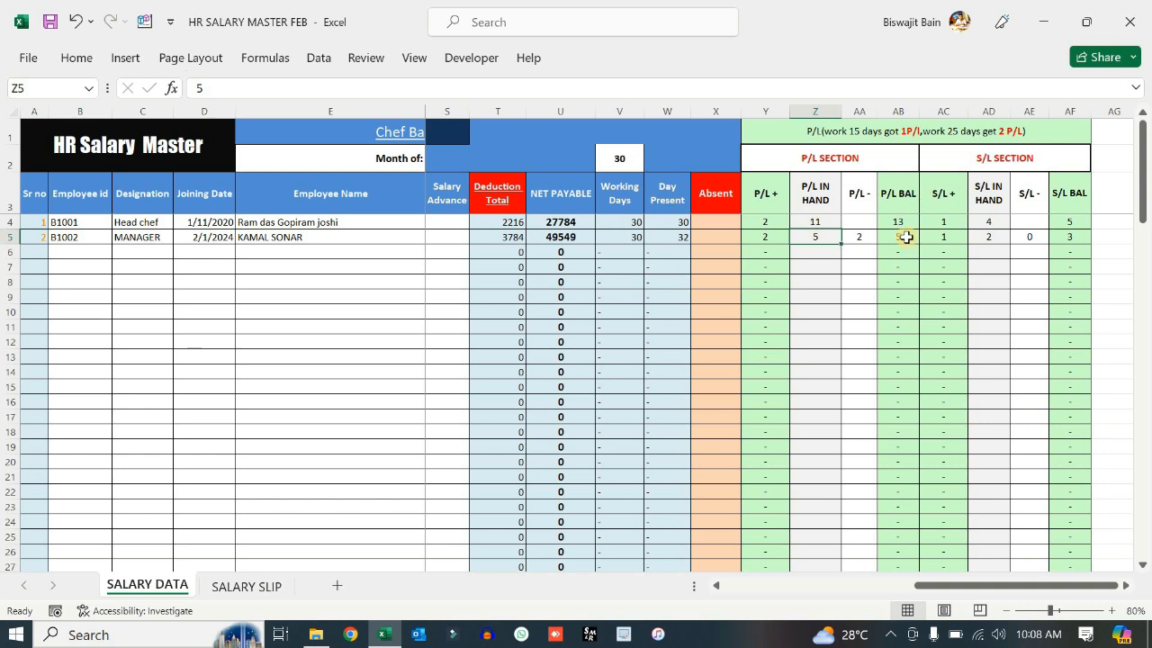
{"action": "left_click_drag", "start_coordinate": [864, 224], "coordinate": [862, 267]}
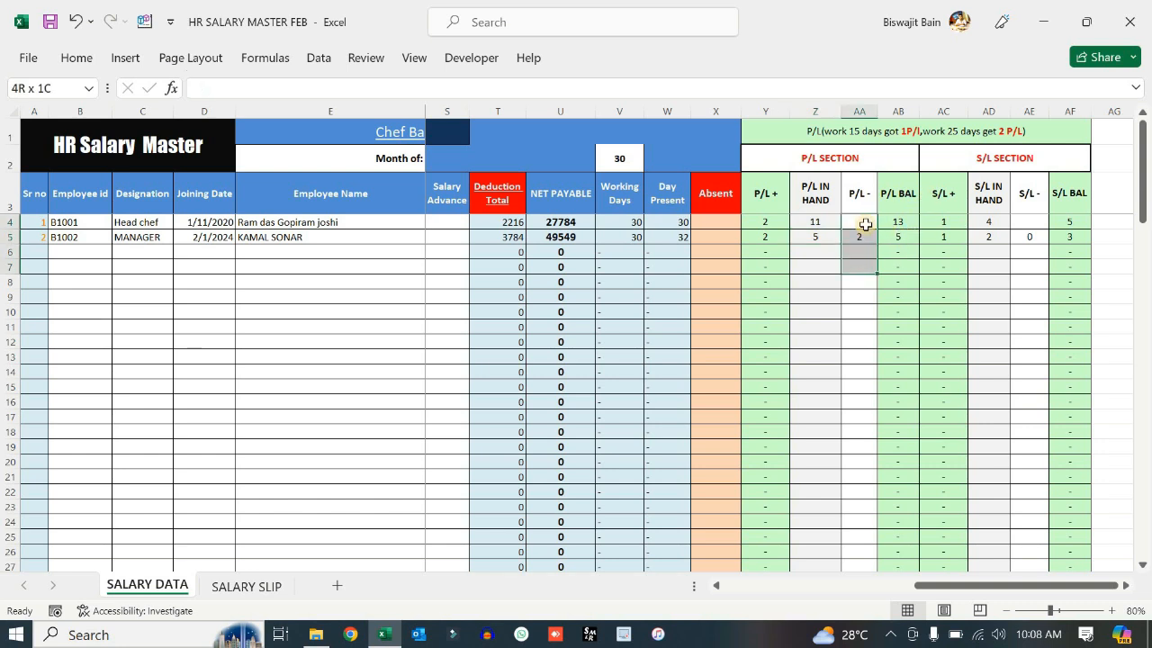
{"action": "key", "text": "Delete"}
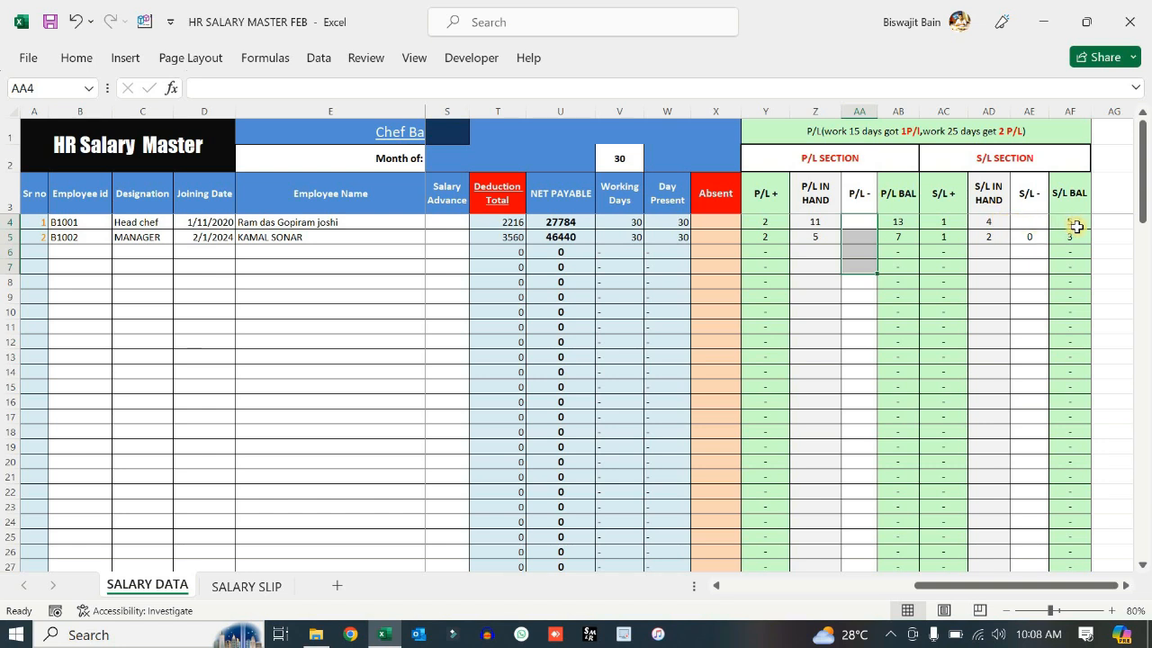
- Enter S/L in hand as 5 and 3, then clear the S/L taken value
{"action": "left_click", "coordinate": [989, 220]}
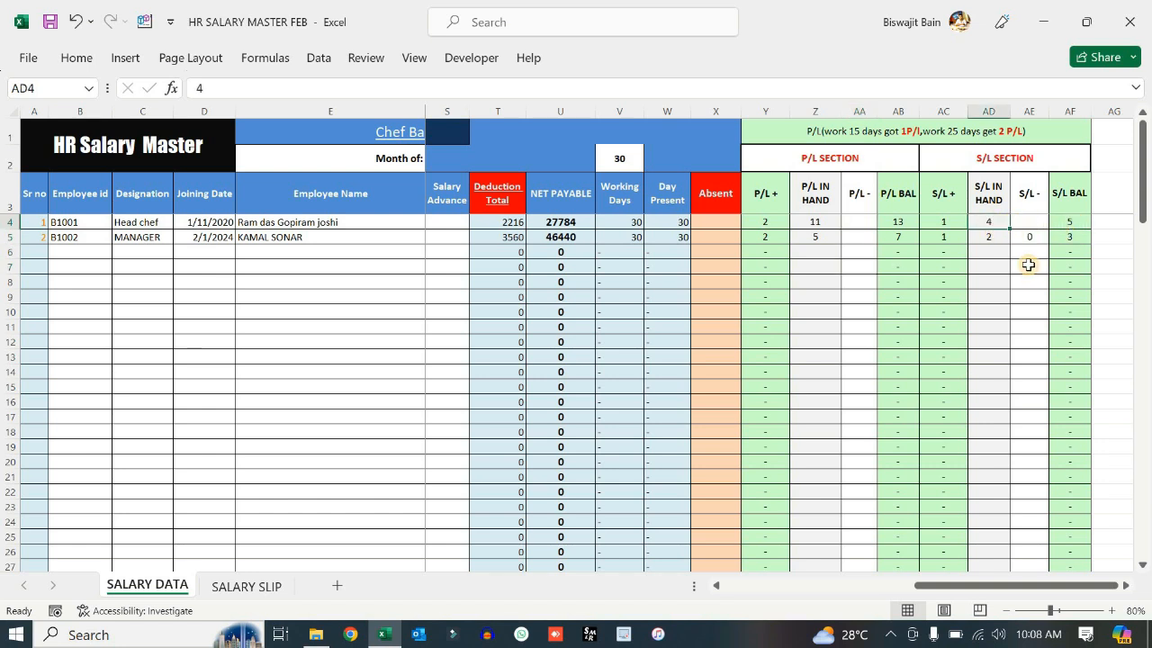
{"action": "type", "text": "5"}
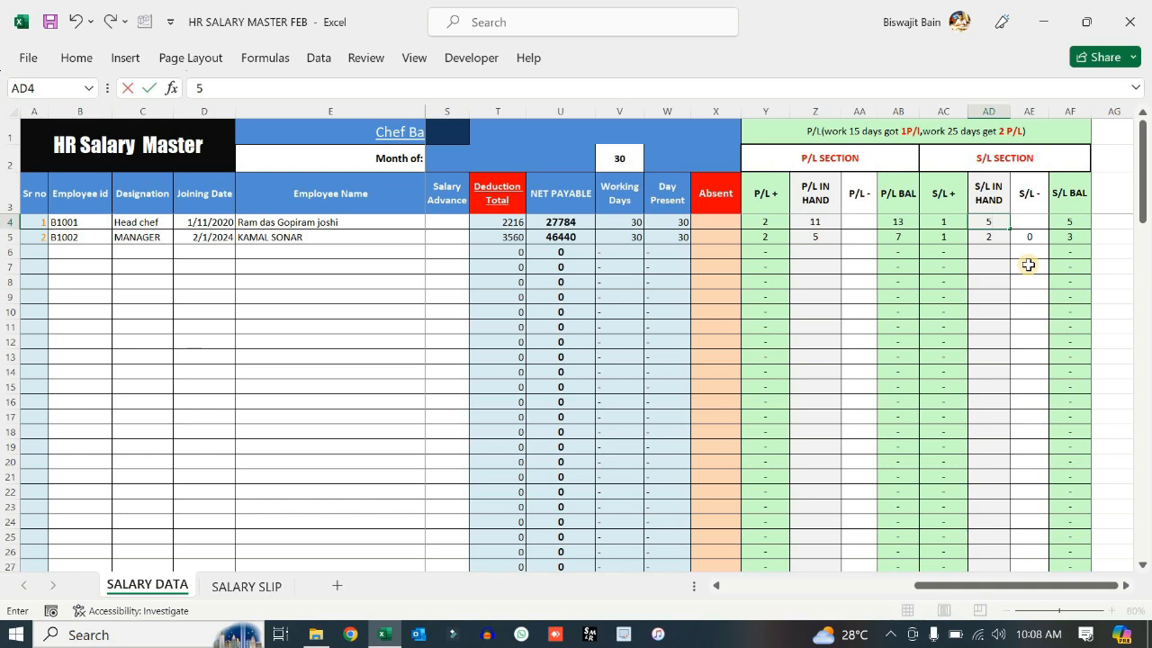
{"action": "key", "text": "Return"}
{"action": "type", "text": "3"}
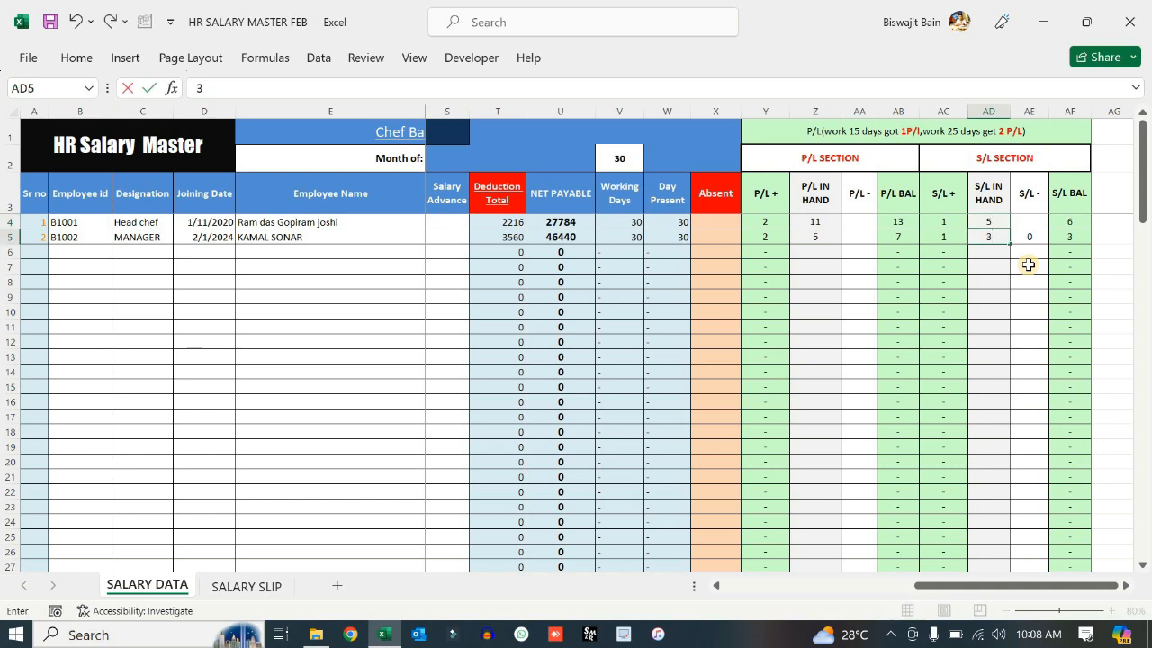
{"action": "left_click_drag", "start_coordinate": [1028, 236], "coordinate": [1031, 252]}
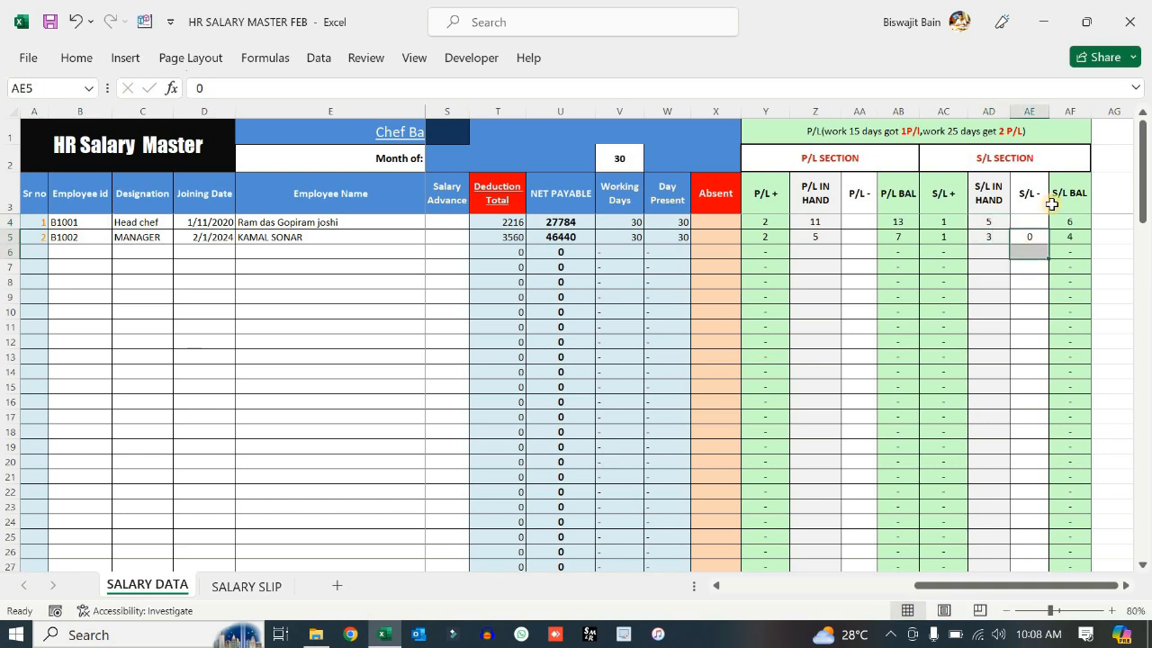
{"action": "key", "text": "Delete"}
{"action": "left_click_drag", "start_coordinate": [1067, 223], "coordinate": [1067, 251]}
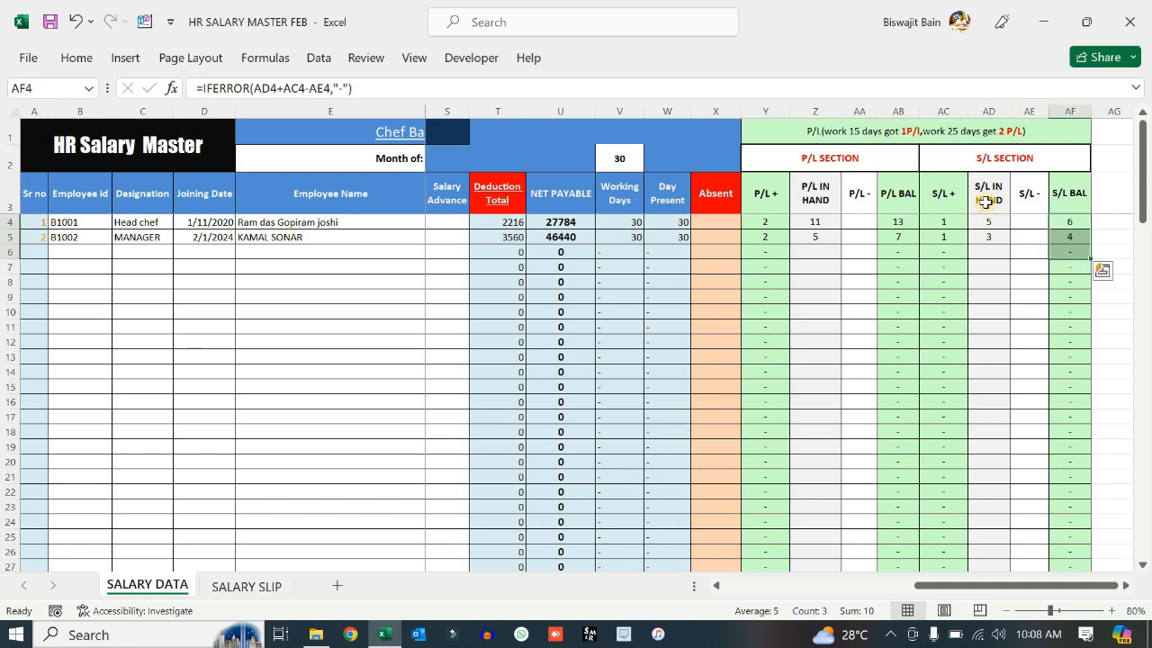
{"action": "left_click_drag", "start_coordinate": [990, 222], "coordinate": [997, 252]}
{"action": "left_click", "coordinate": [1029, 237]}
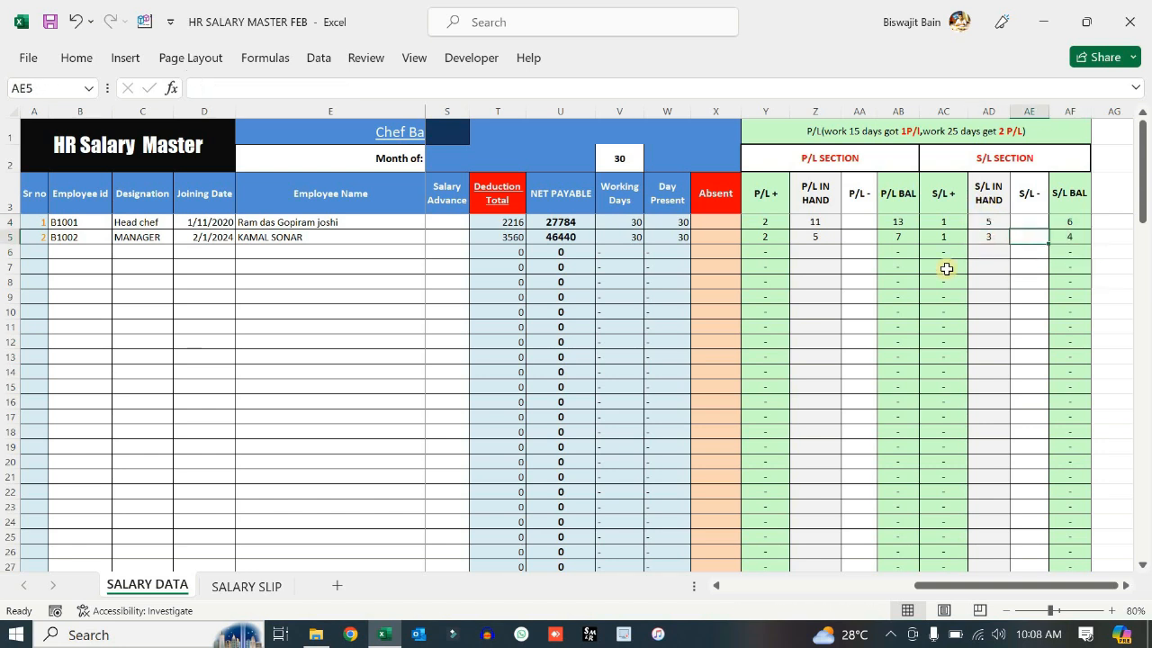